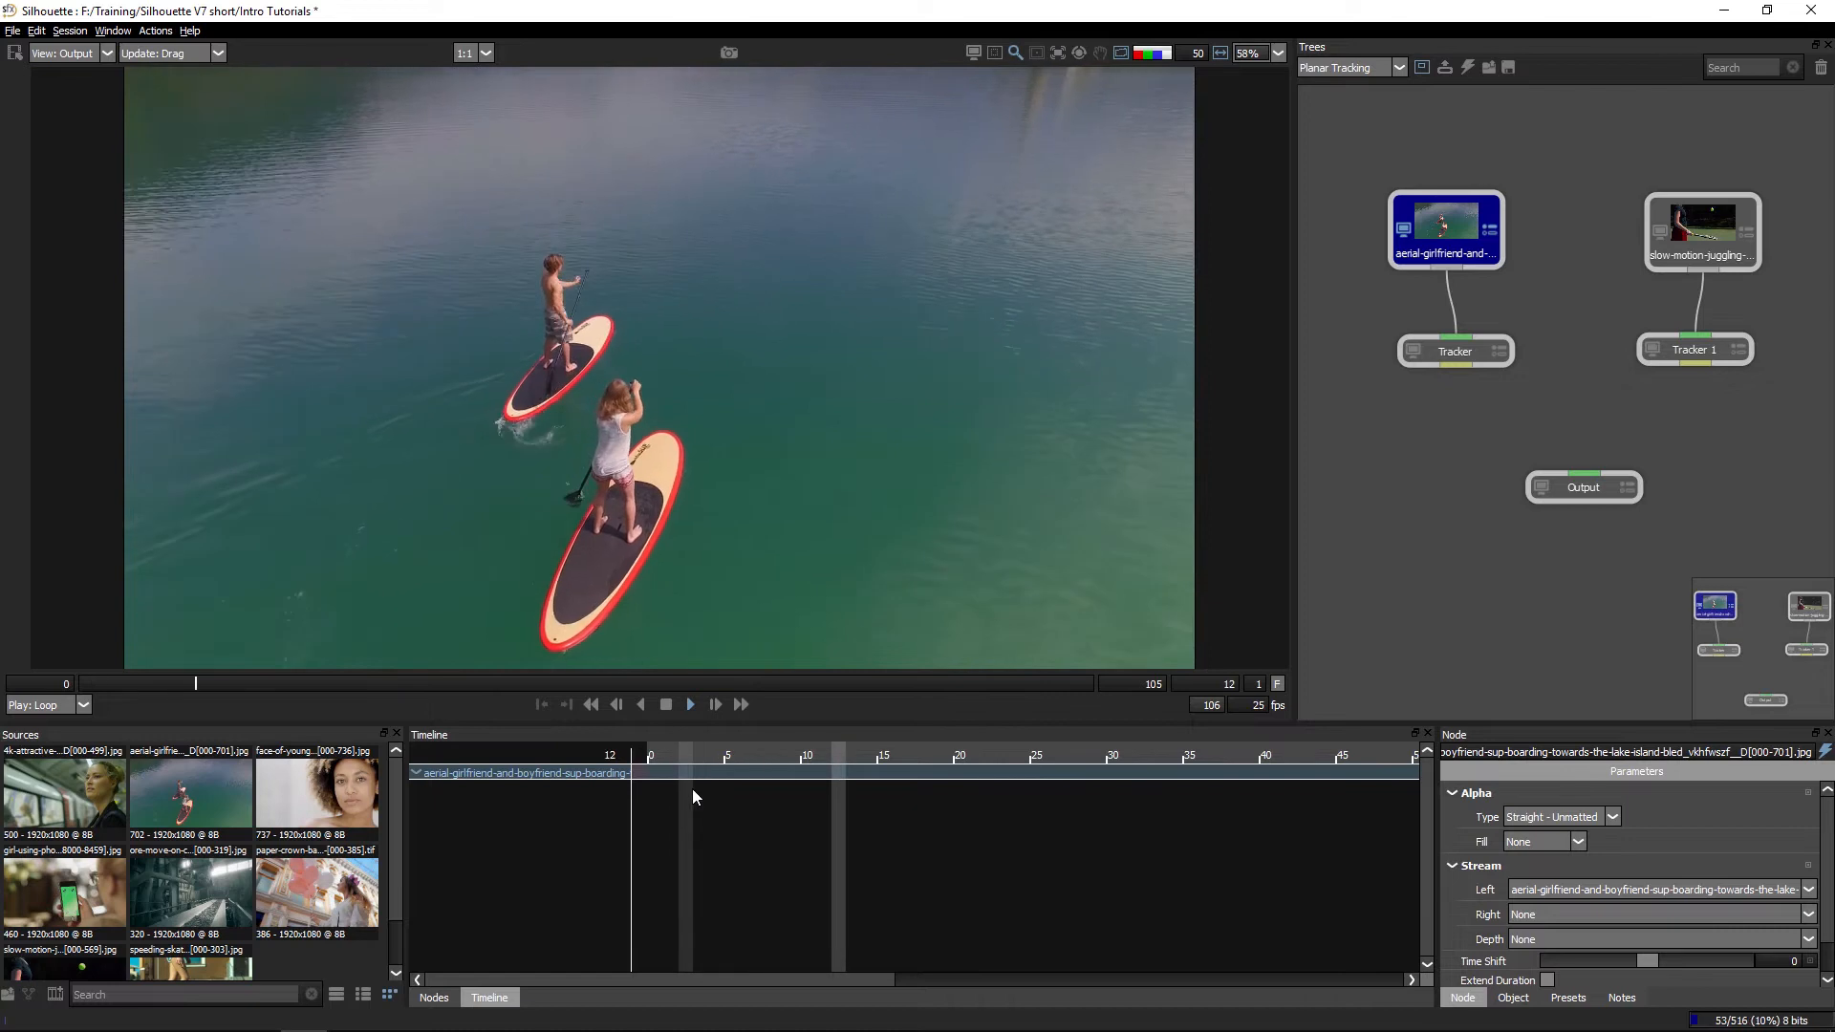
# At frame 56, open the Tracker node under the paddleboarding clip and add a layer named Paddleboard R
pyautogui.click(666, 707)
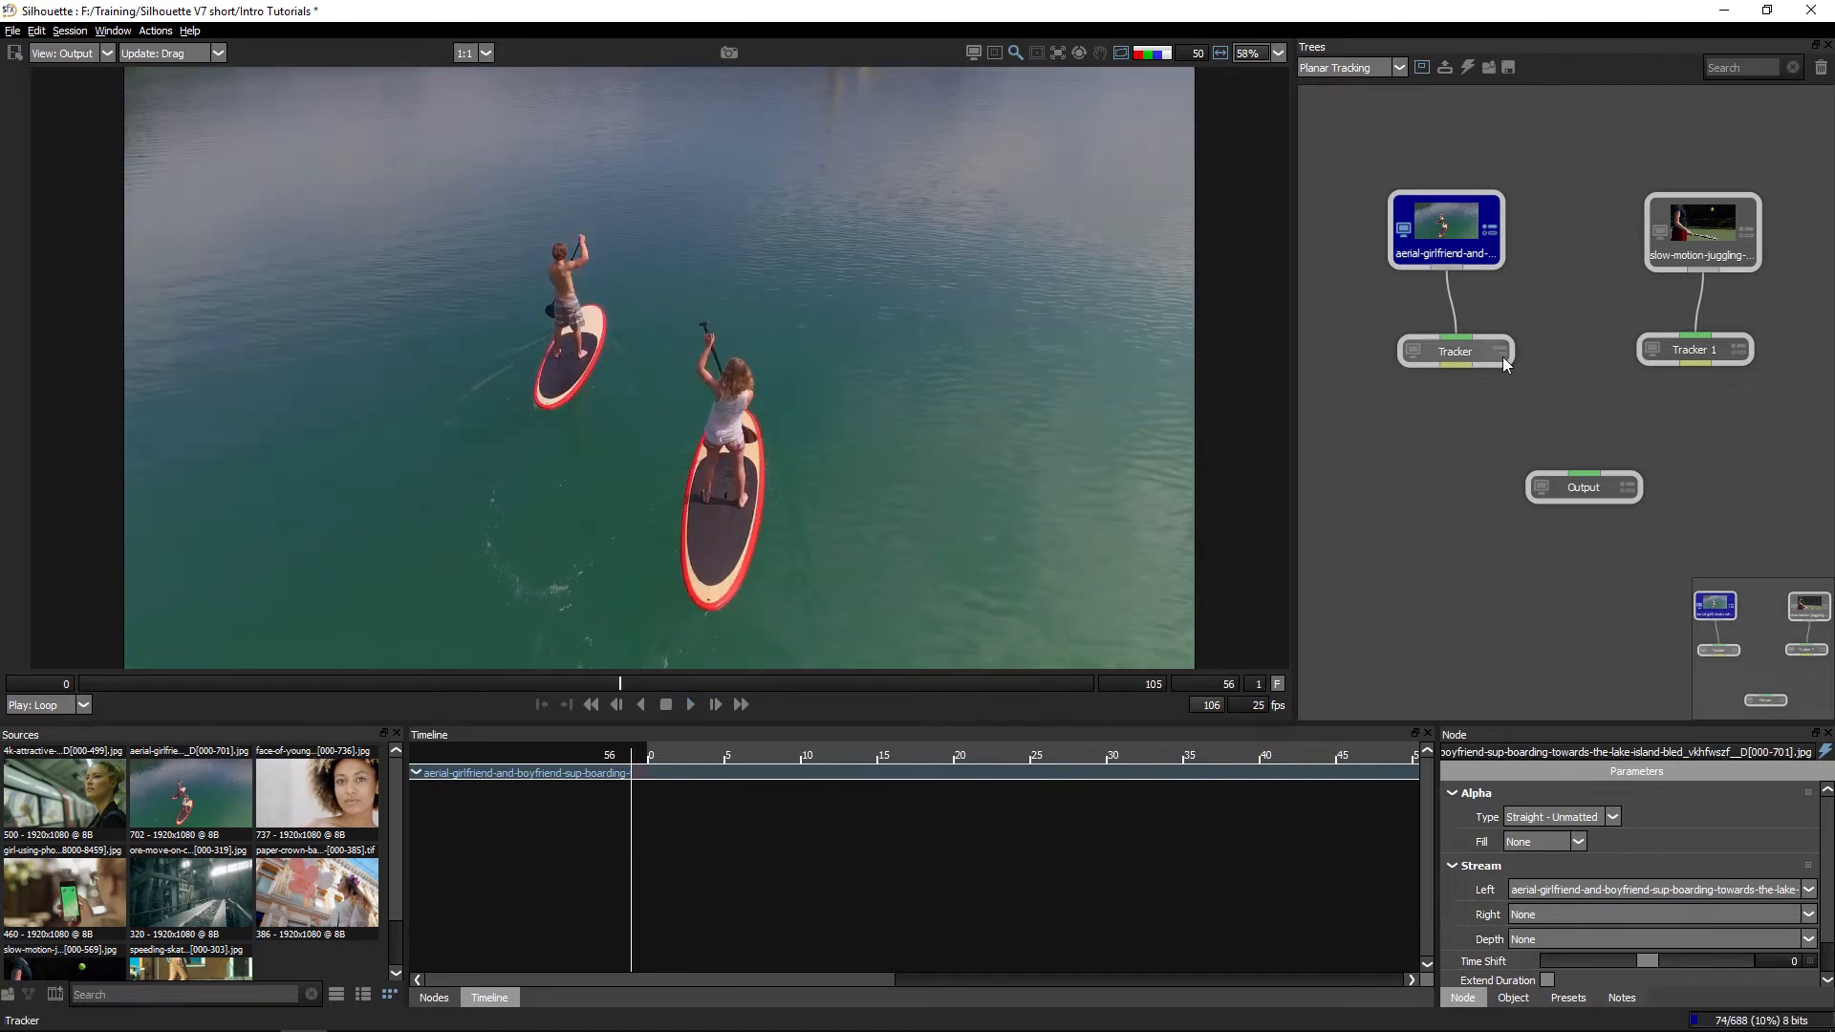
pyautogui.click(1475, 353)
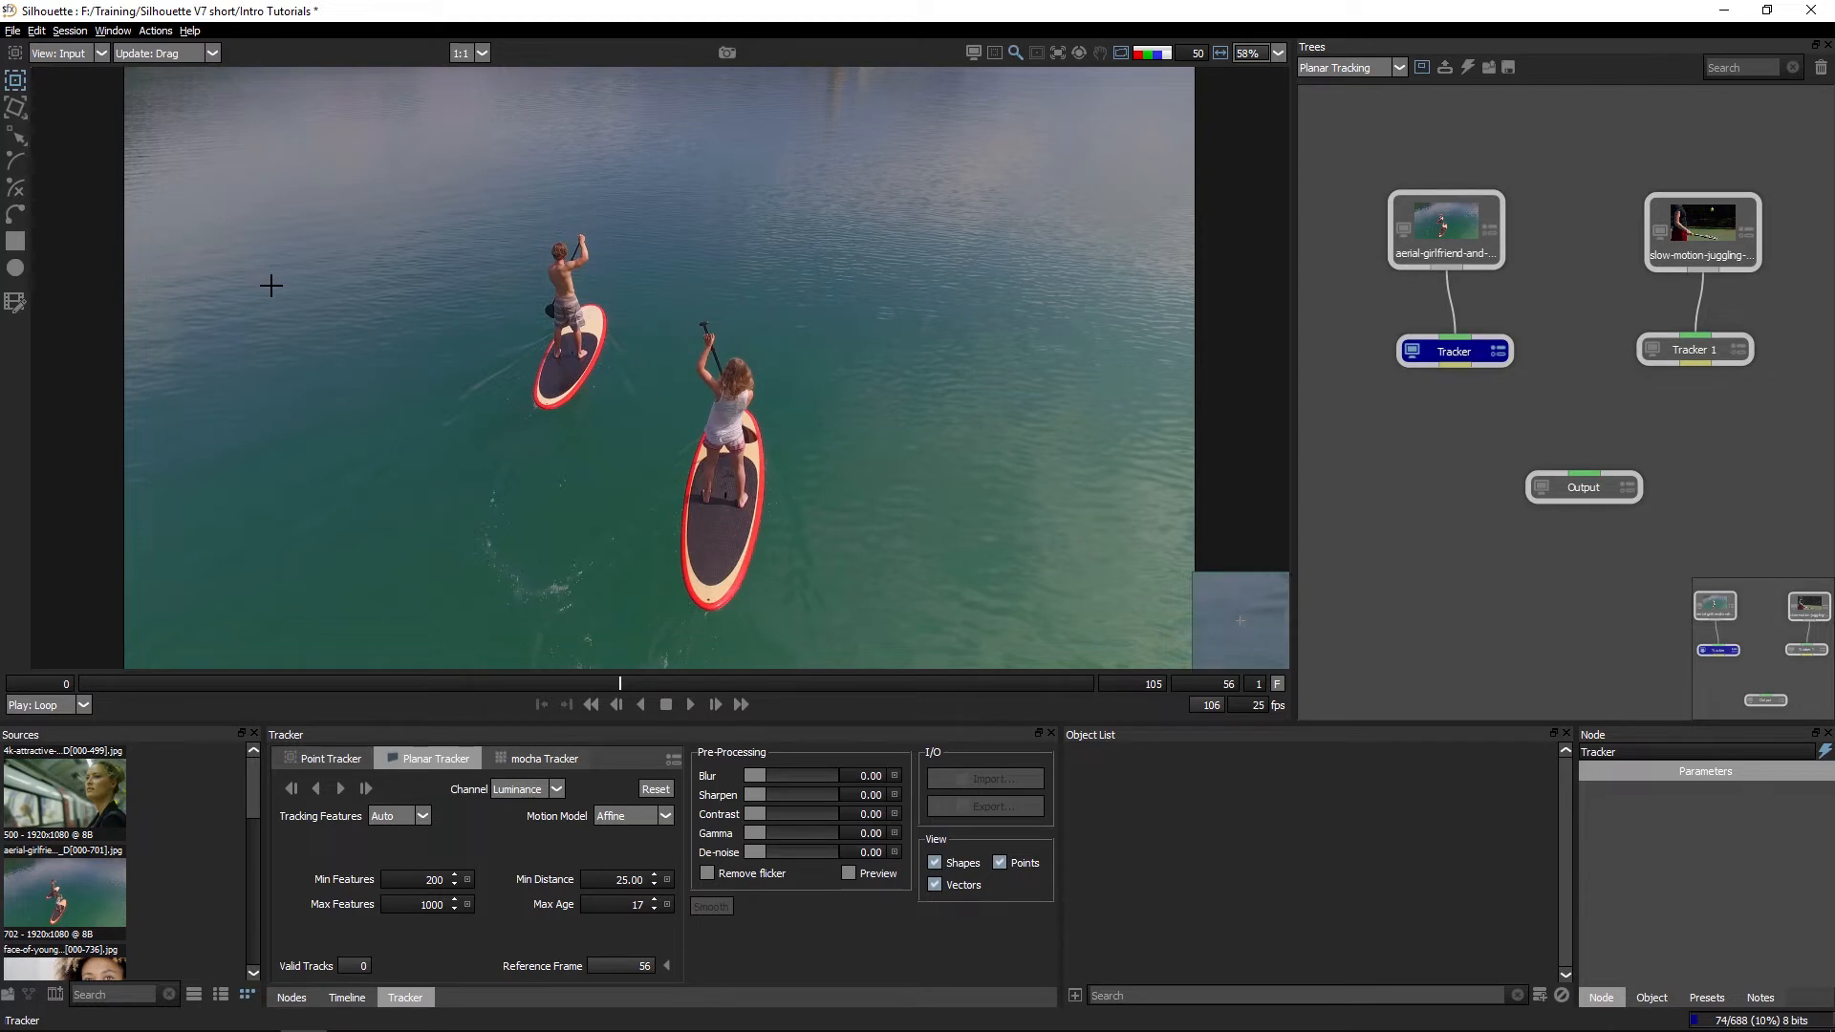
pyautogui.click(1539, 994)
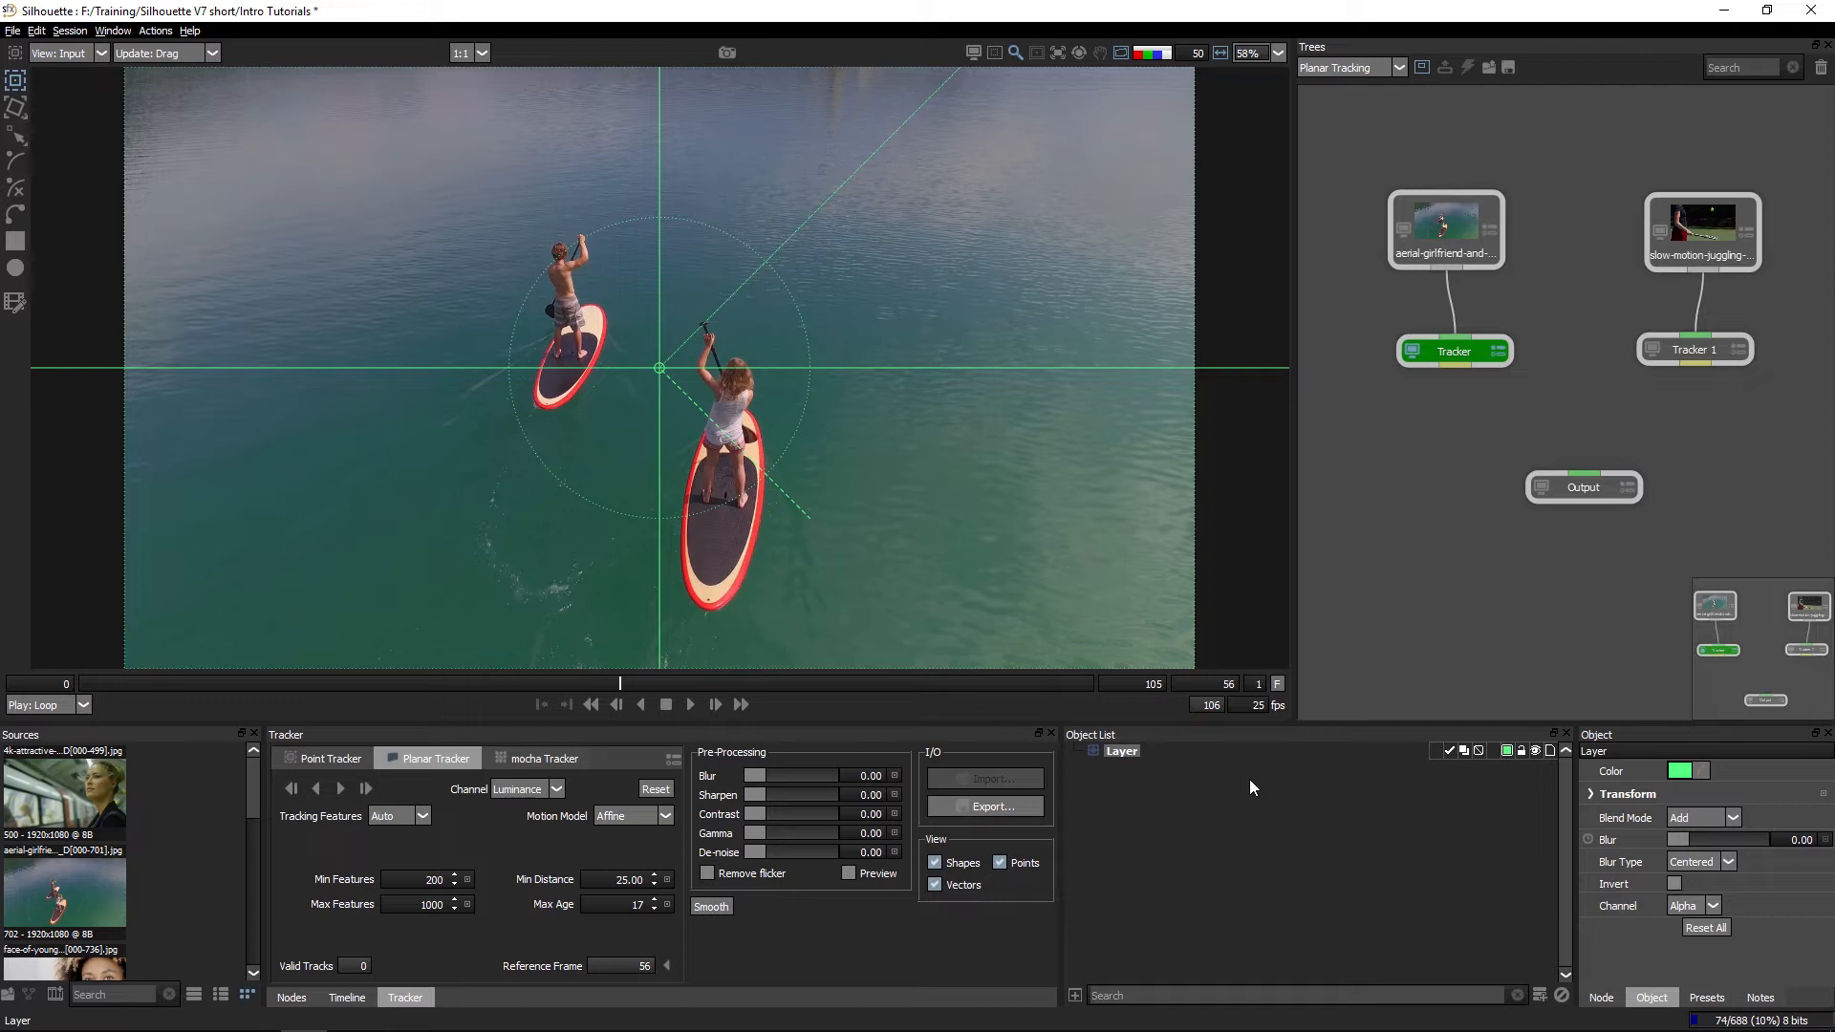
pyautogui.doubleClick(1121, 751)
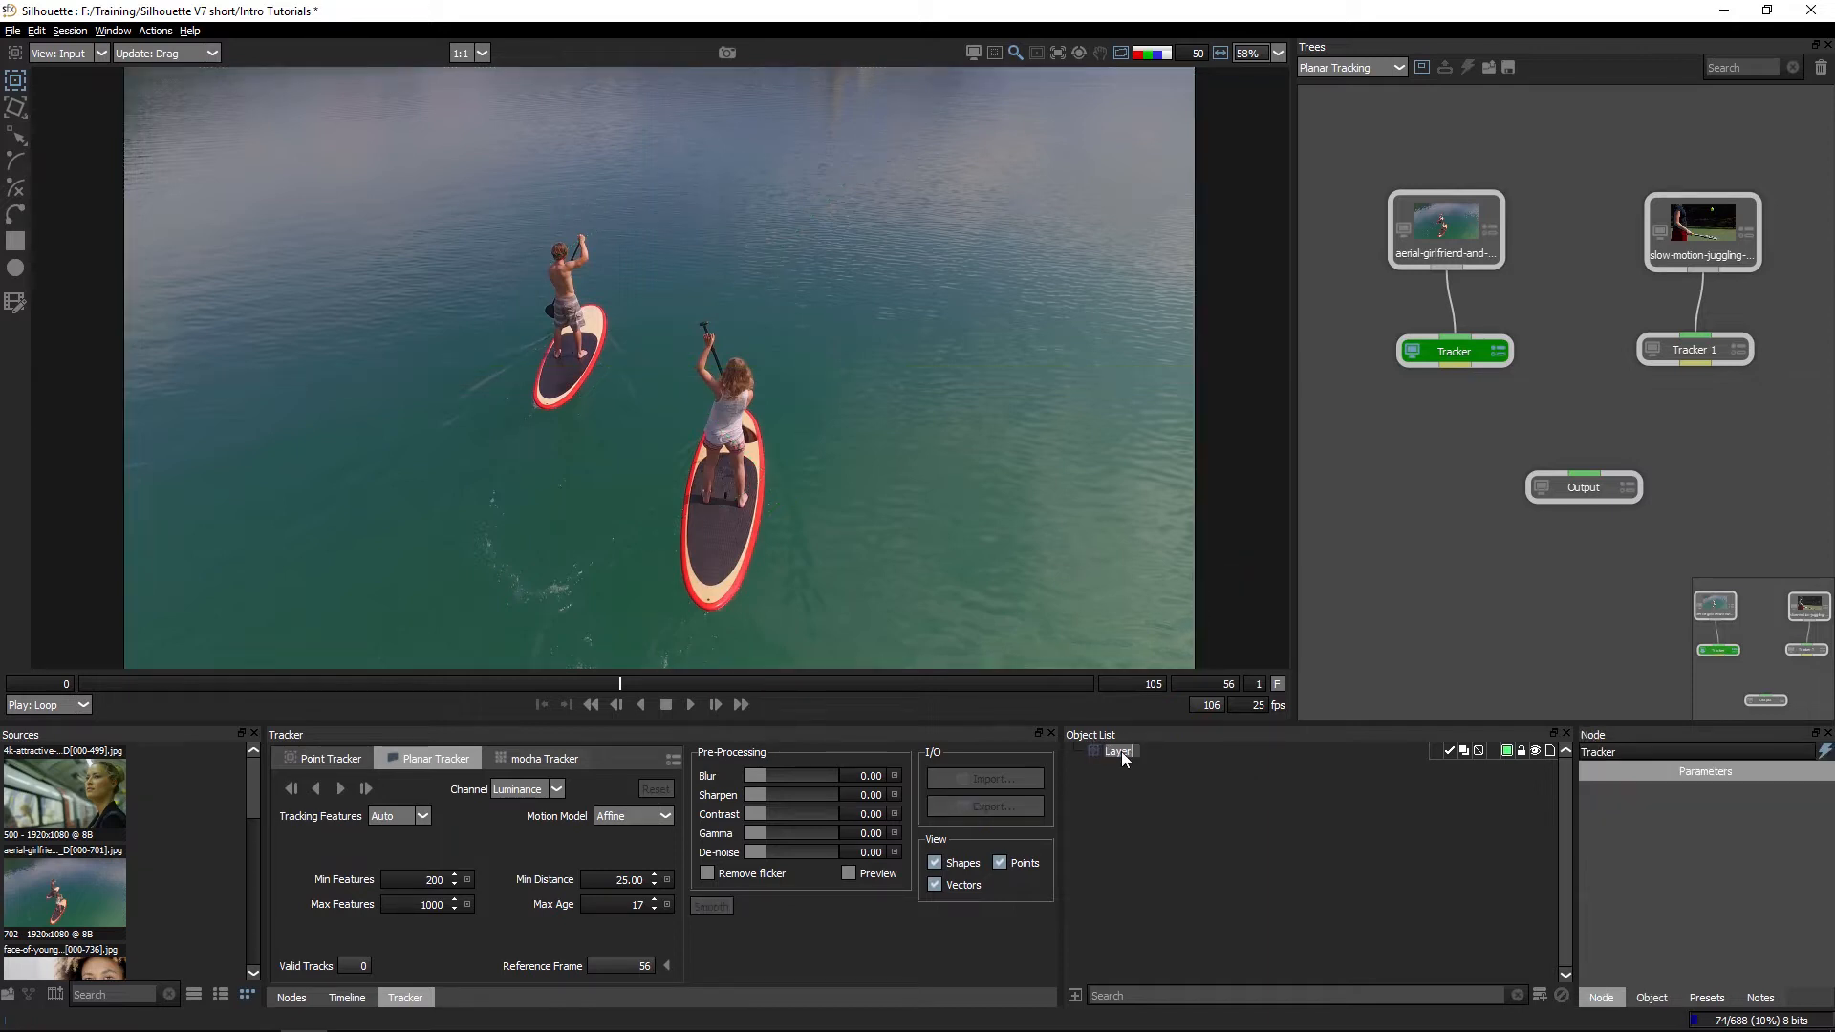
pyautogui.write('Padd')
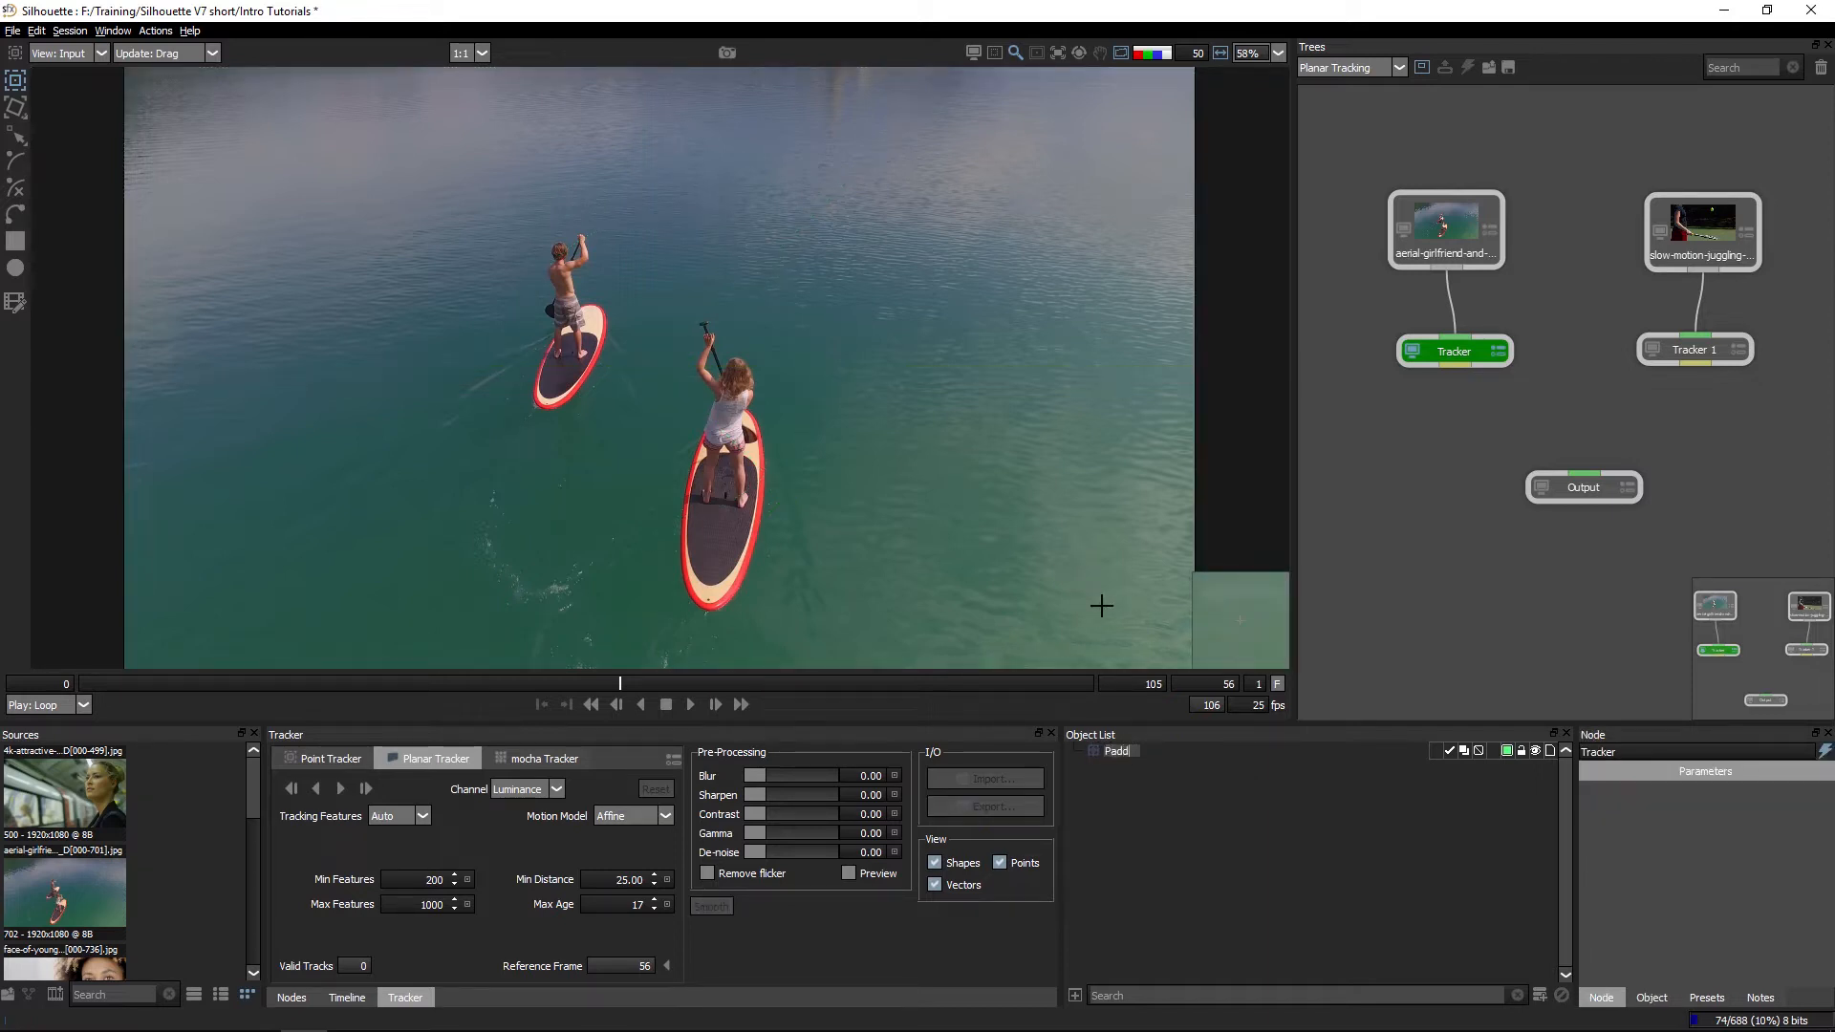
pyautogui.write('leboard R')
pyautogui.press('Return')
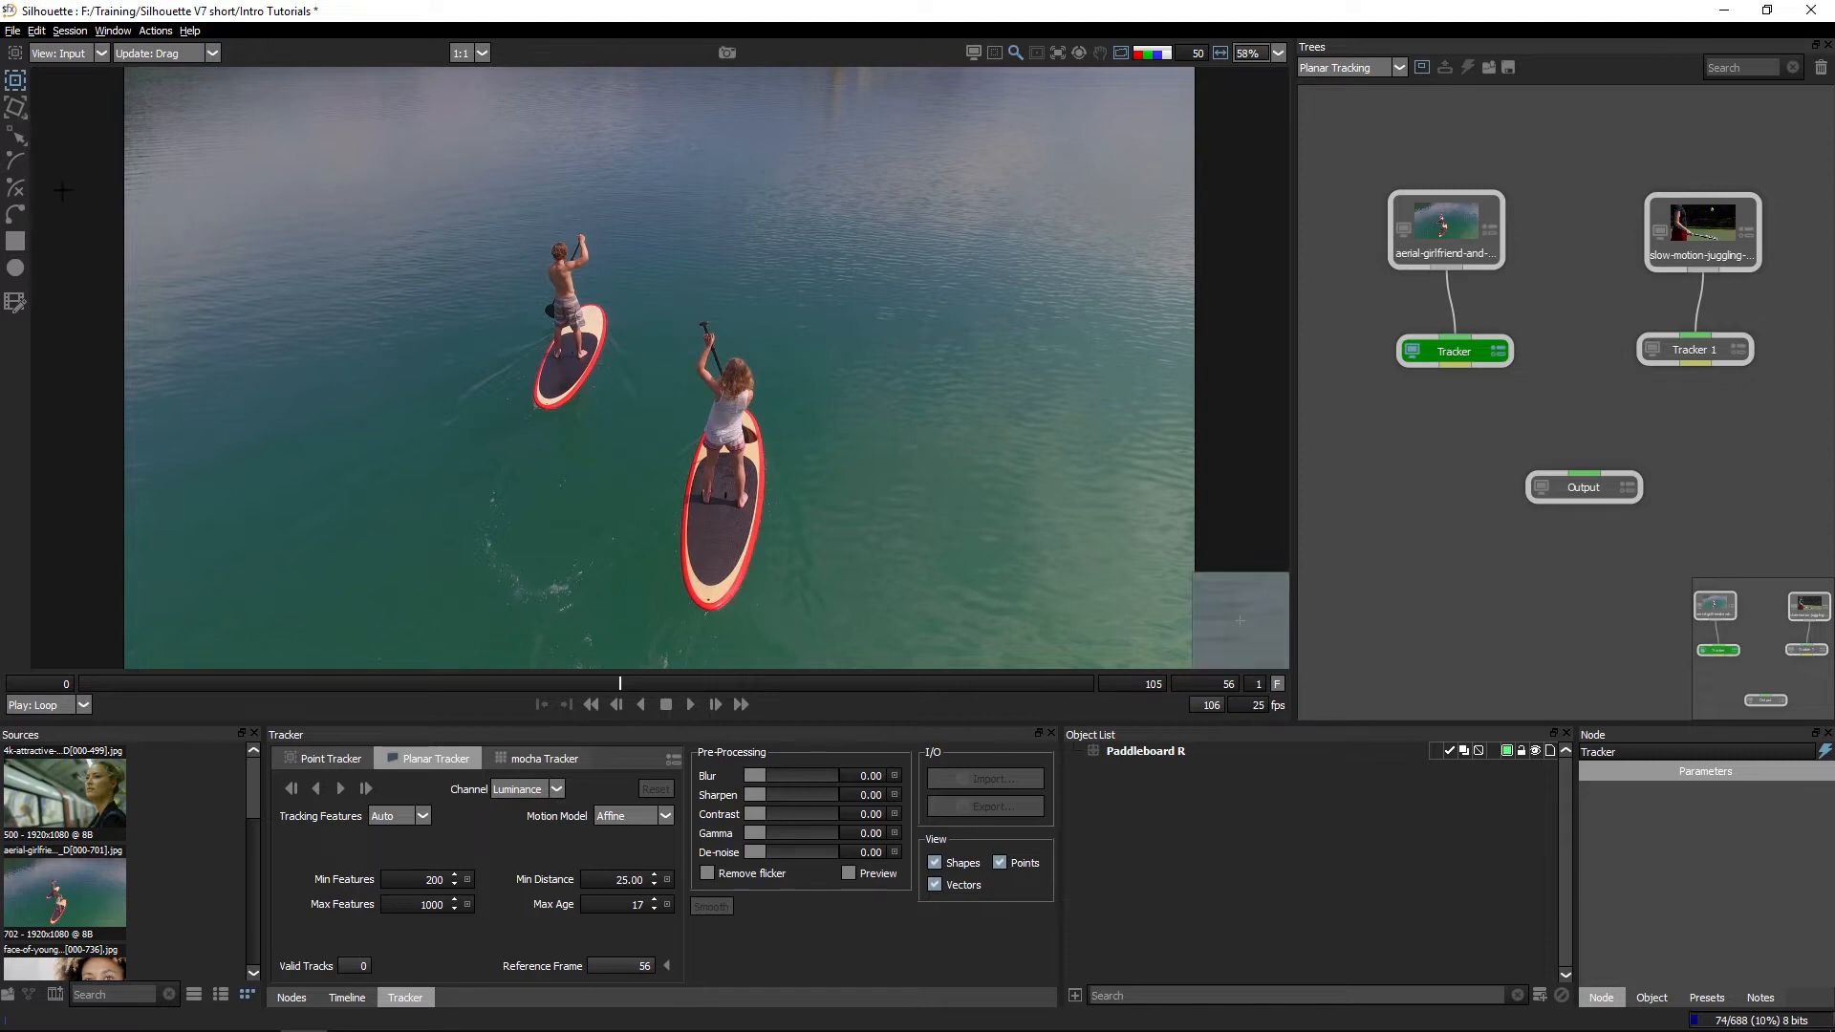
# Draw a closed X-Spline around the near half of the woman's paddleboard, below her feet
pyautogui.click(23, 193)
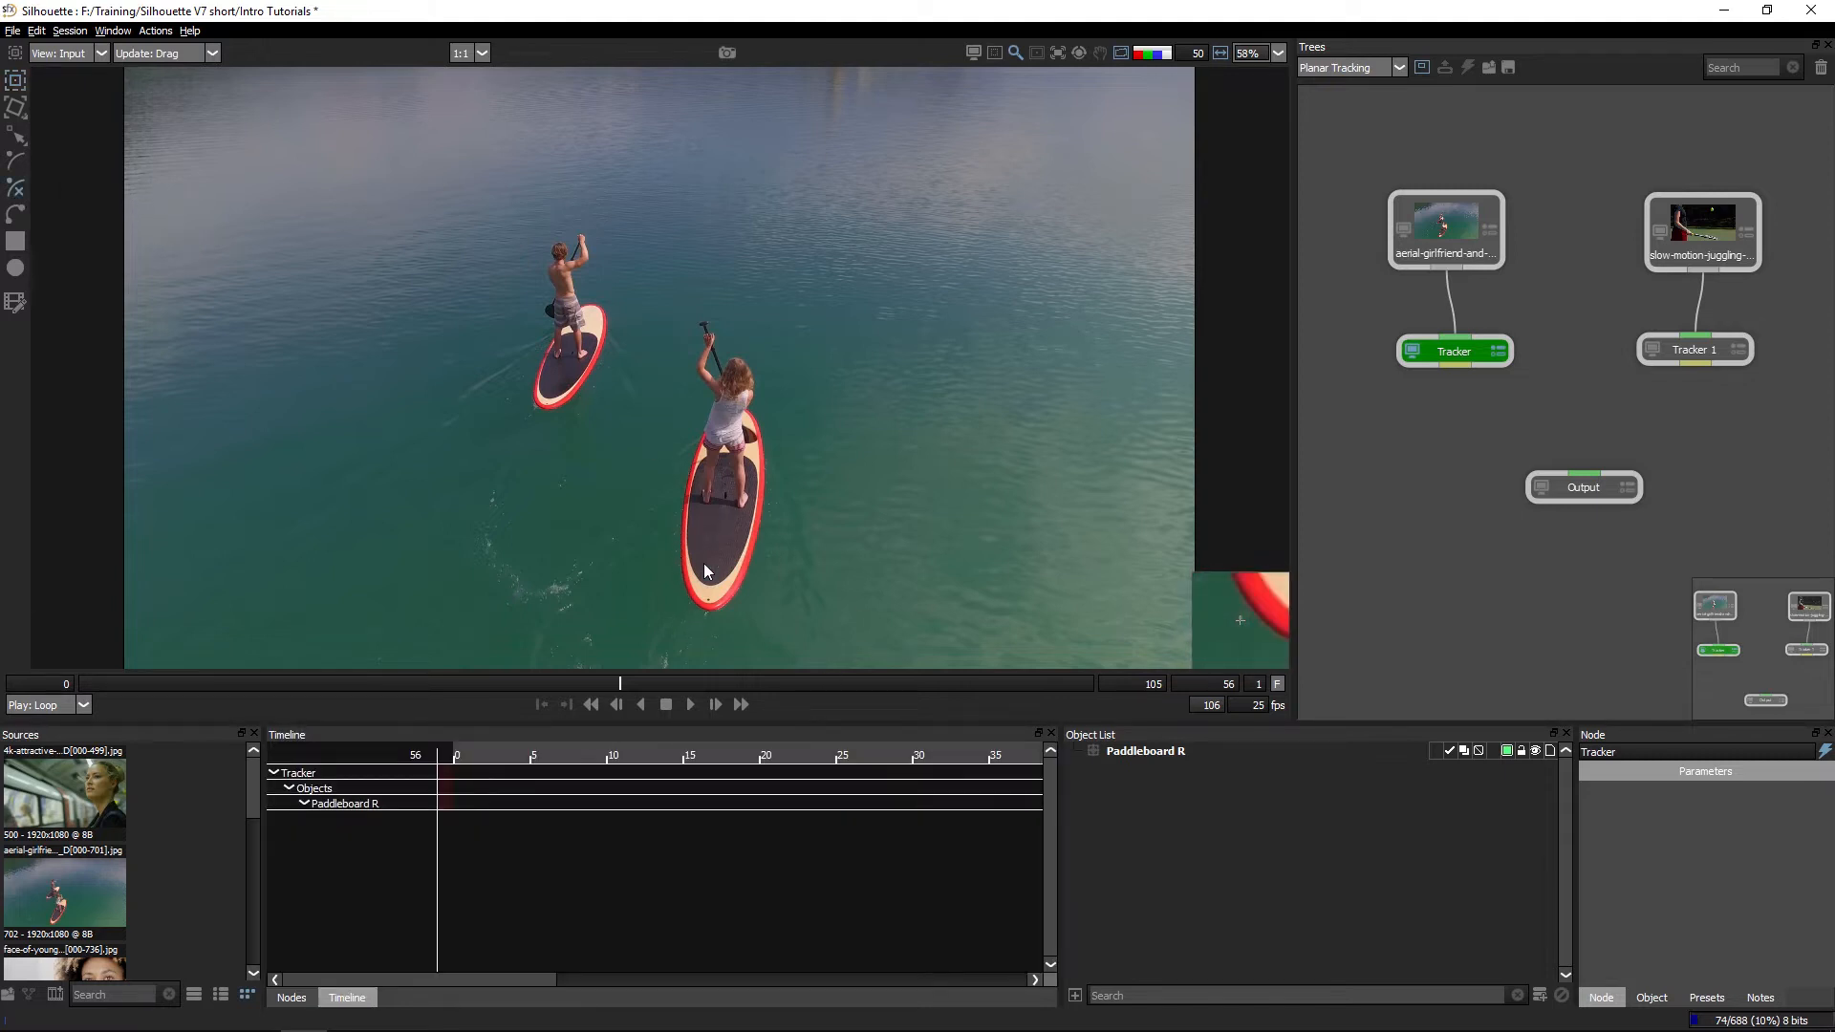
pyautogui.click(684, 502)
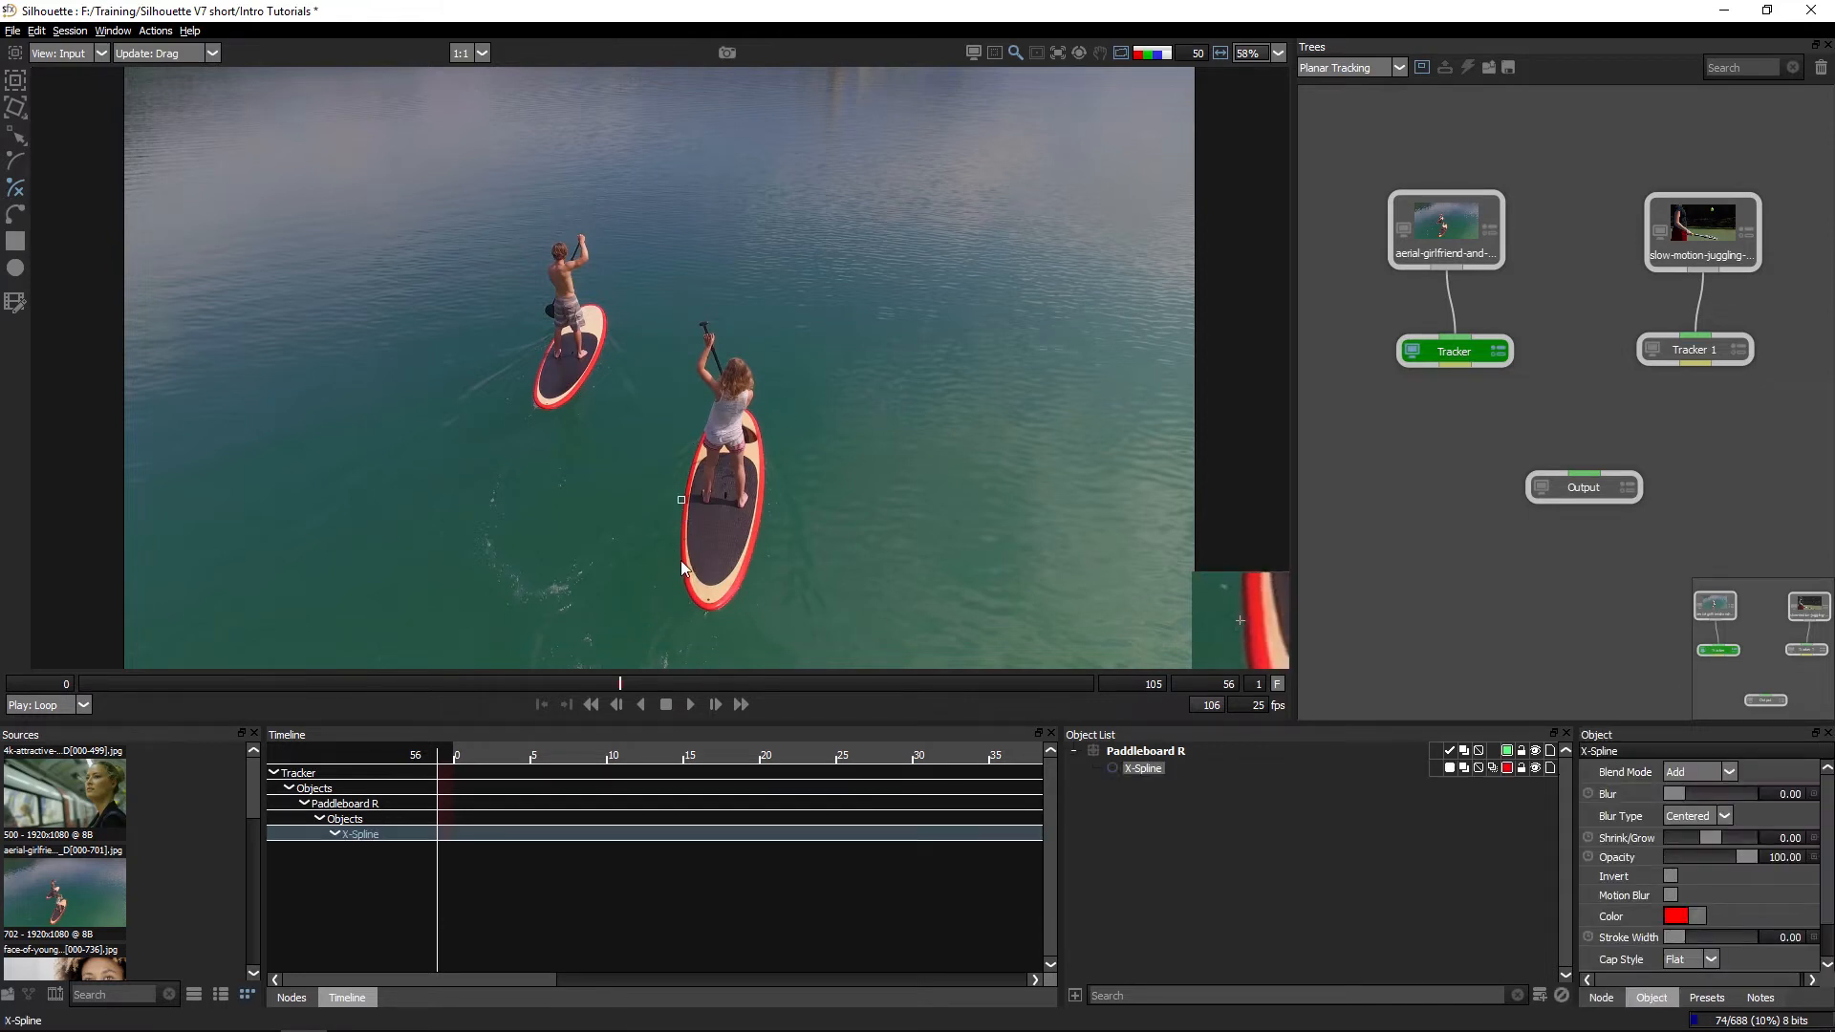
pyautogui.click(704, 605)
pyautogui.click(752, 552)
pyautogui.click(752, 507)
pyautogui.click(682, 500)
# Adjust the spline's right and bottom control points so the curve follows the rim of the woman's board
pyautogui.moveTo(683, 500); pyautogui.dragTo(765, 499)
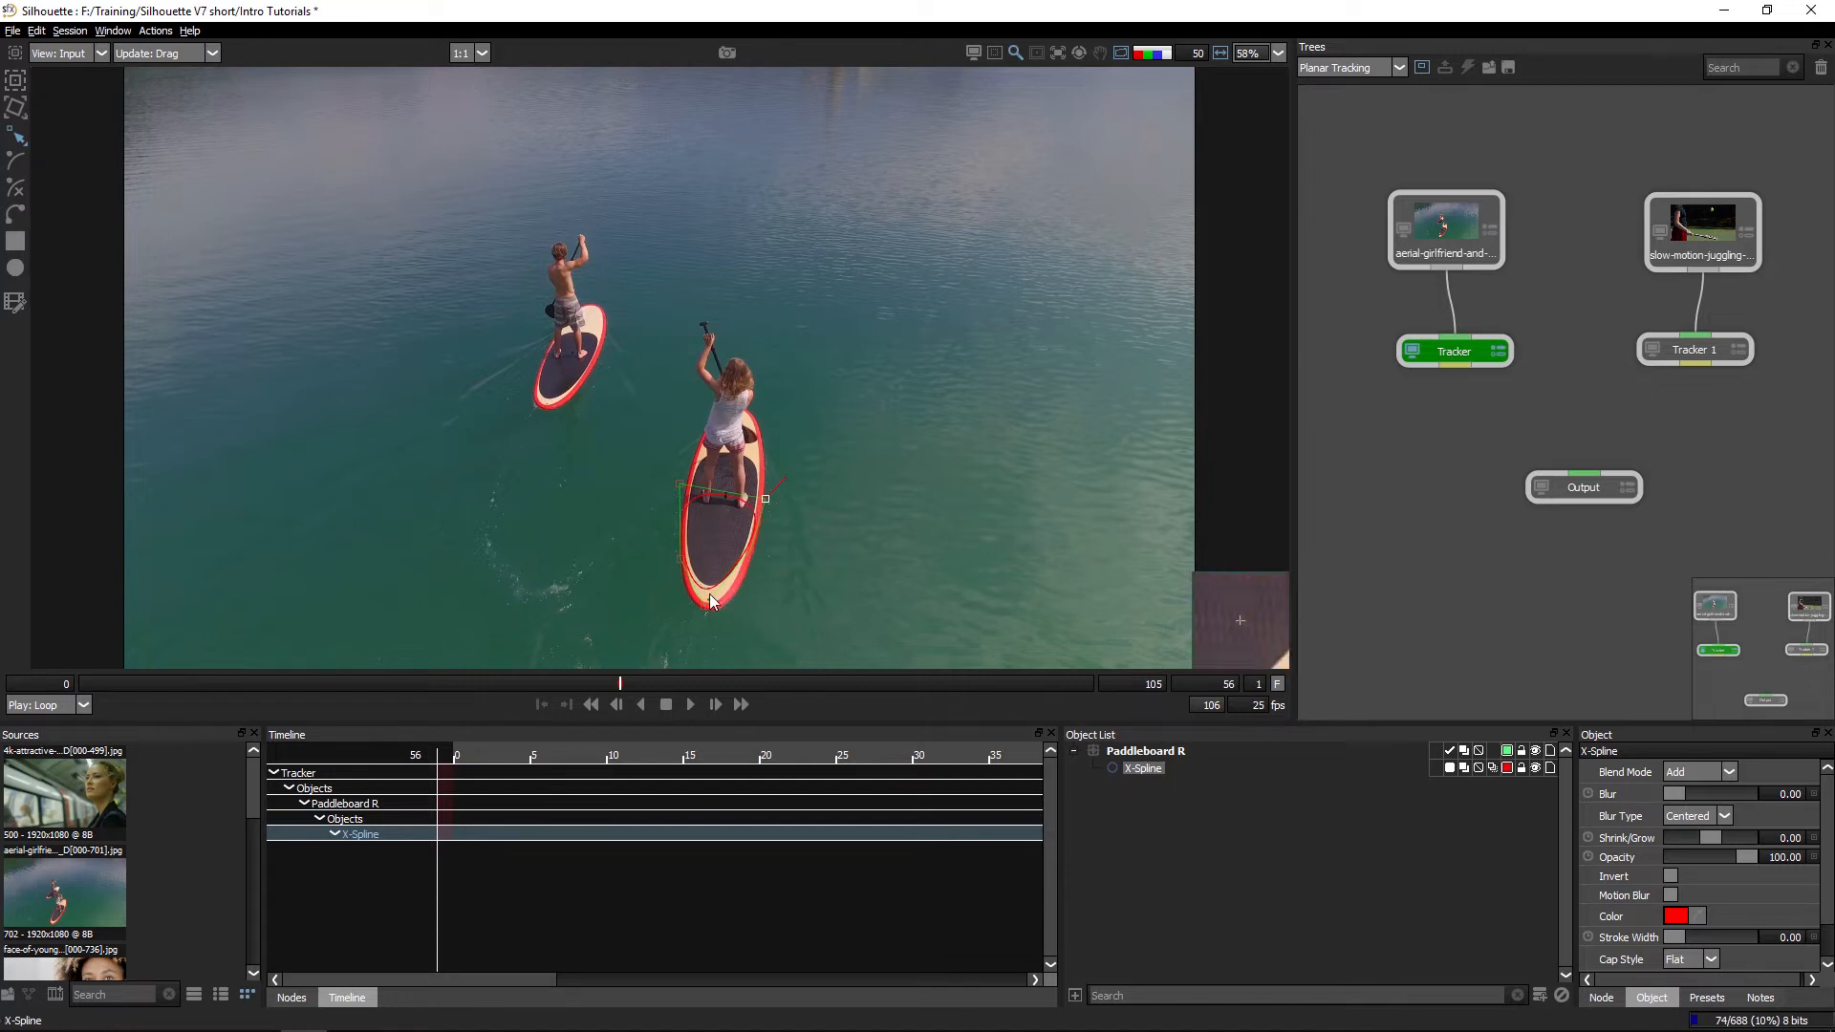
pyautogui.moveTo(707, 607); pyautogui.dragTo(717, 640)
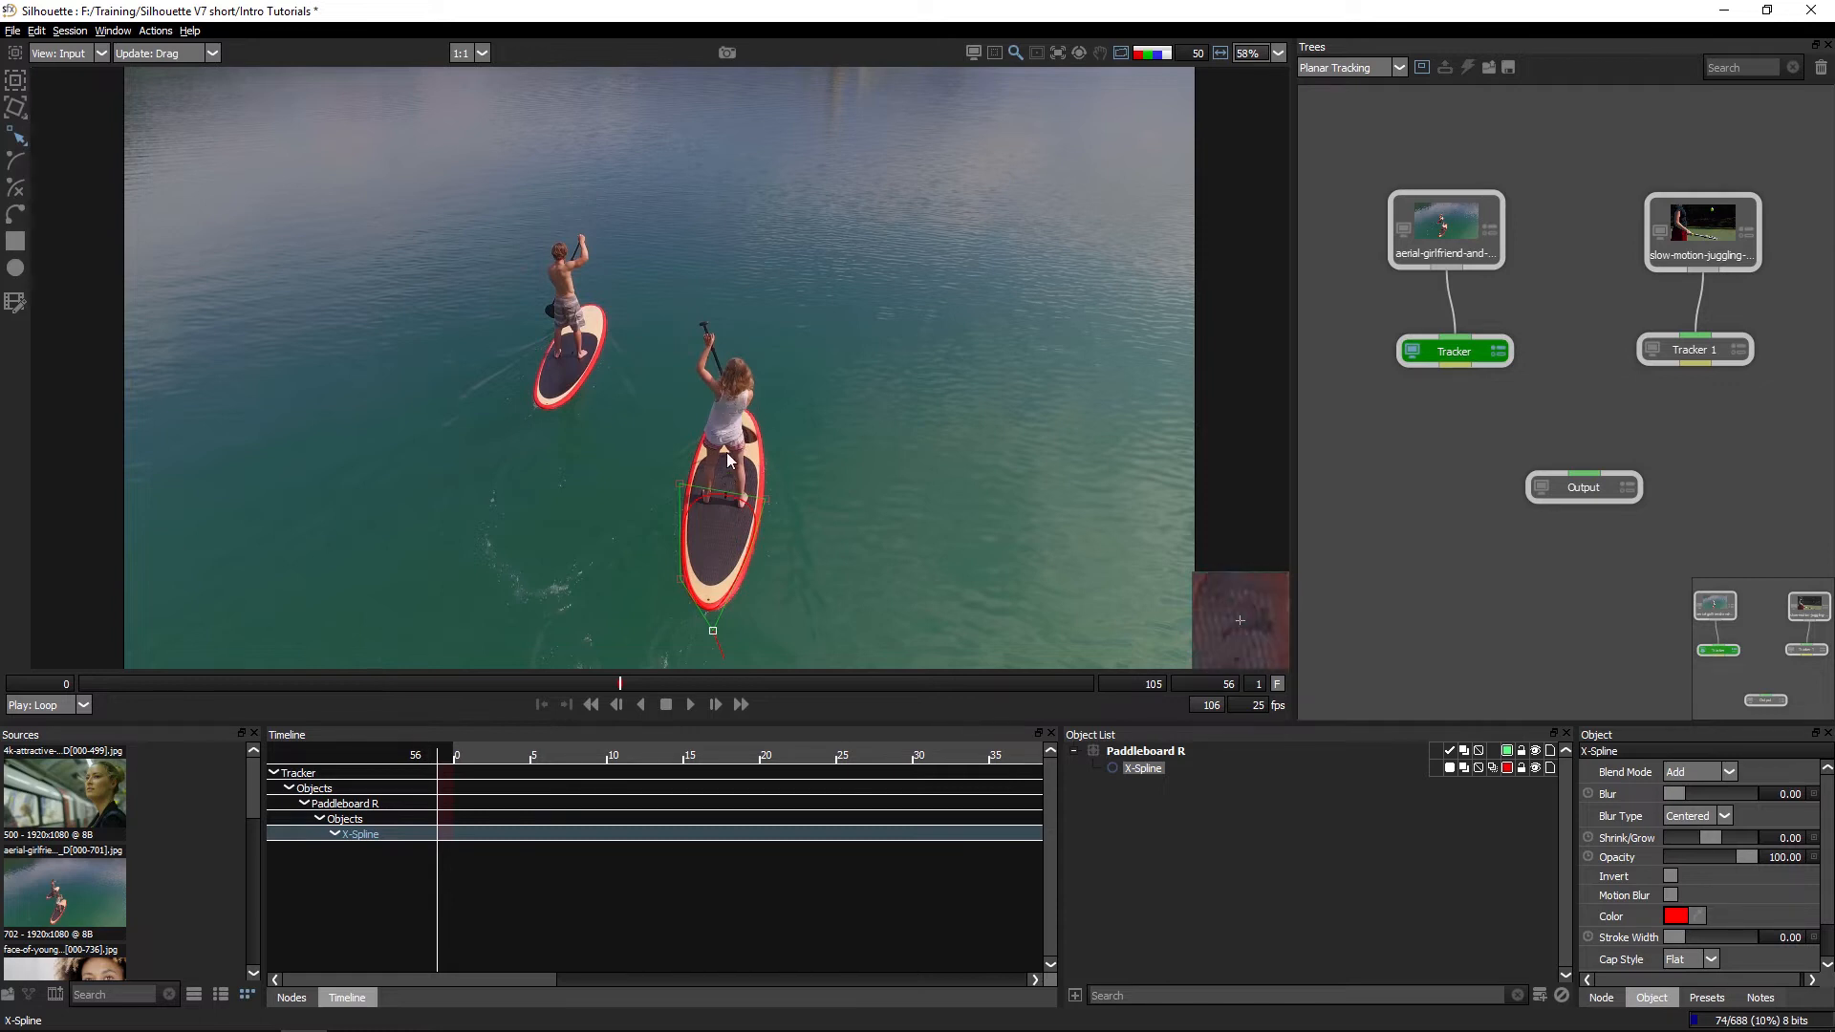
pyautogui.click(756, 554)
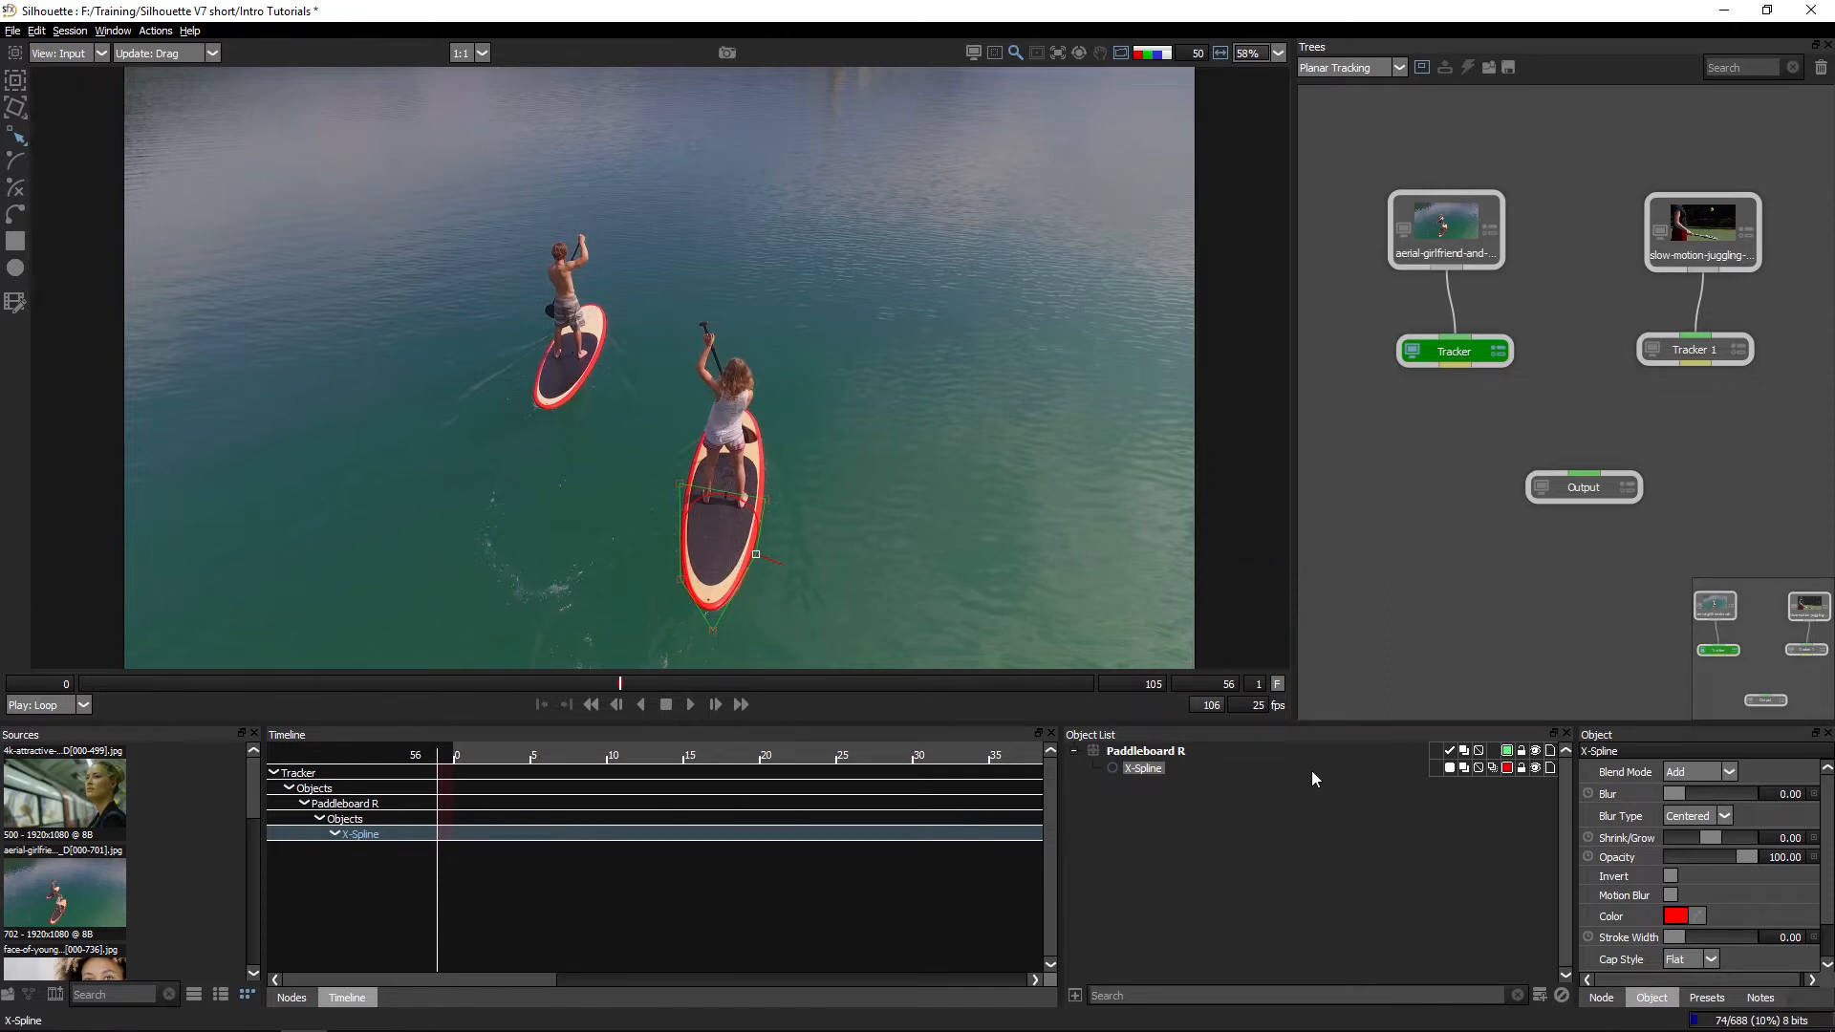
# Change the X-Spline's outline color to light blue
pyautogui.click(1508, 768)
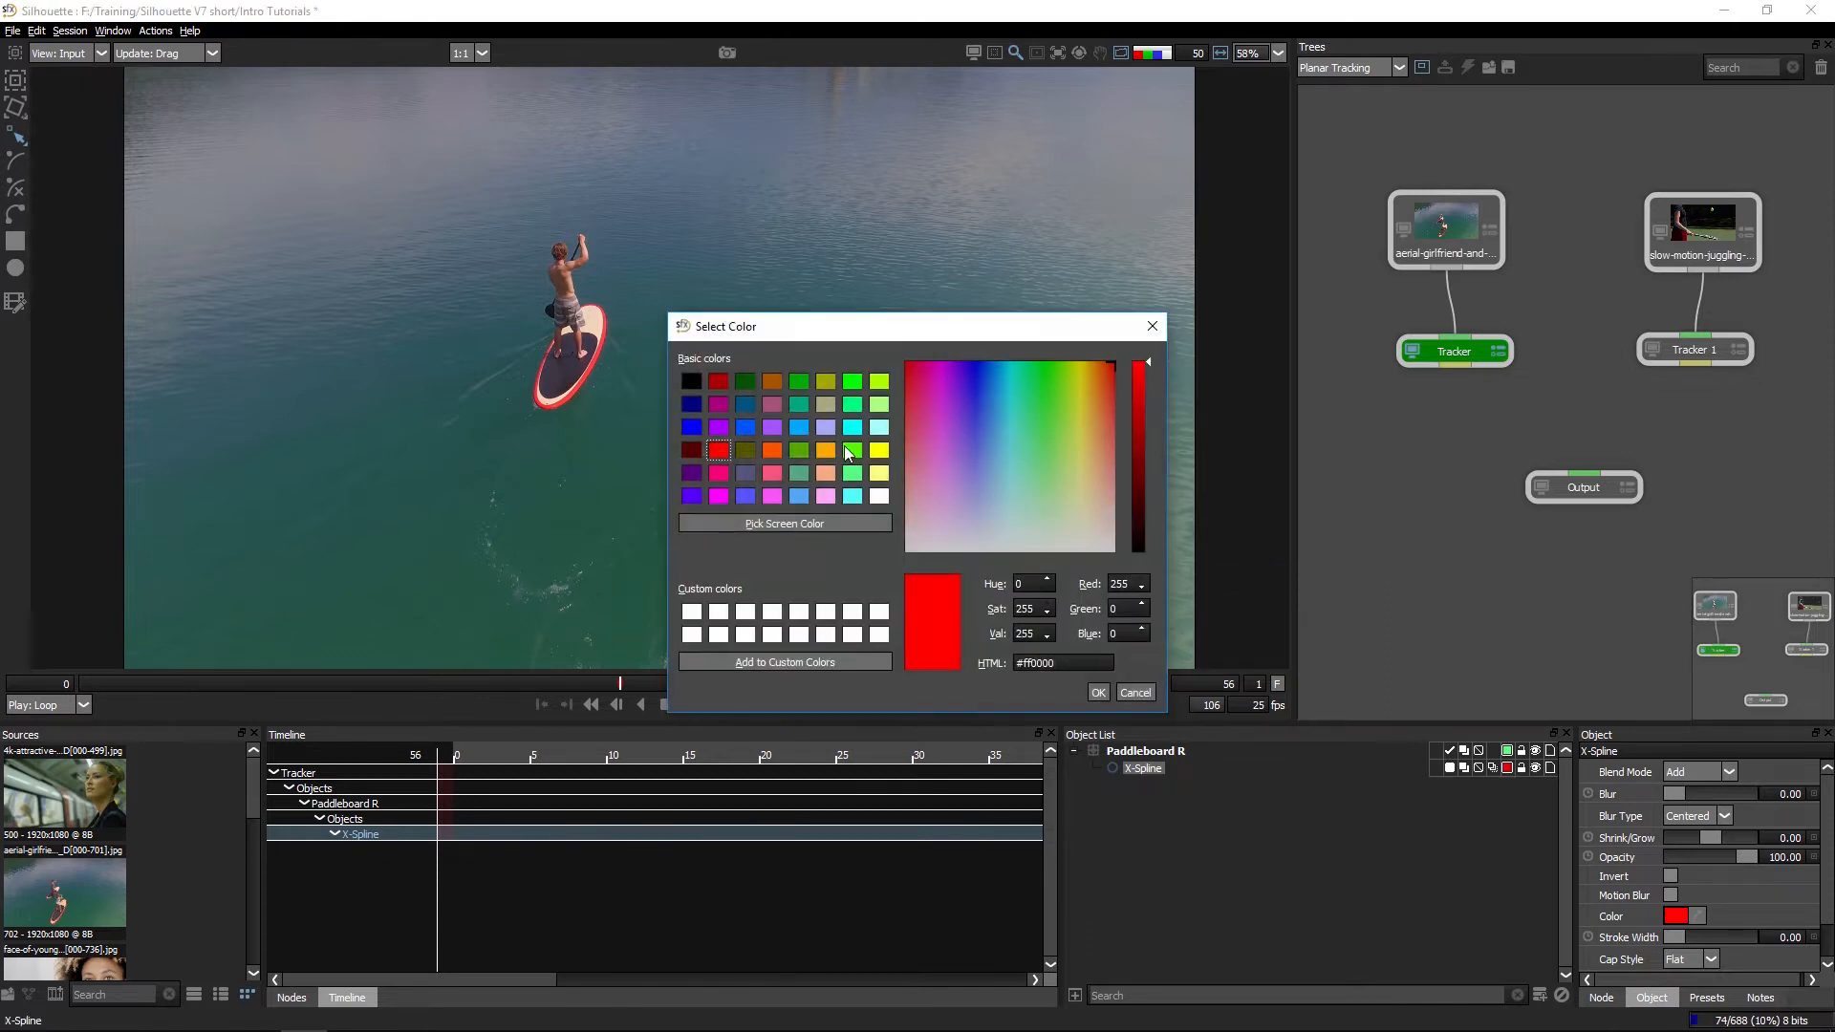
pyautogui.click(799, 427)
pyautogui.click(1099, 690)
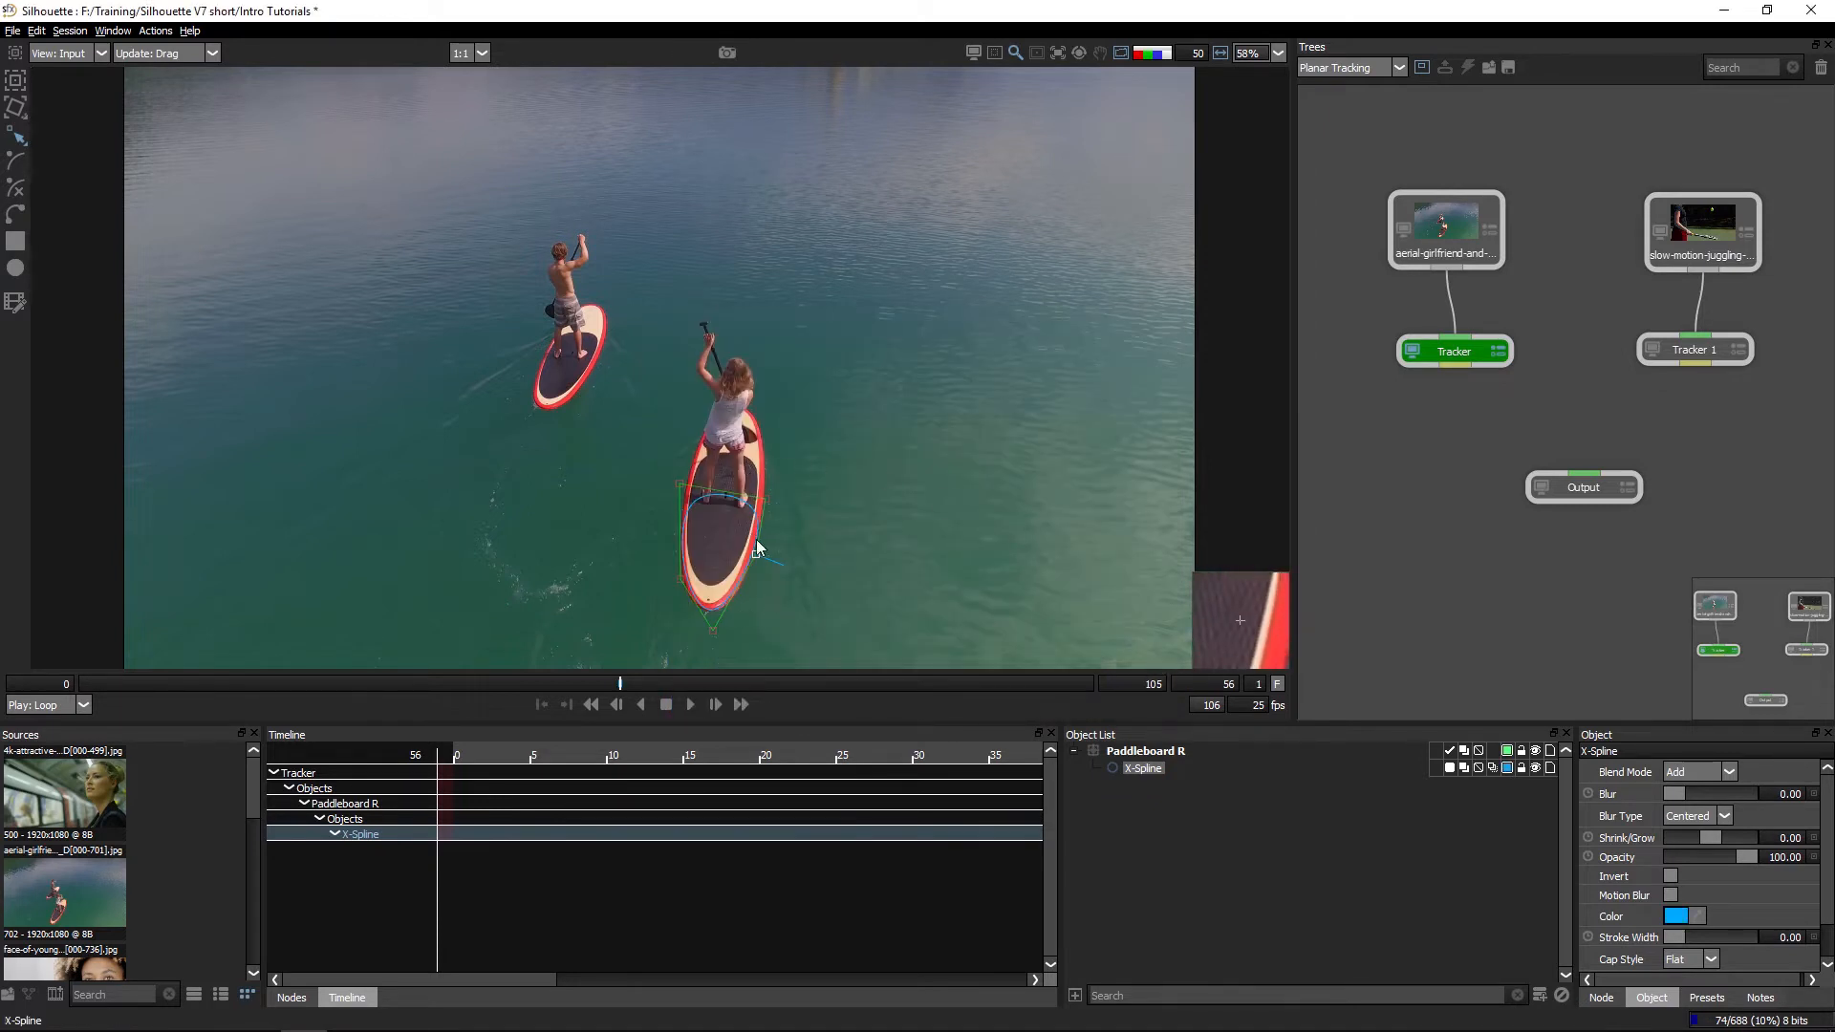
# Refine the bottom control point of the spline so the curve fits the near tip of the woman's board
pyautogui.click(719, 633)
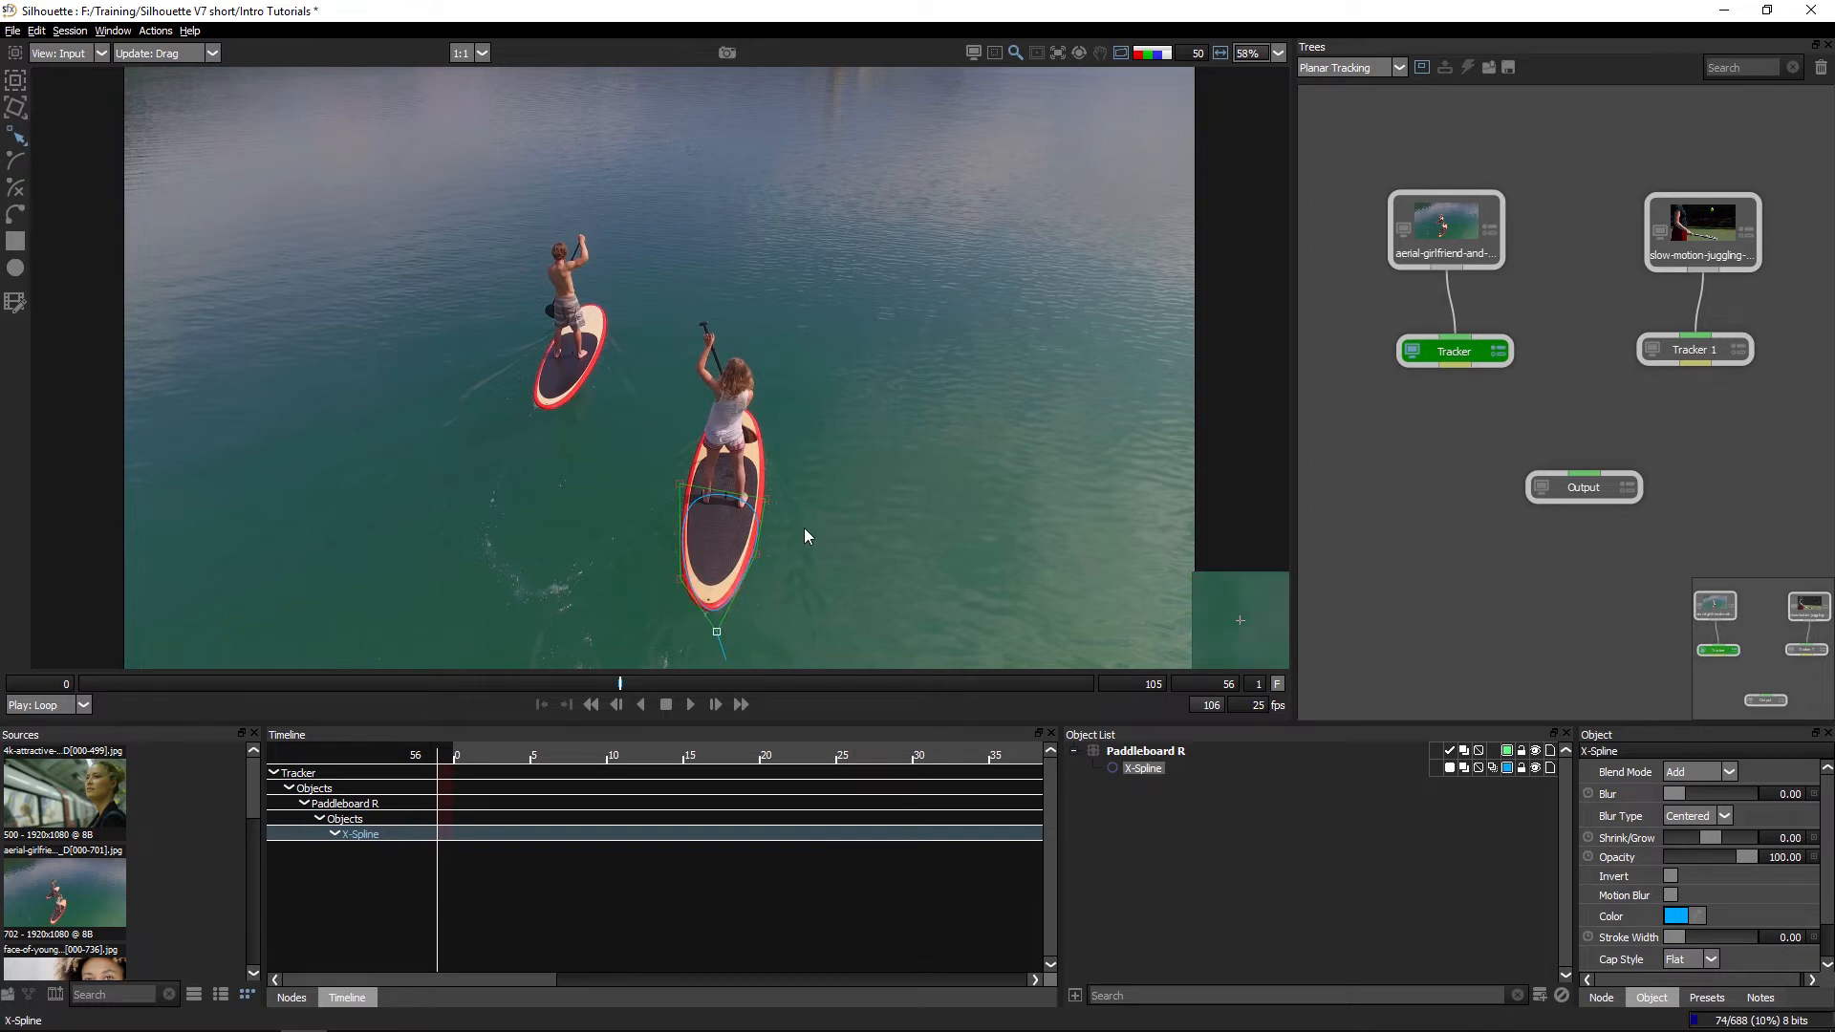
pyautogui.scroll(2, 805, 527)
pyautogui.moveTo(814, 480); pyautogui.dragTo(771, 426)
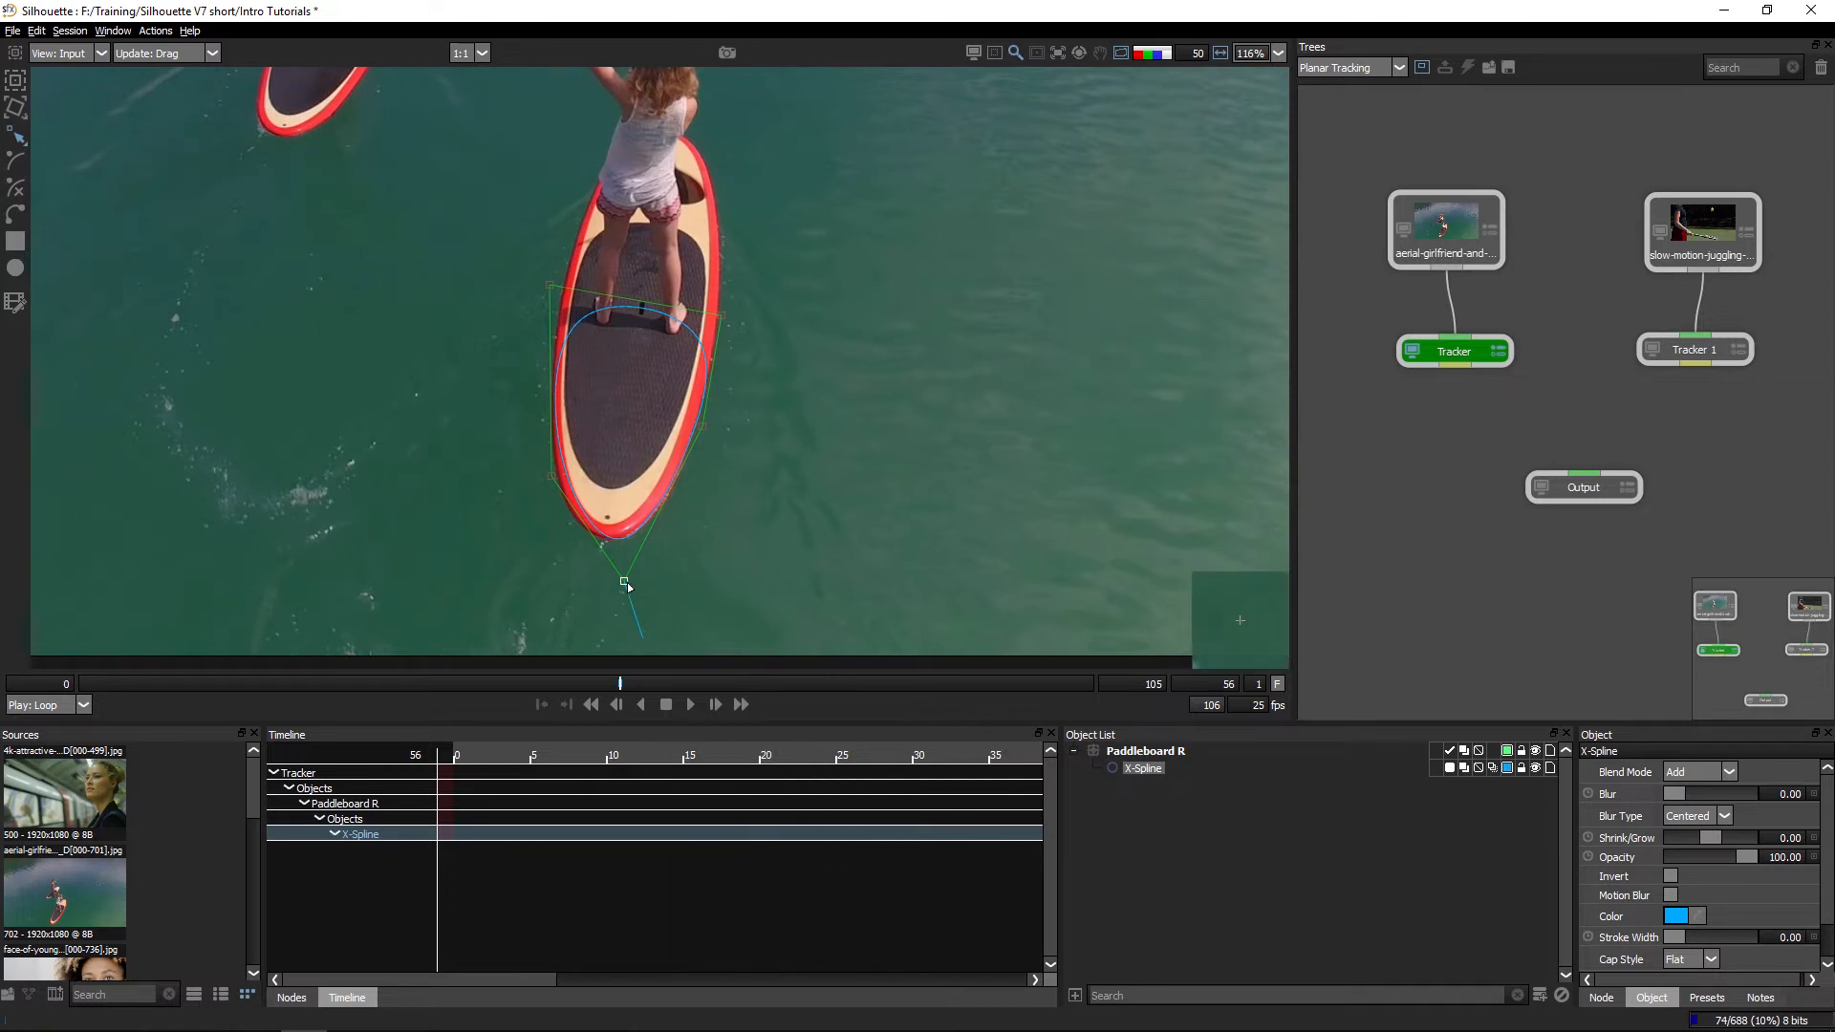
# In the planar tracker, compare Corners, Edges and Ridges as tracking features for the spline, and settle on Edges
pyautogui.click(17, 82)
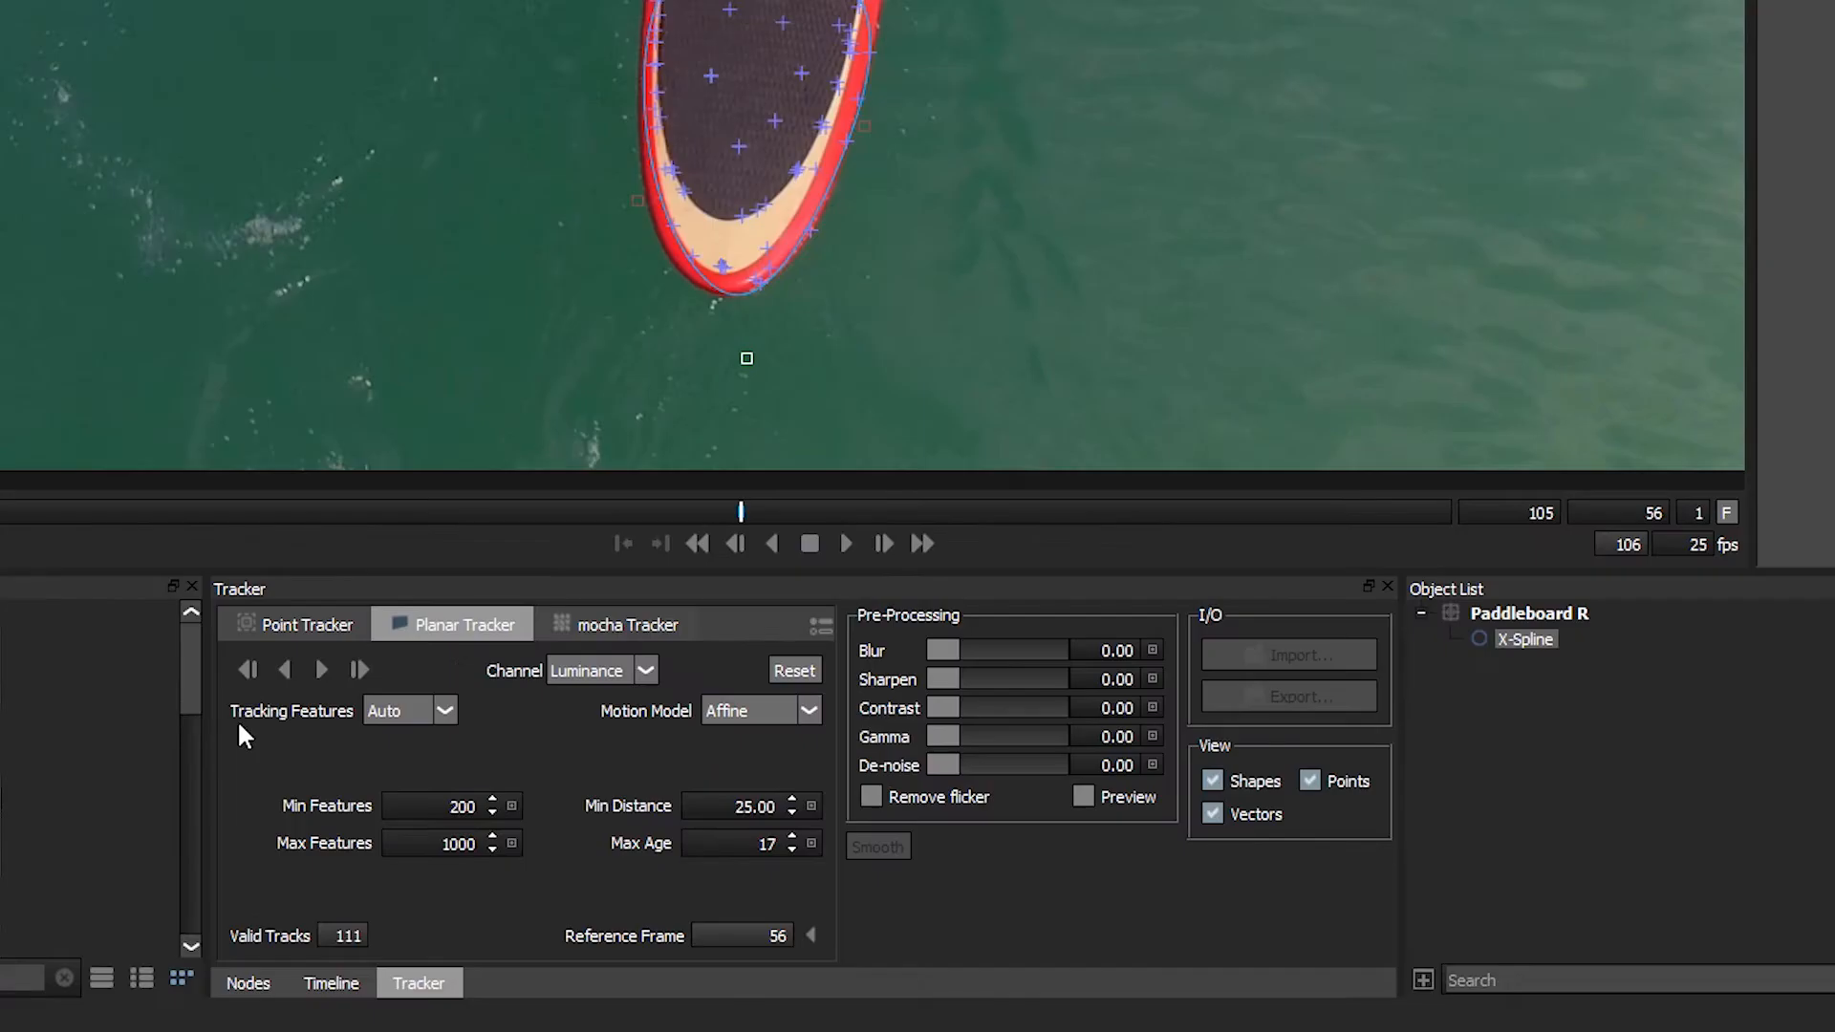
pyautogui.click(421, 816)
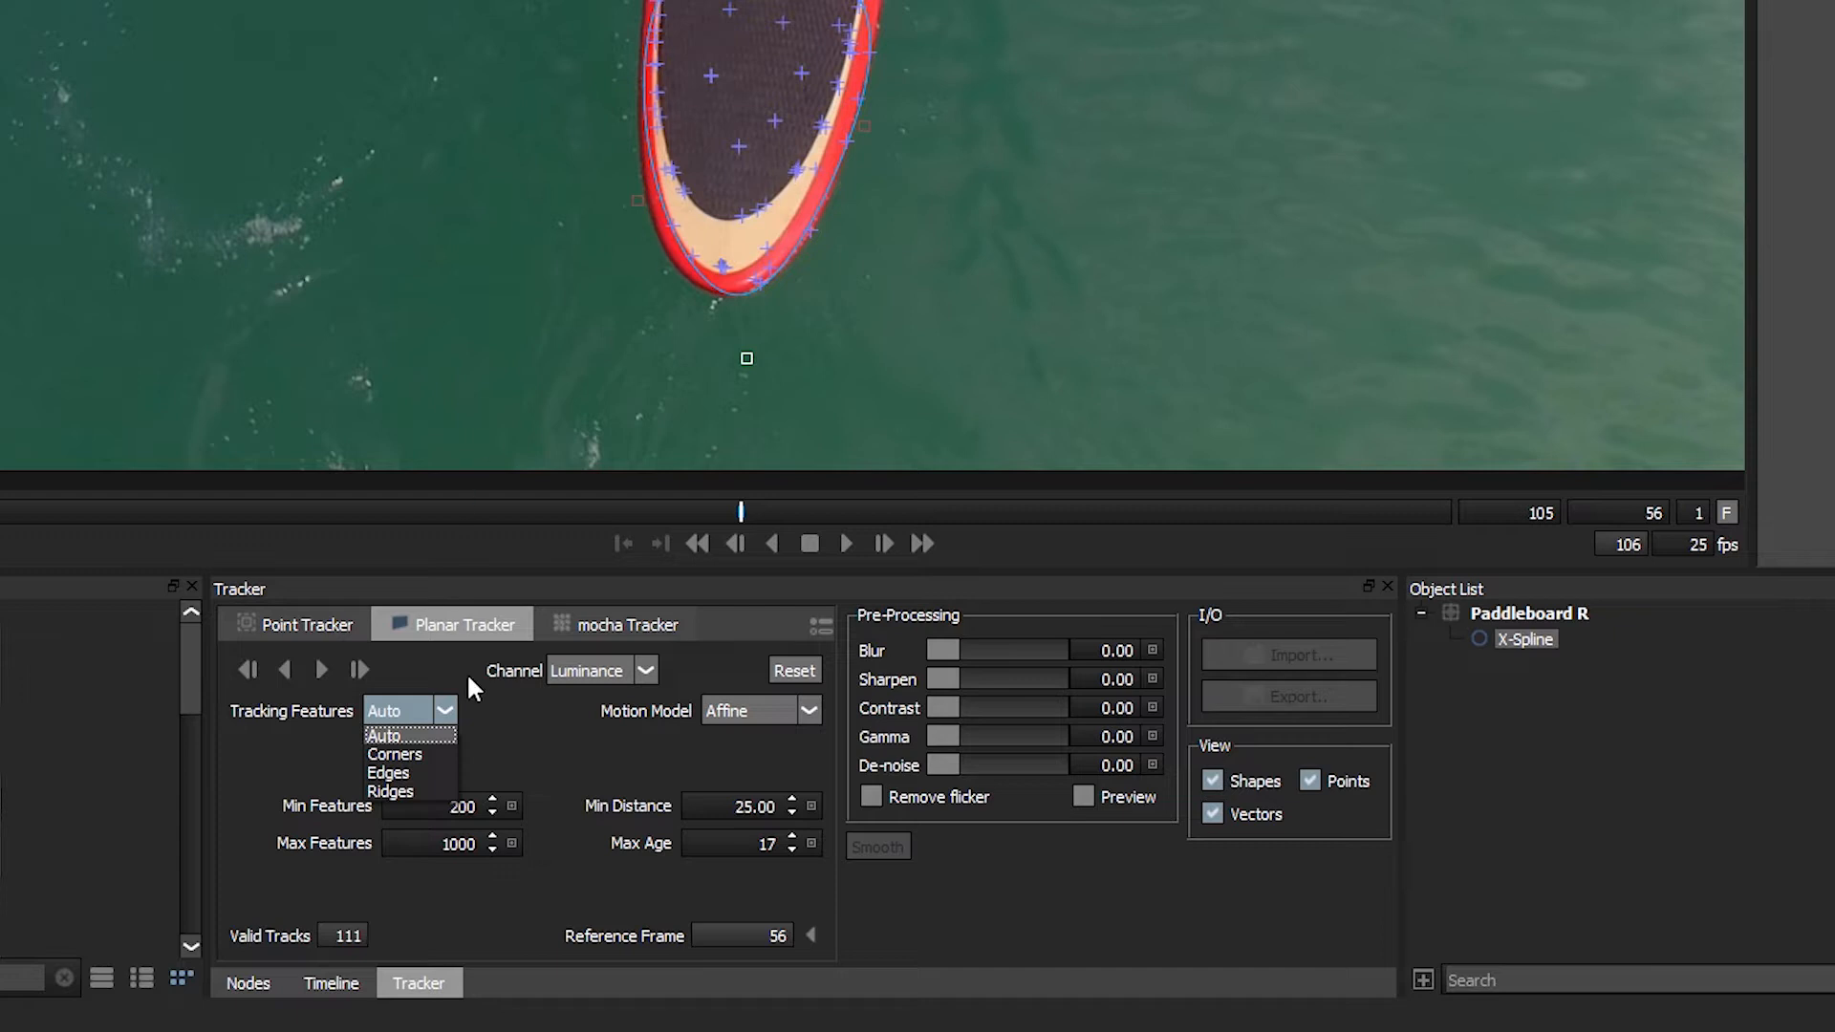
pyautogui.click(437, 755)
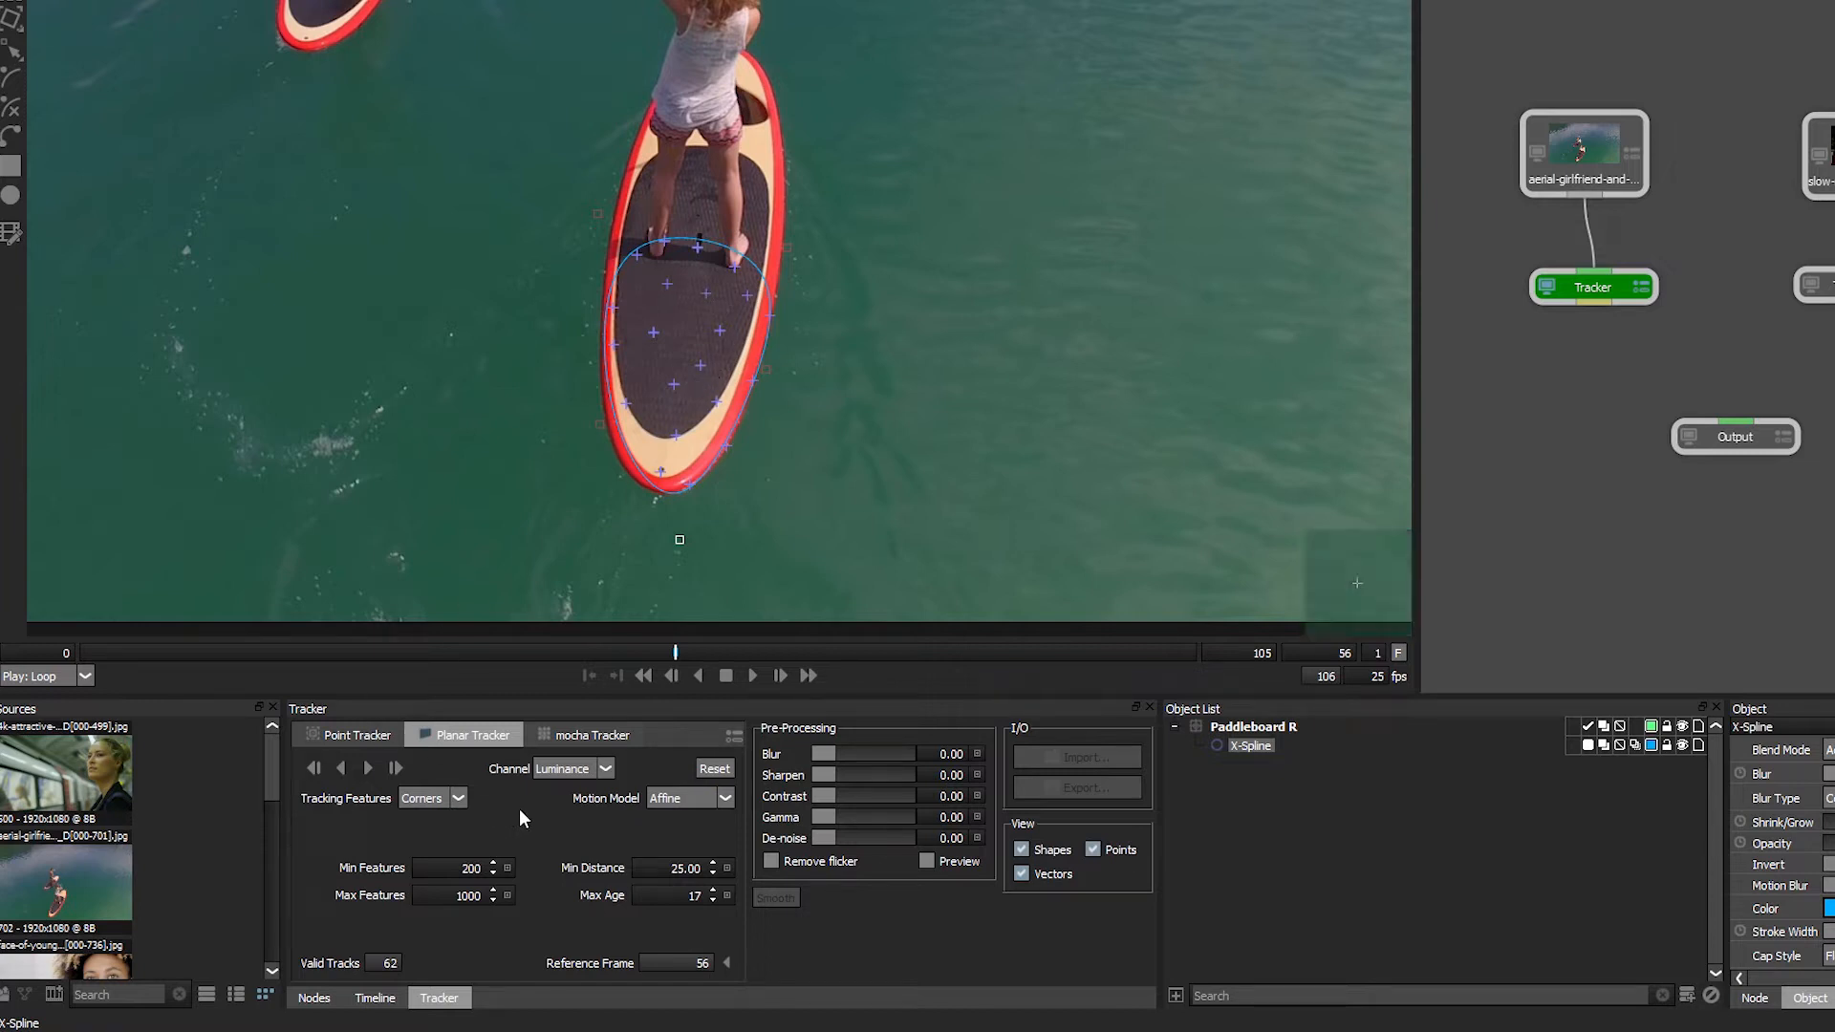
pyautogui.click(432, 845)
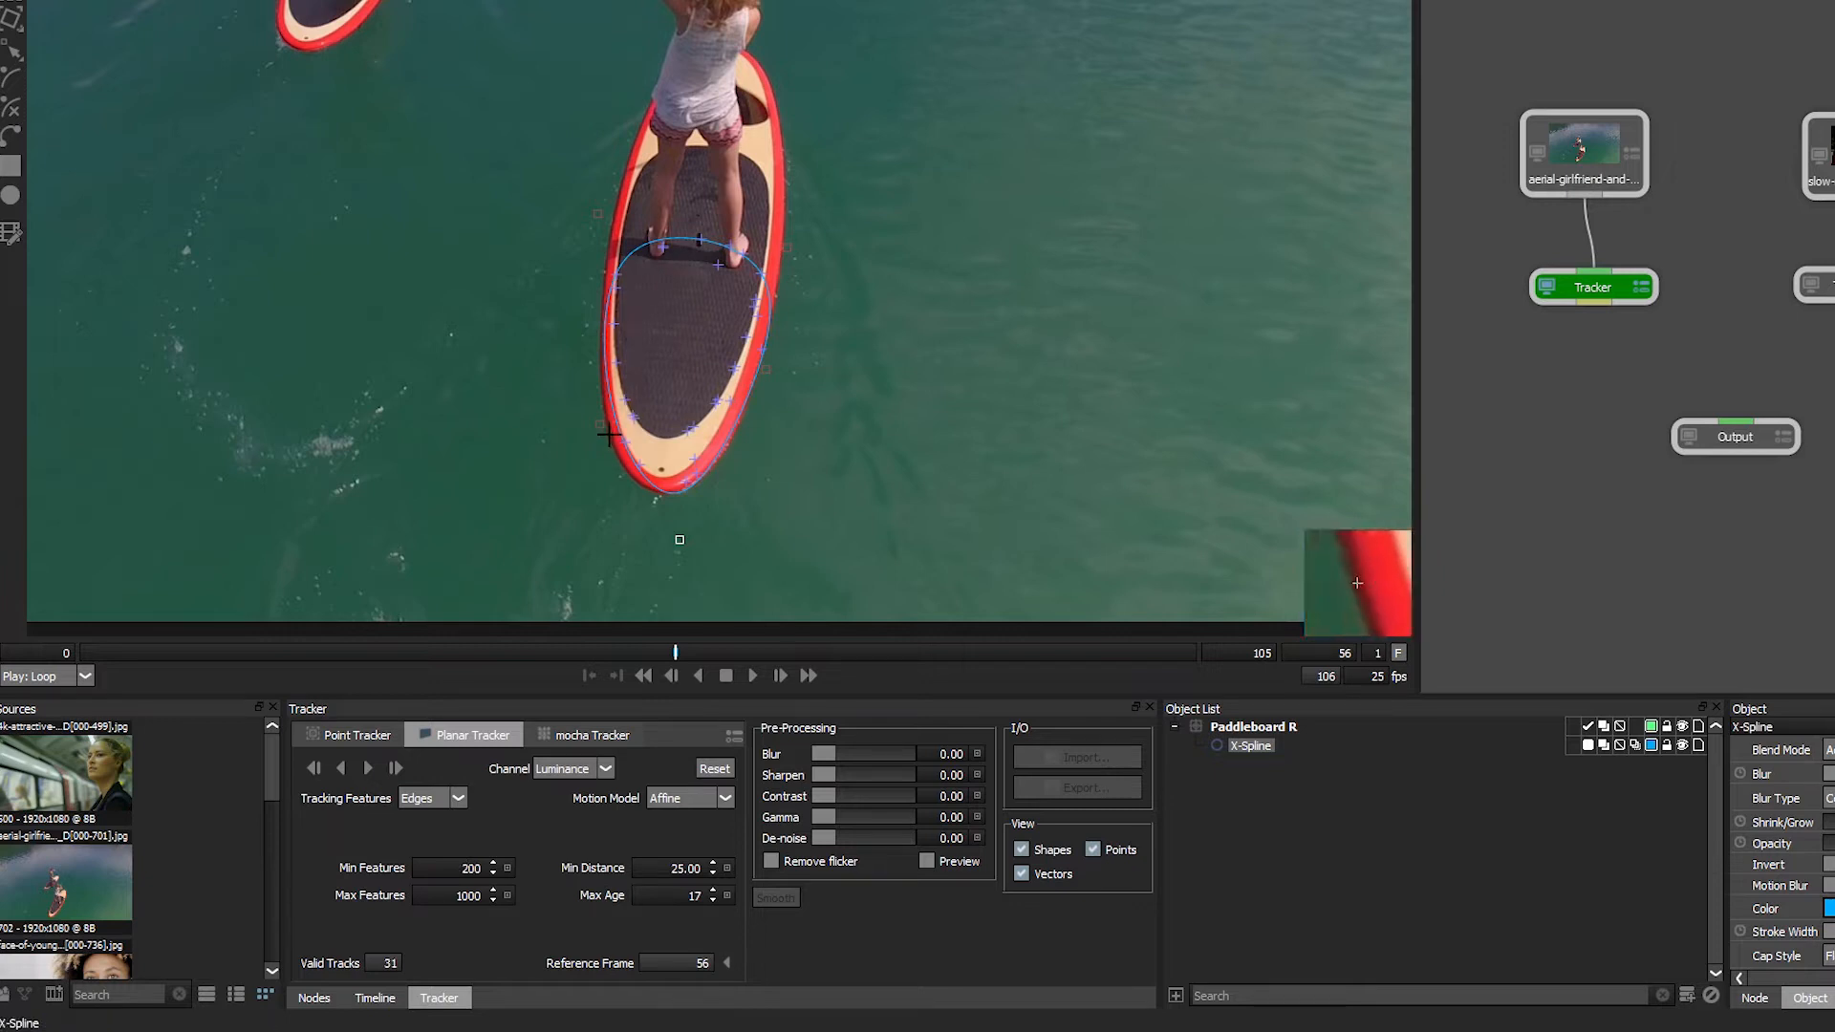
pyautogui.click(438, 798)
pyautogui.click(428, 857)
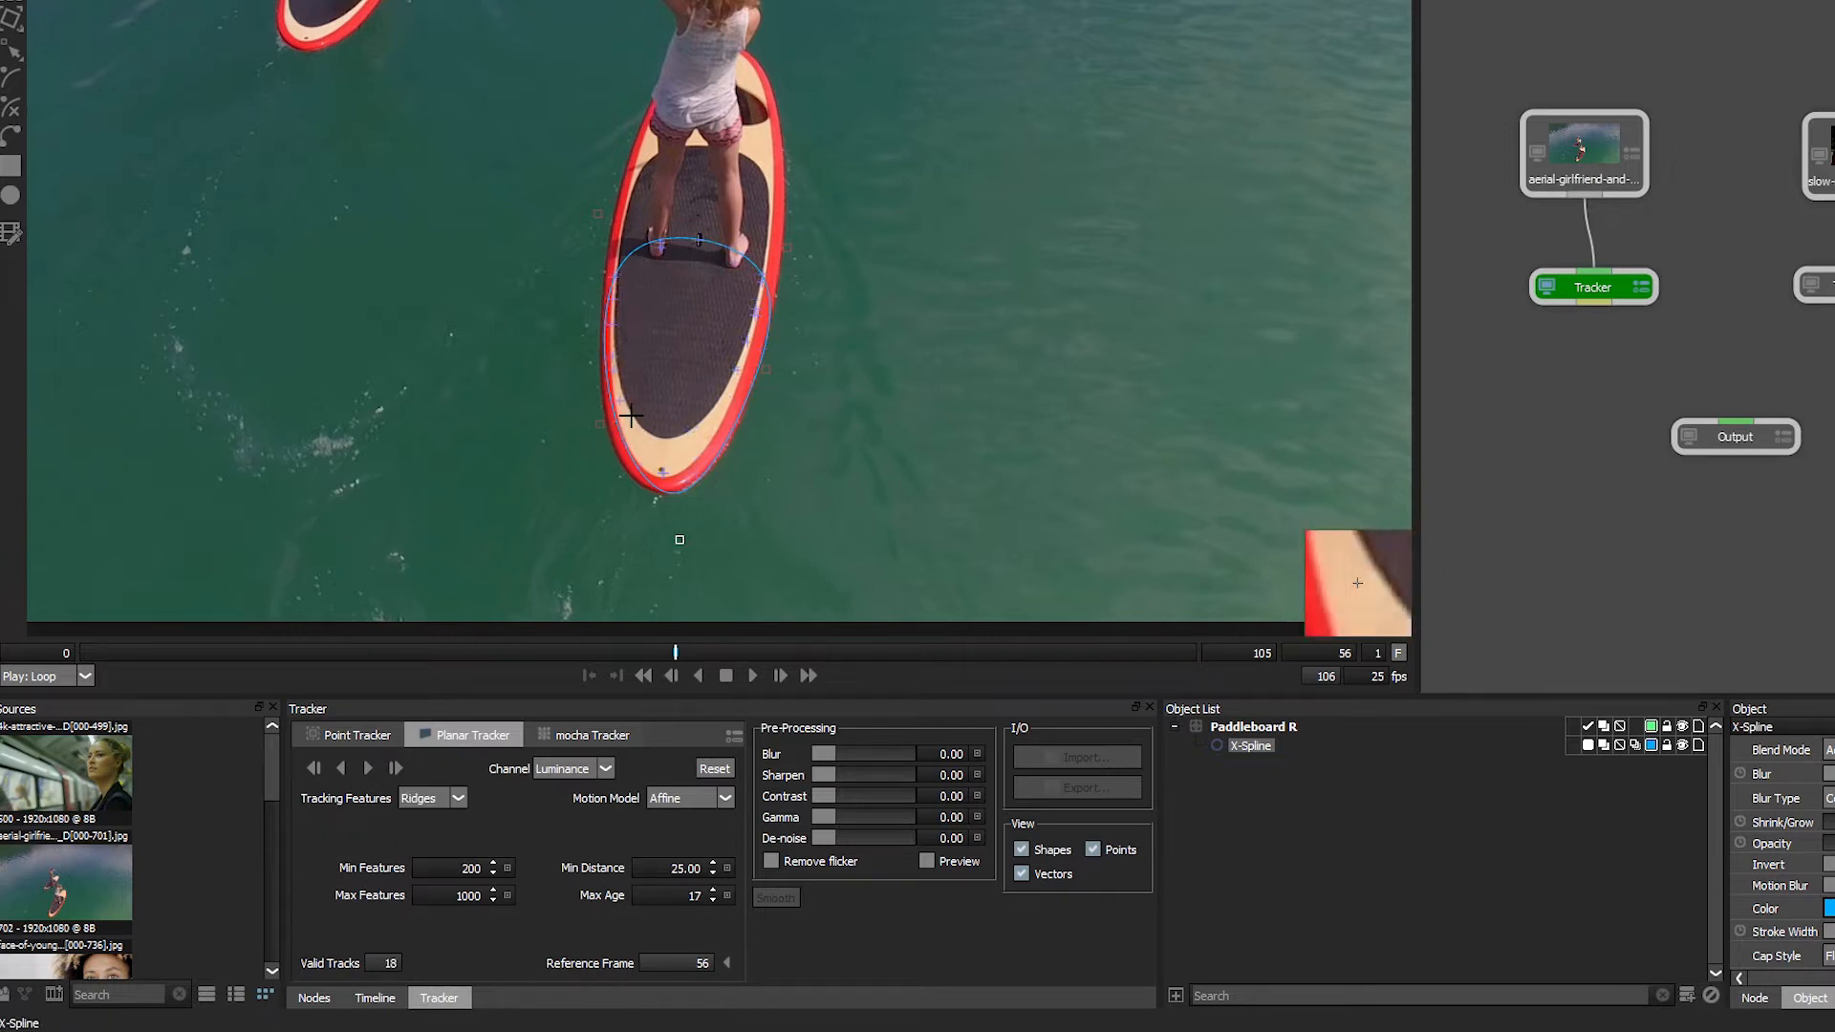
pyautogui.click(426, 799)
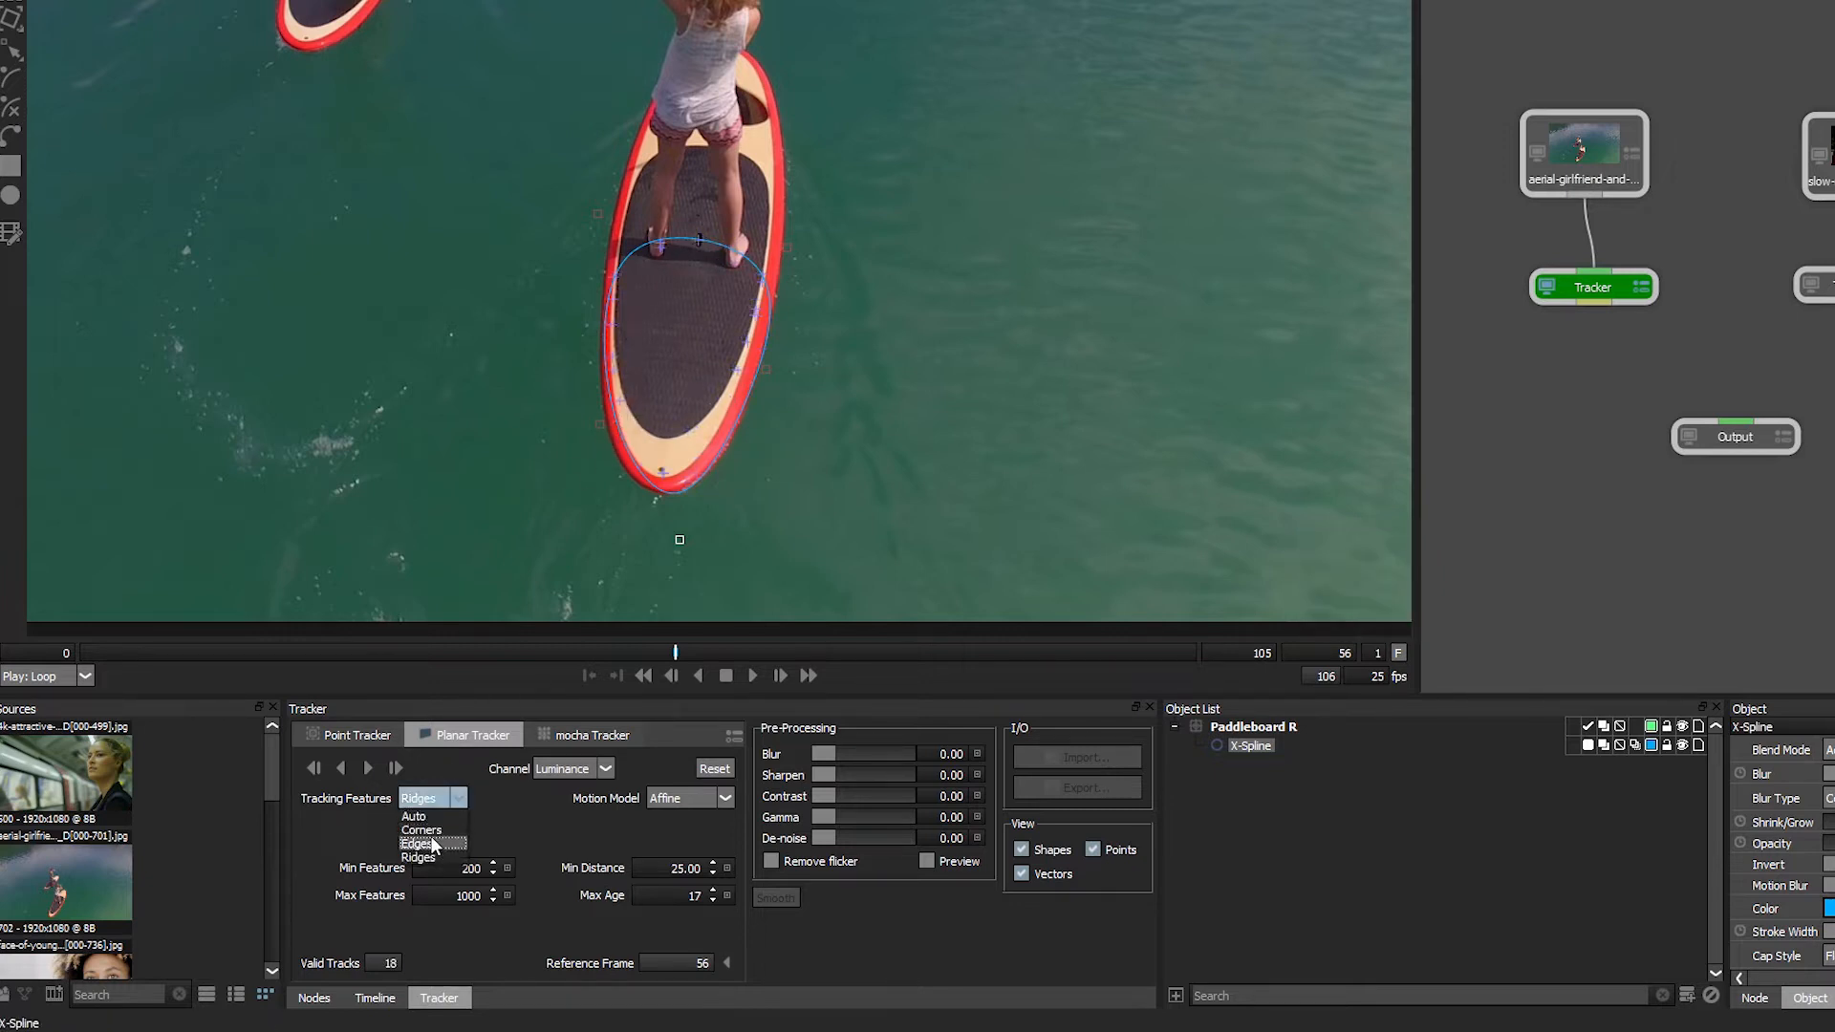
pyautogui.click(434, 844)
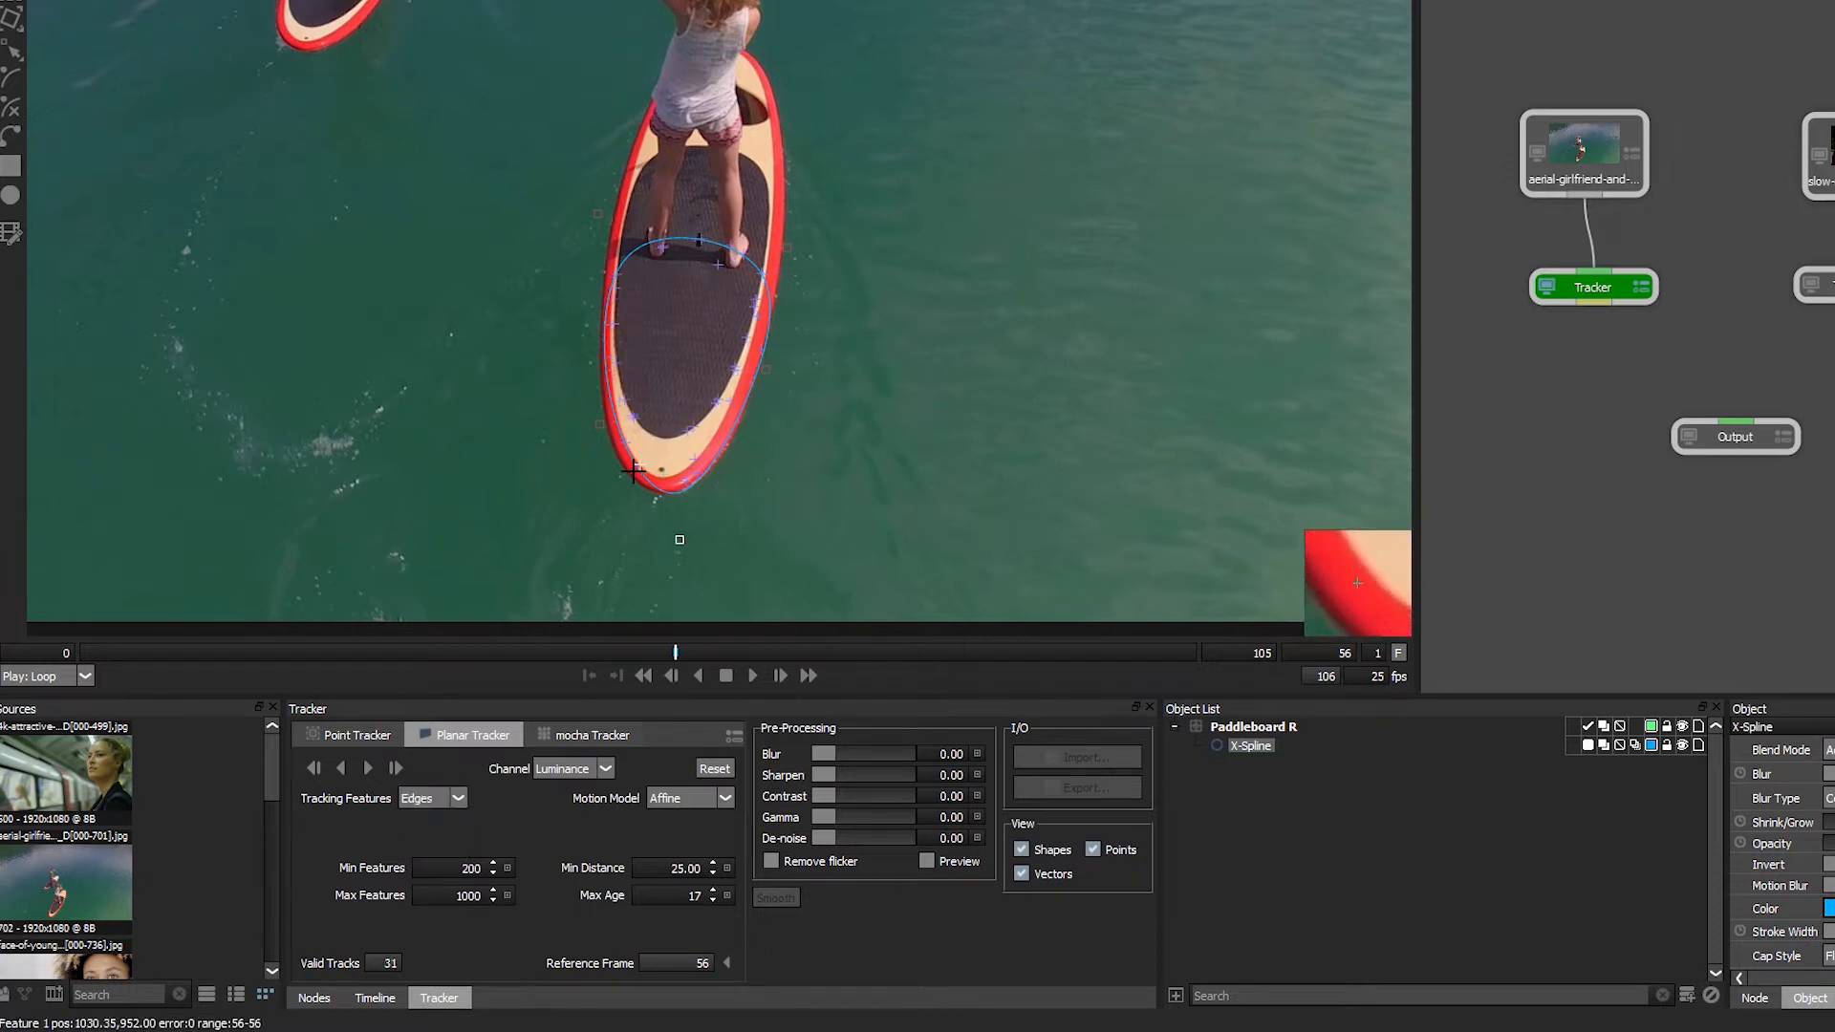
# Reshape the spline by pulling its lower-left control point outward past the red rim and adjusting the bottom point
pyautogui.click(16, 53)
pyautogui.moveTo(599, 424); pyautogui.dragTo(541, 491)
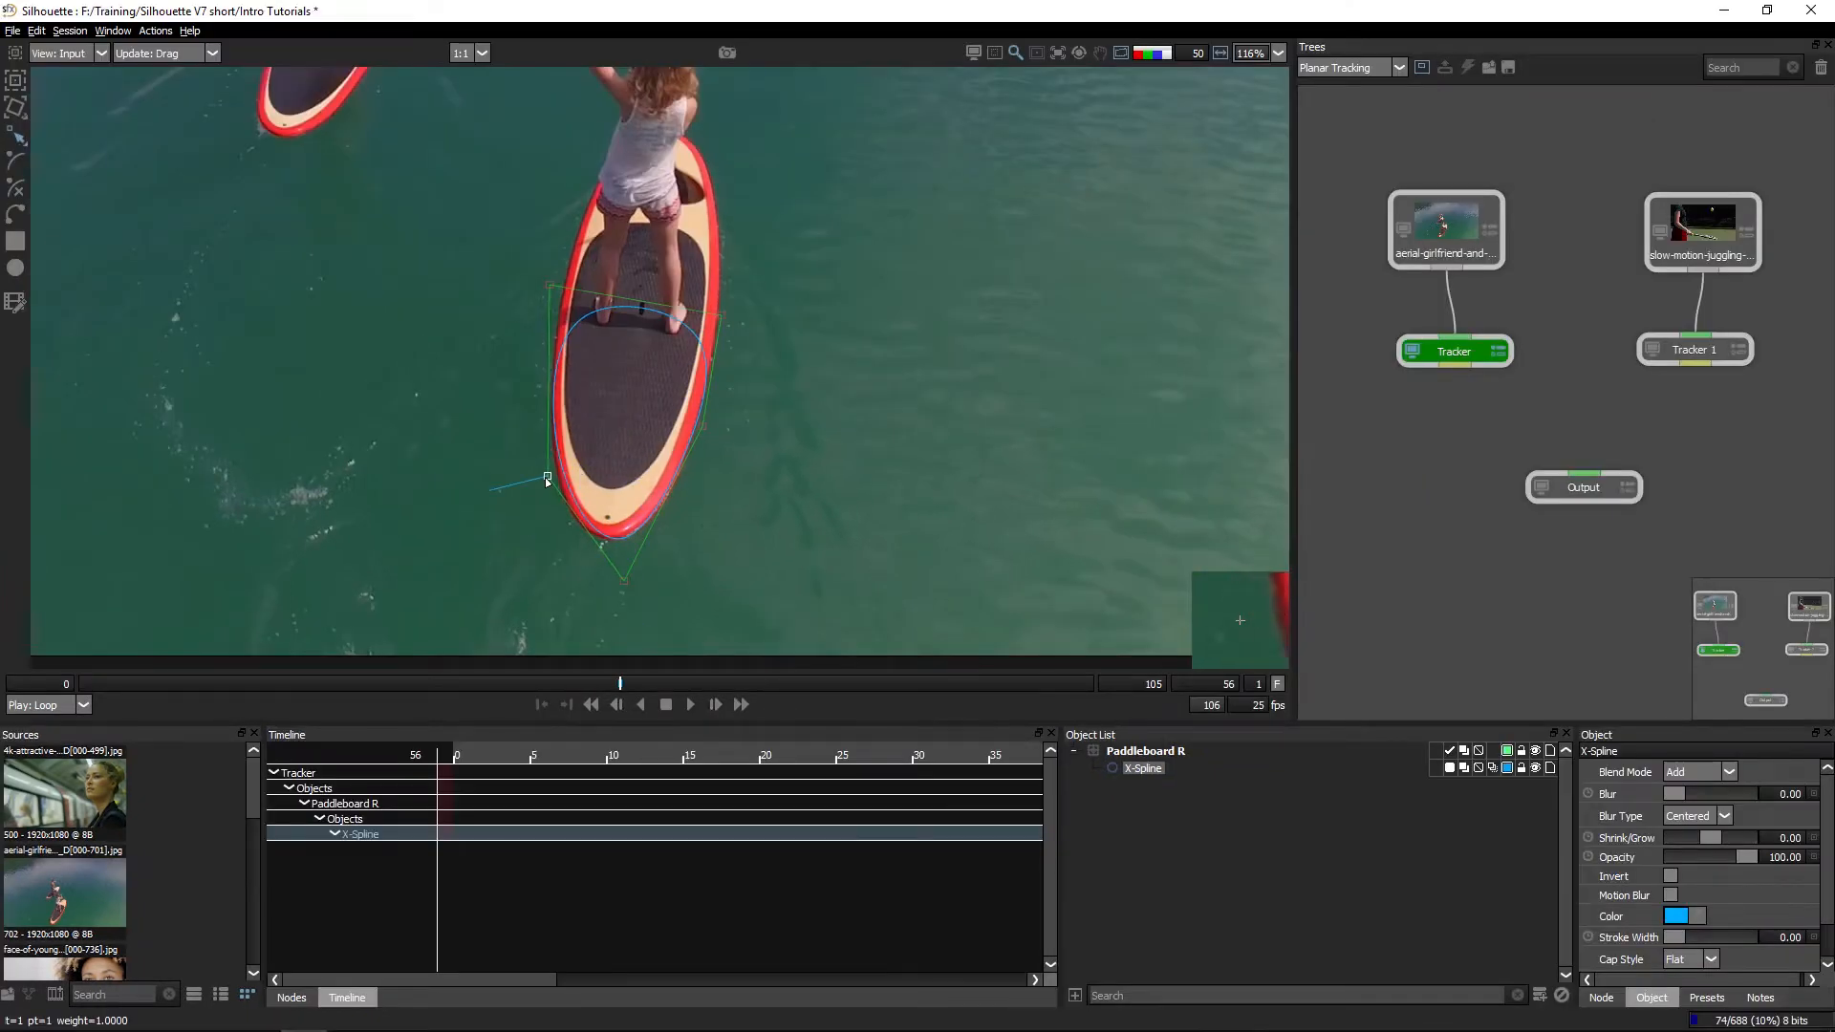
pyautogui.click(626, 587)
pyautogui.click(705, 425)
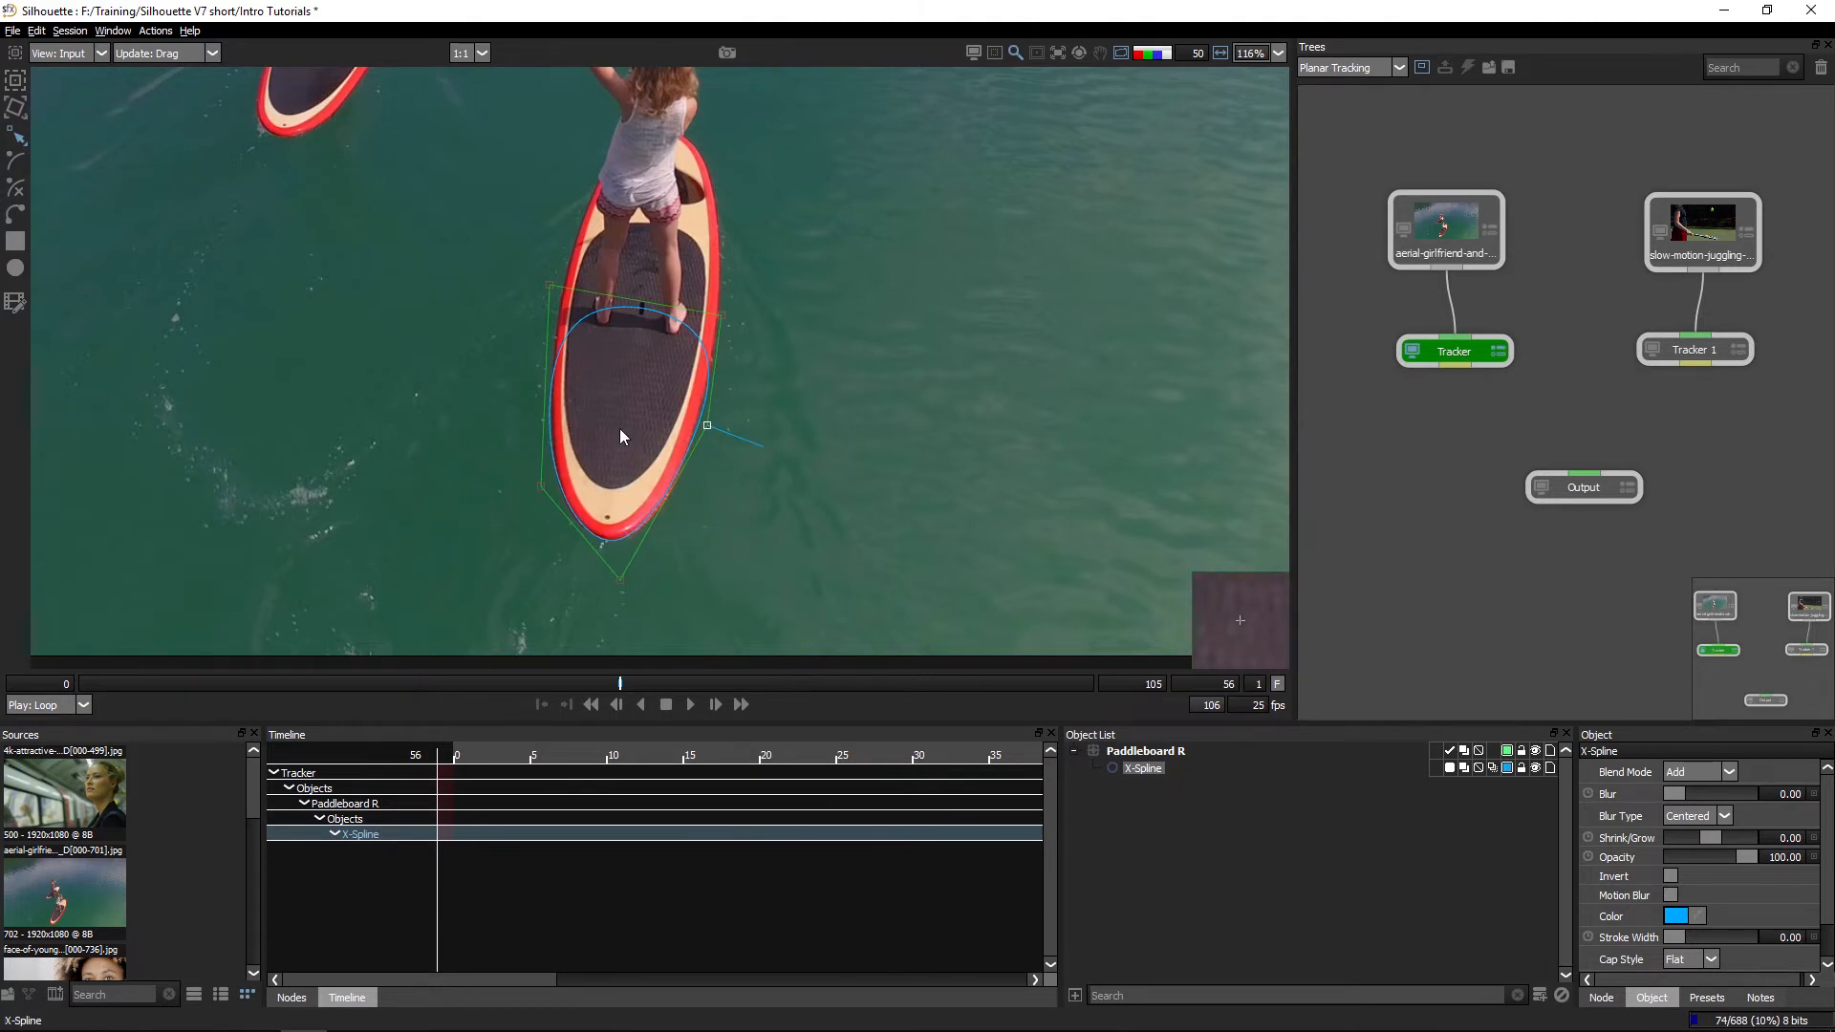
# Return to the planar tracking settings, review the motion model options and choose Affine
pyautogui.click(15, 82)
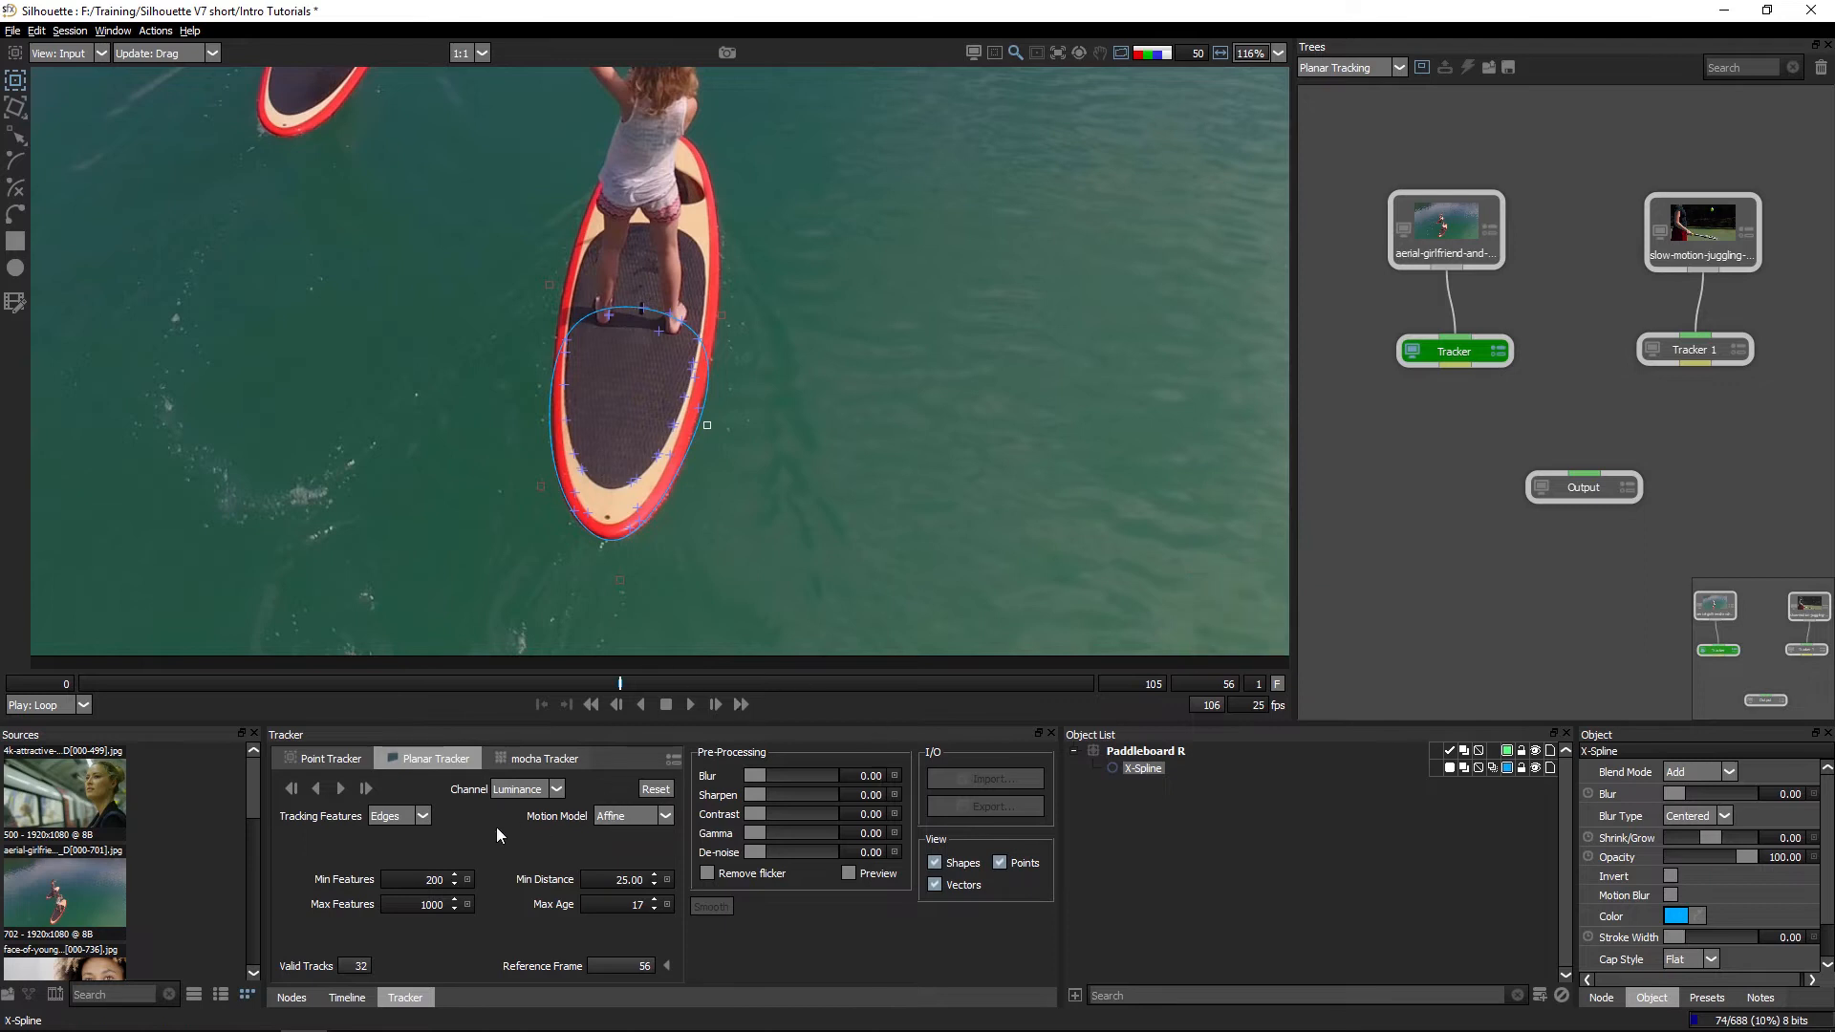
pyautogui.click(660, 818)
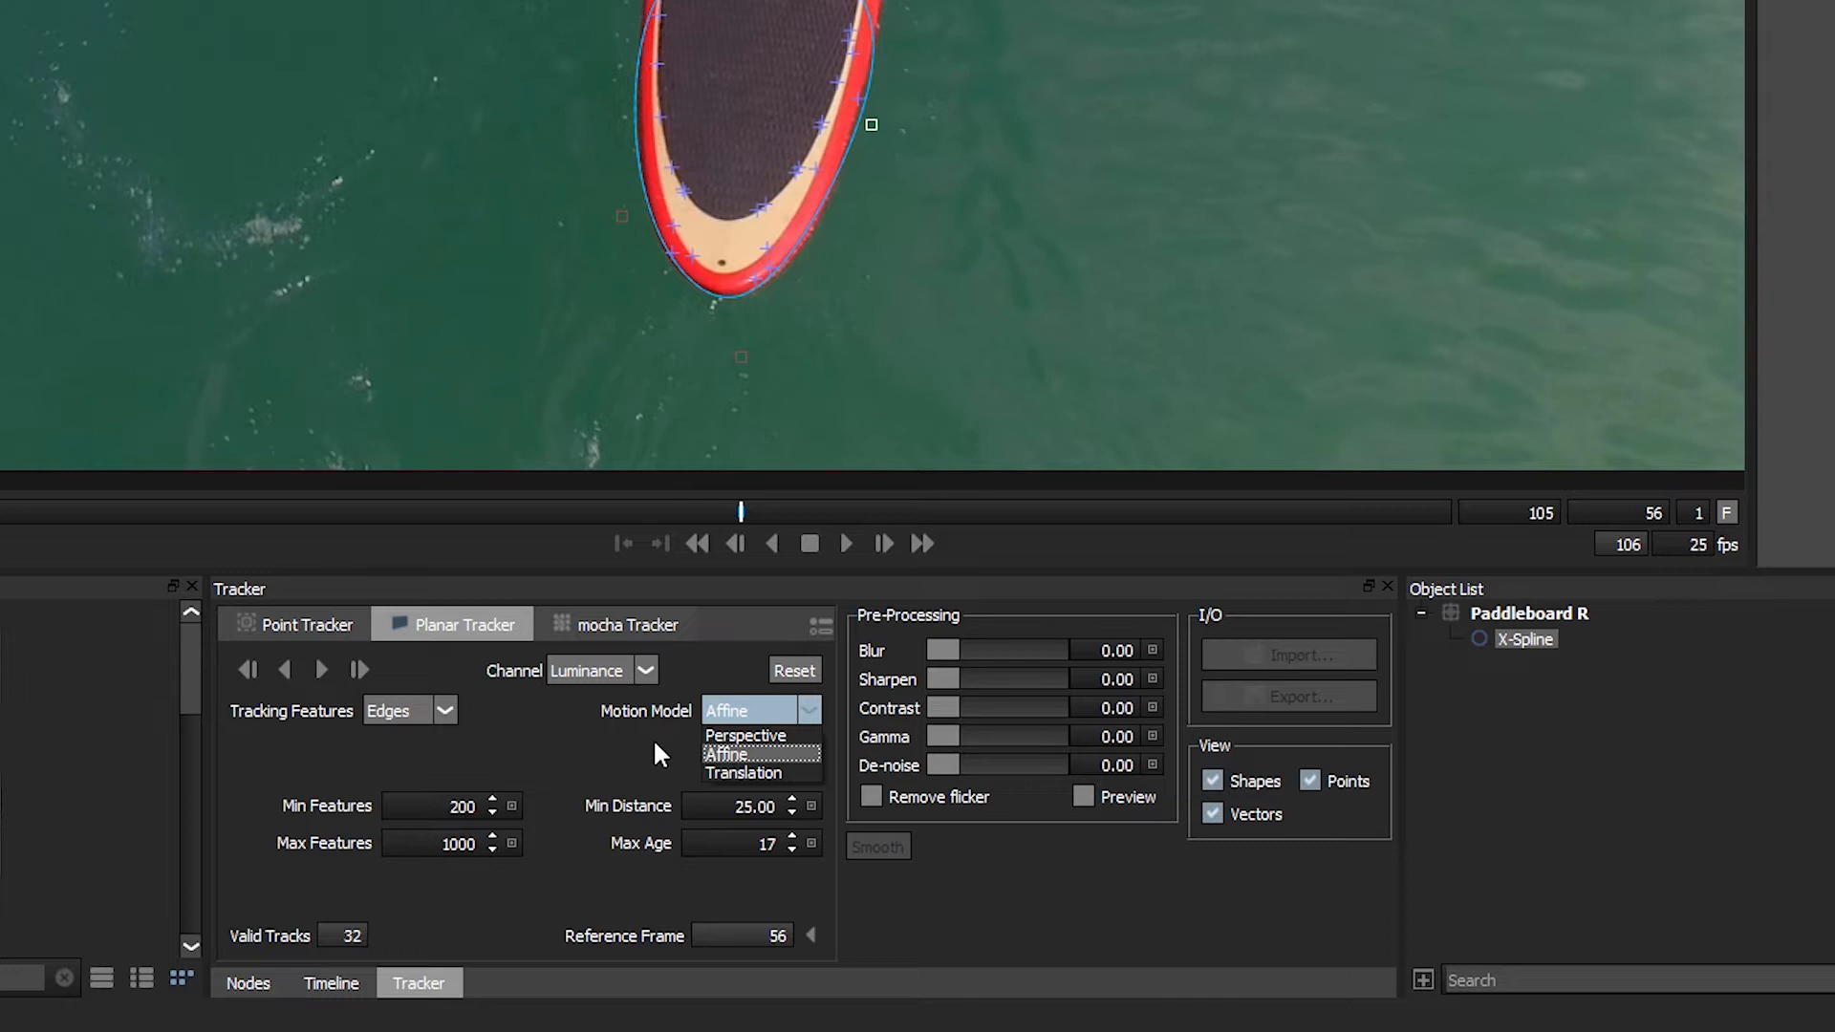
pyautogui.click(795, 708)
pyautogui.click(801, 713)
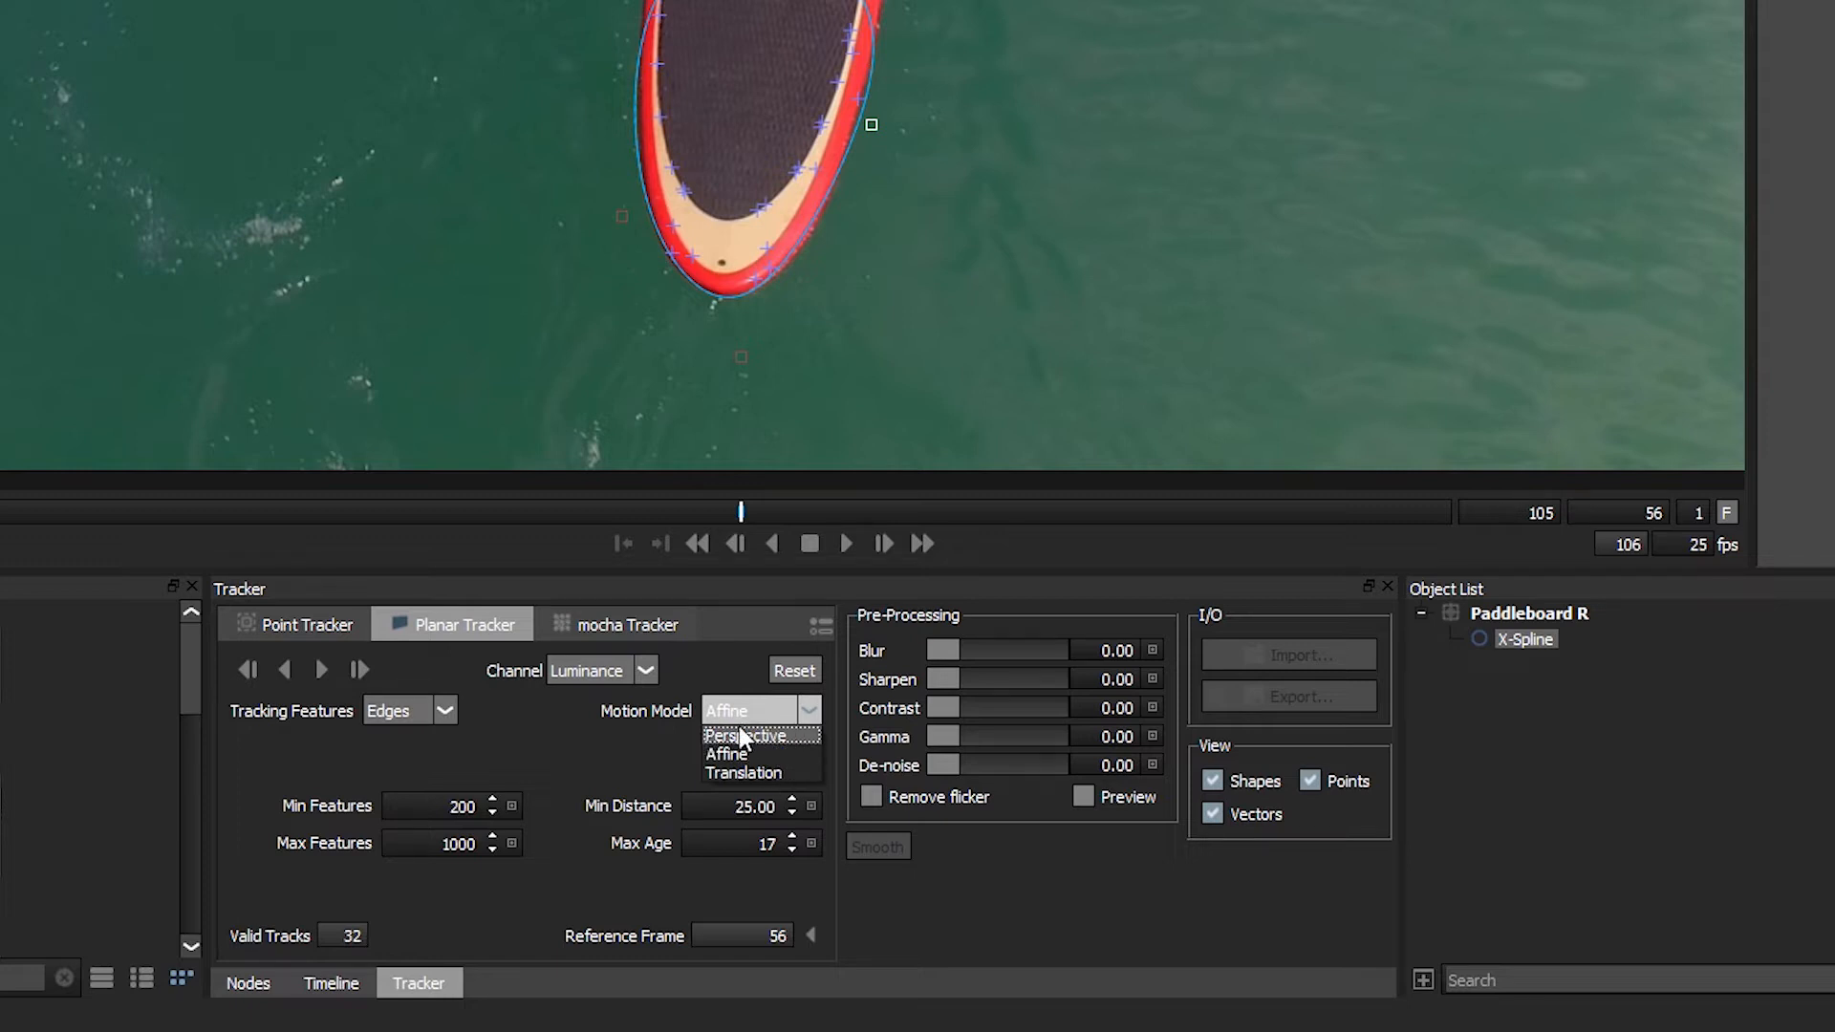
pyautogui.click(800, 755)
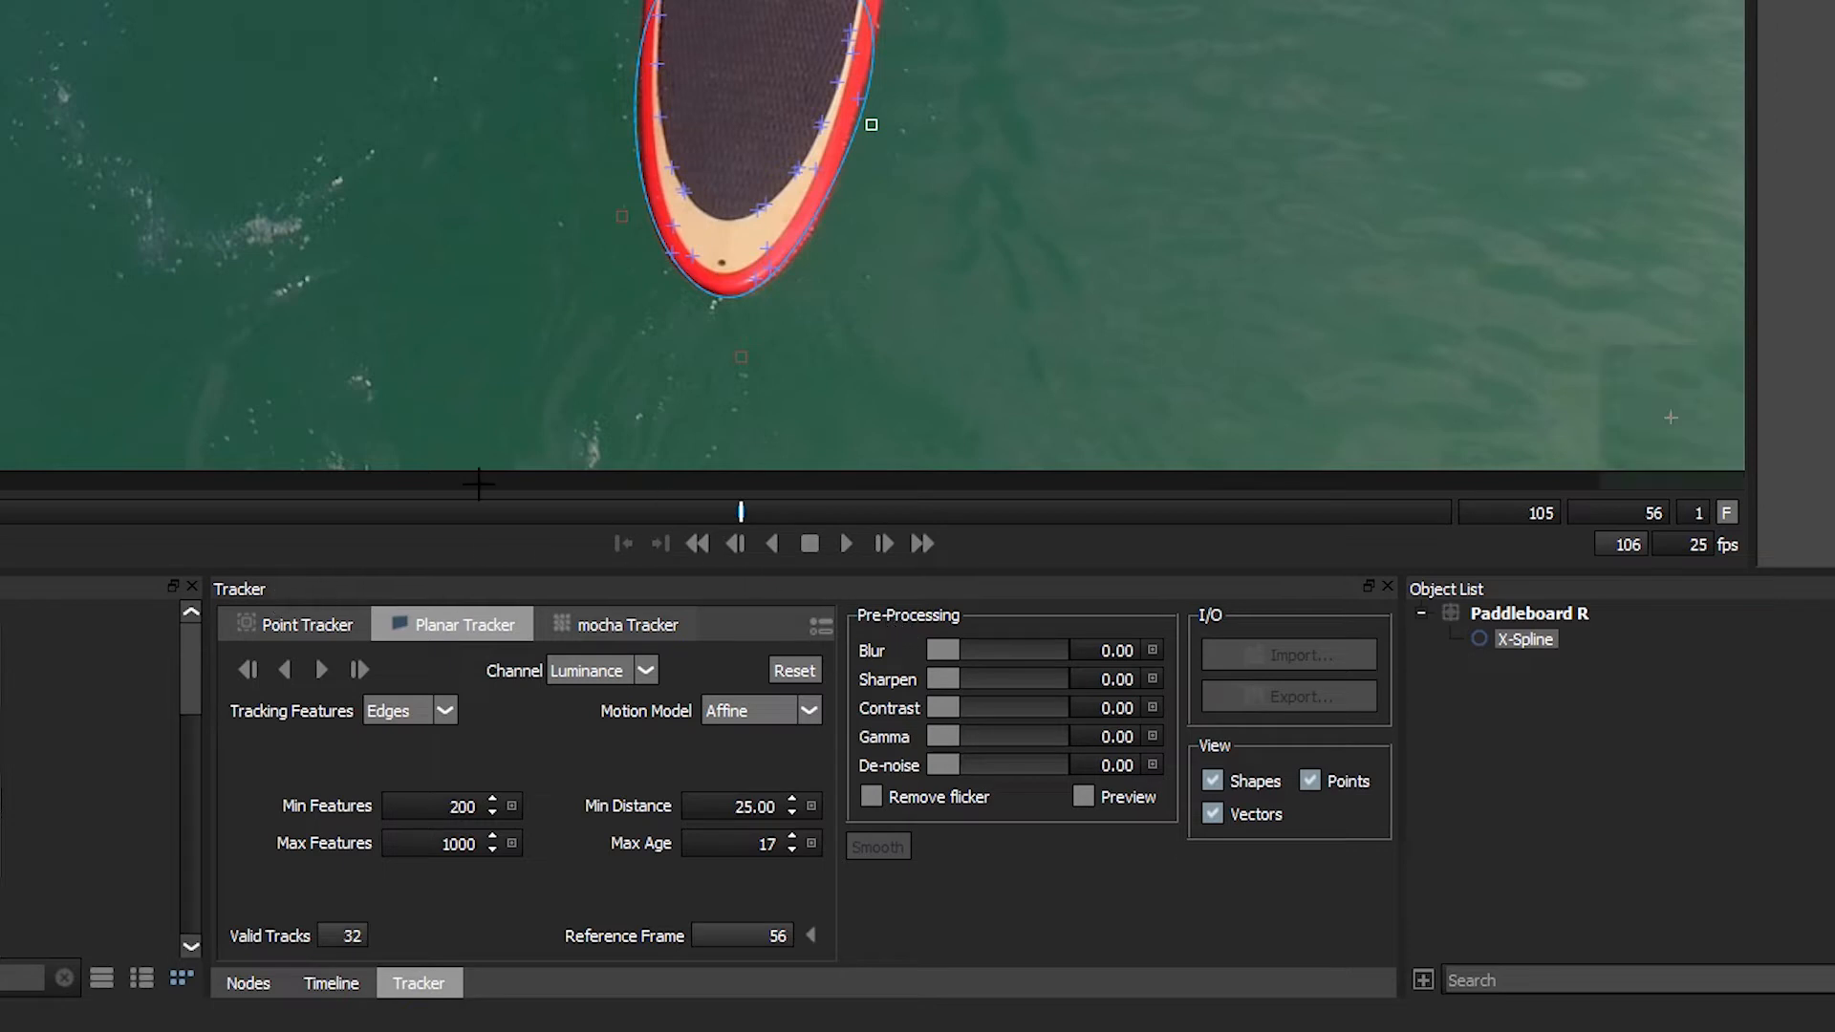
# Enable the pre-processing preview, compare the Red and Green channels with Luminance, and set the tracking channel to Green
pyautogui.click(1083, 797)
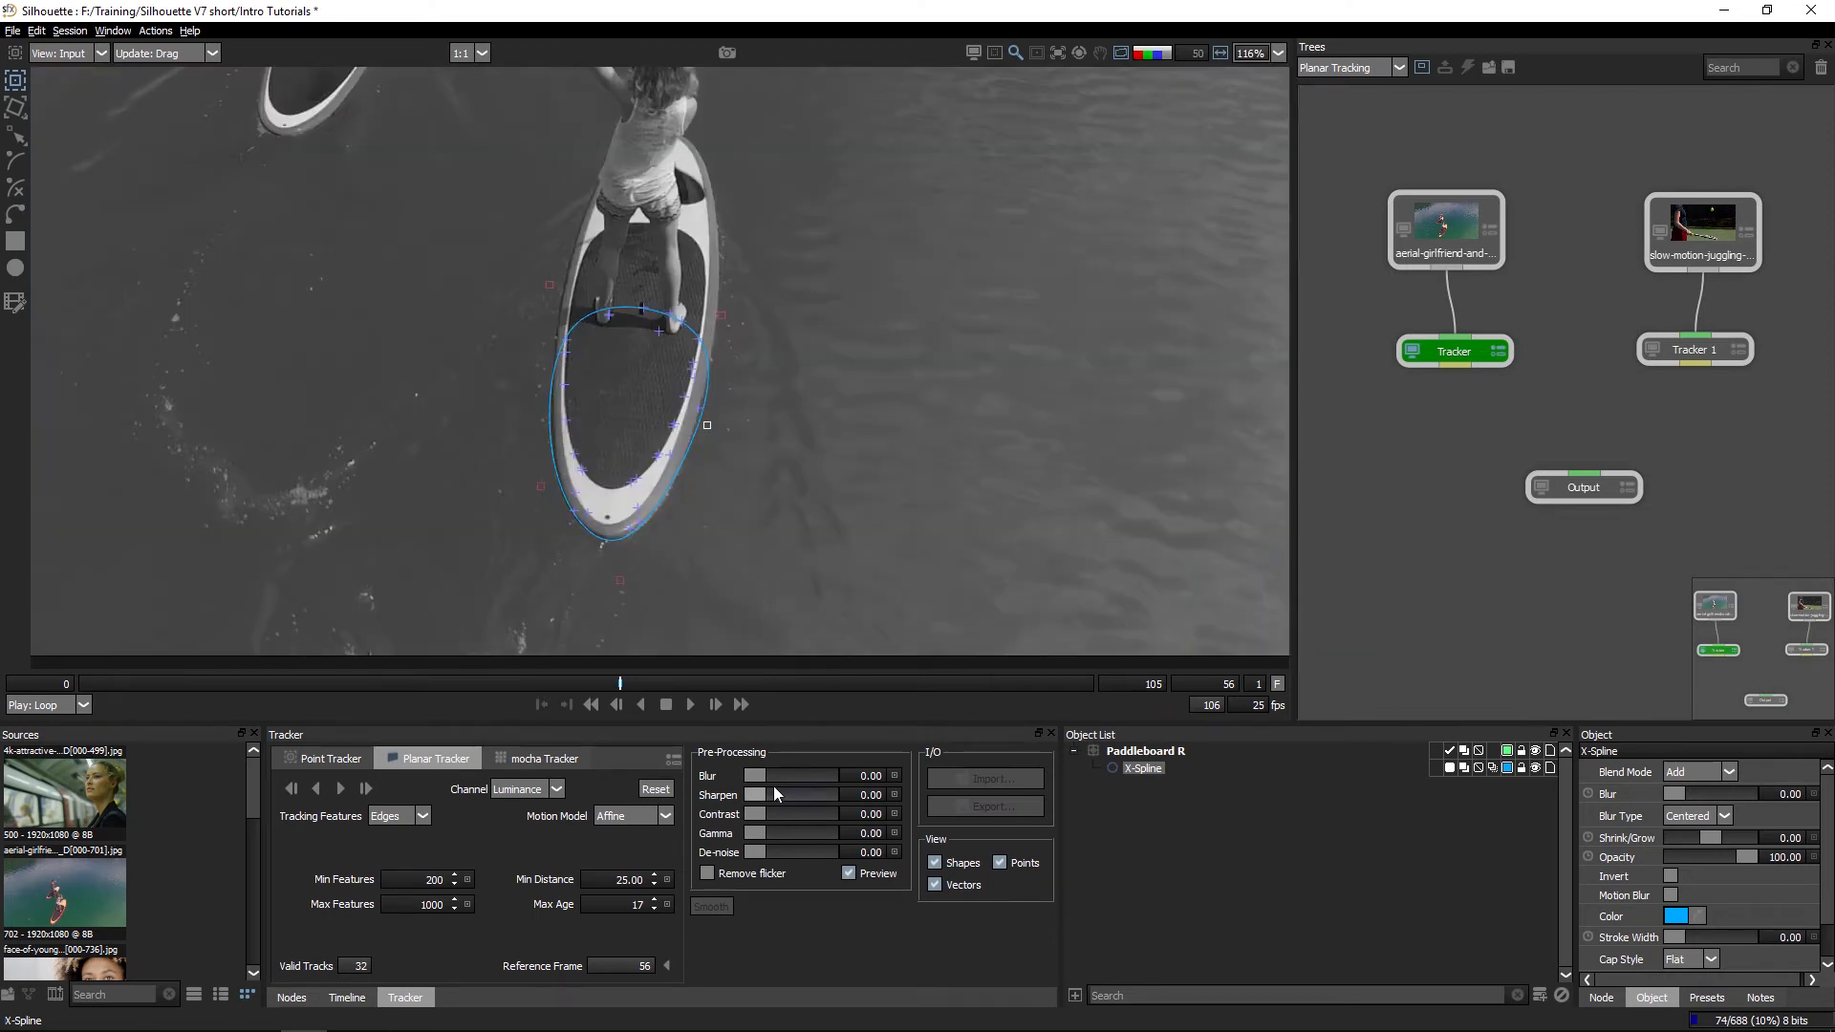
pyautogui.click(533, 789)
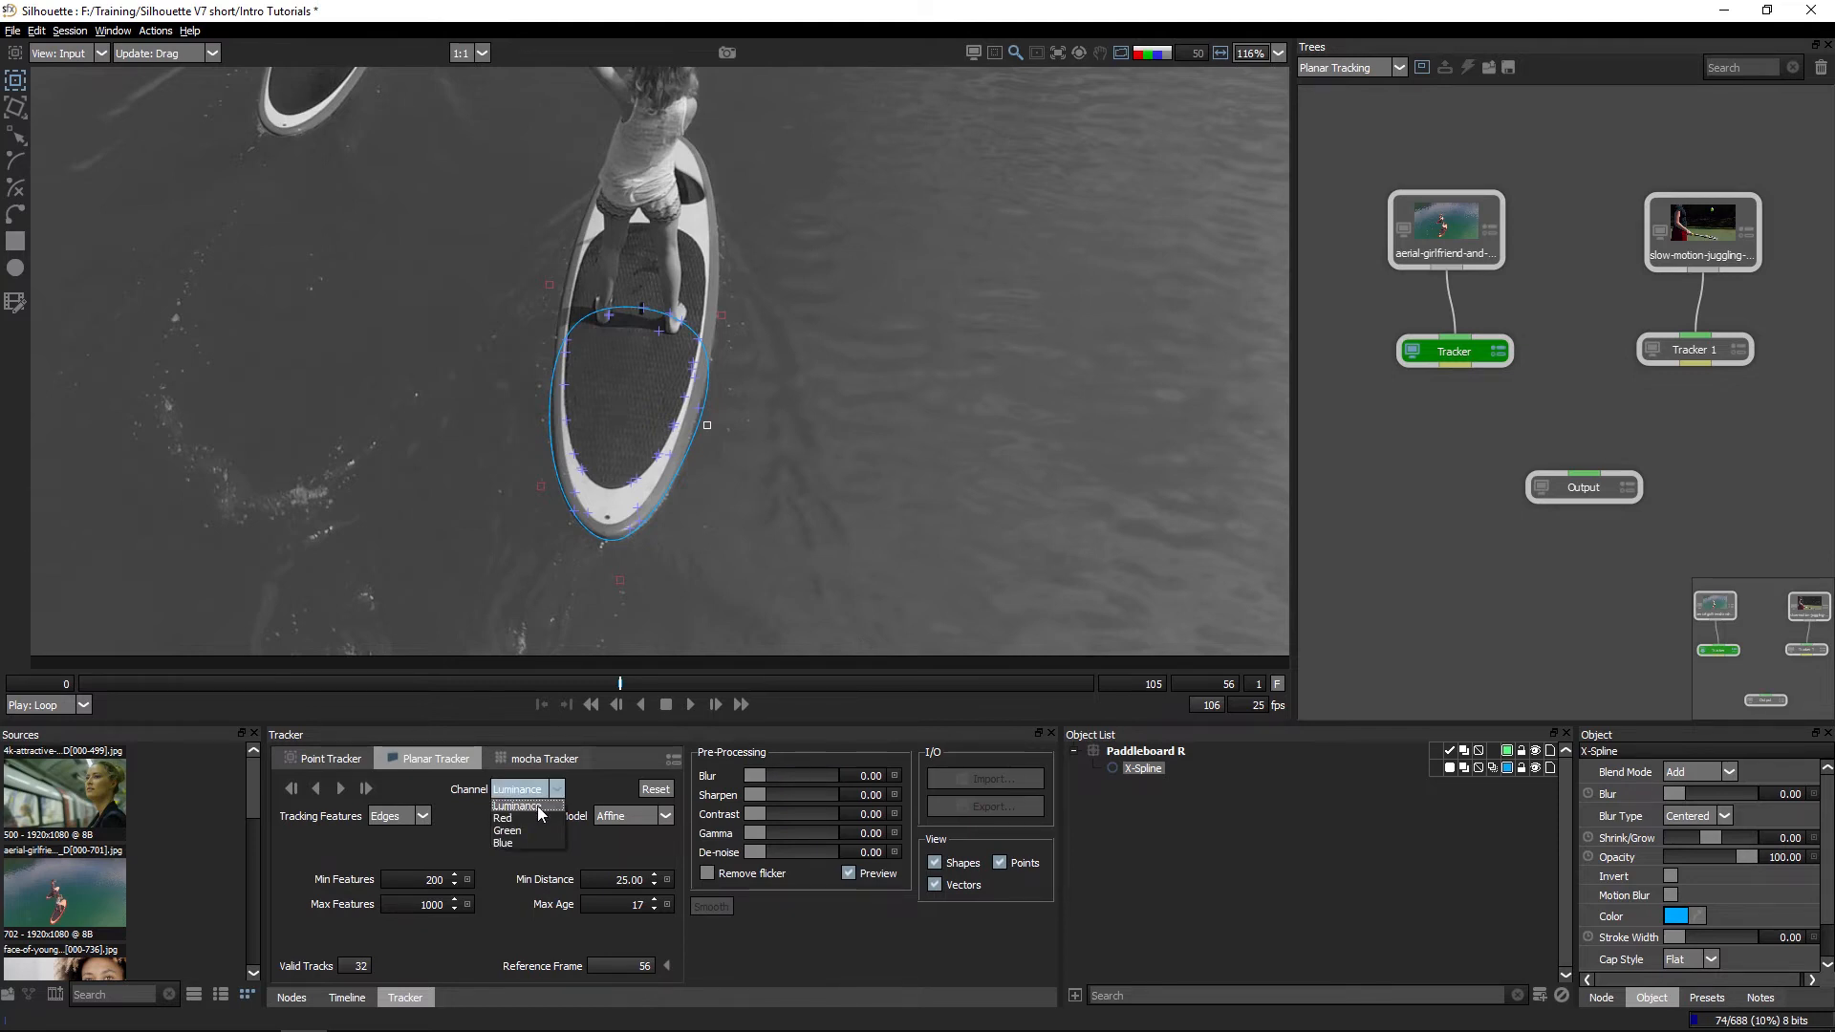
pyautogui.click(538, 789)
pyautogui.click(530, 818)
pyautogui.click(532, 791)
pyautogui.click(523, 830)
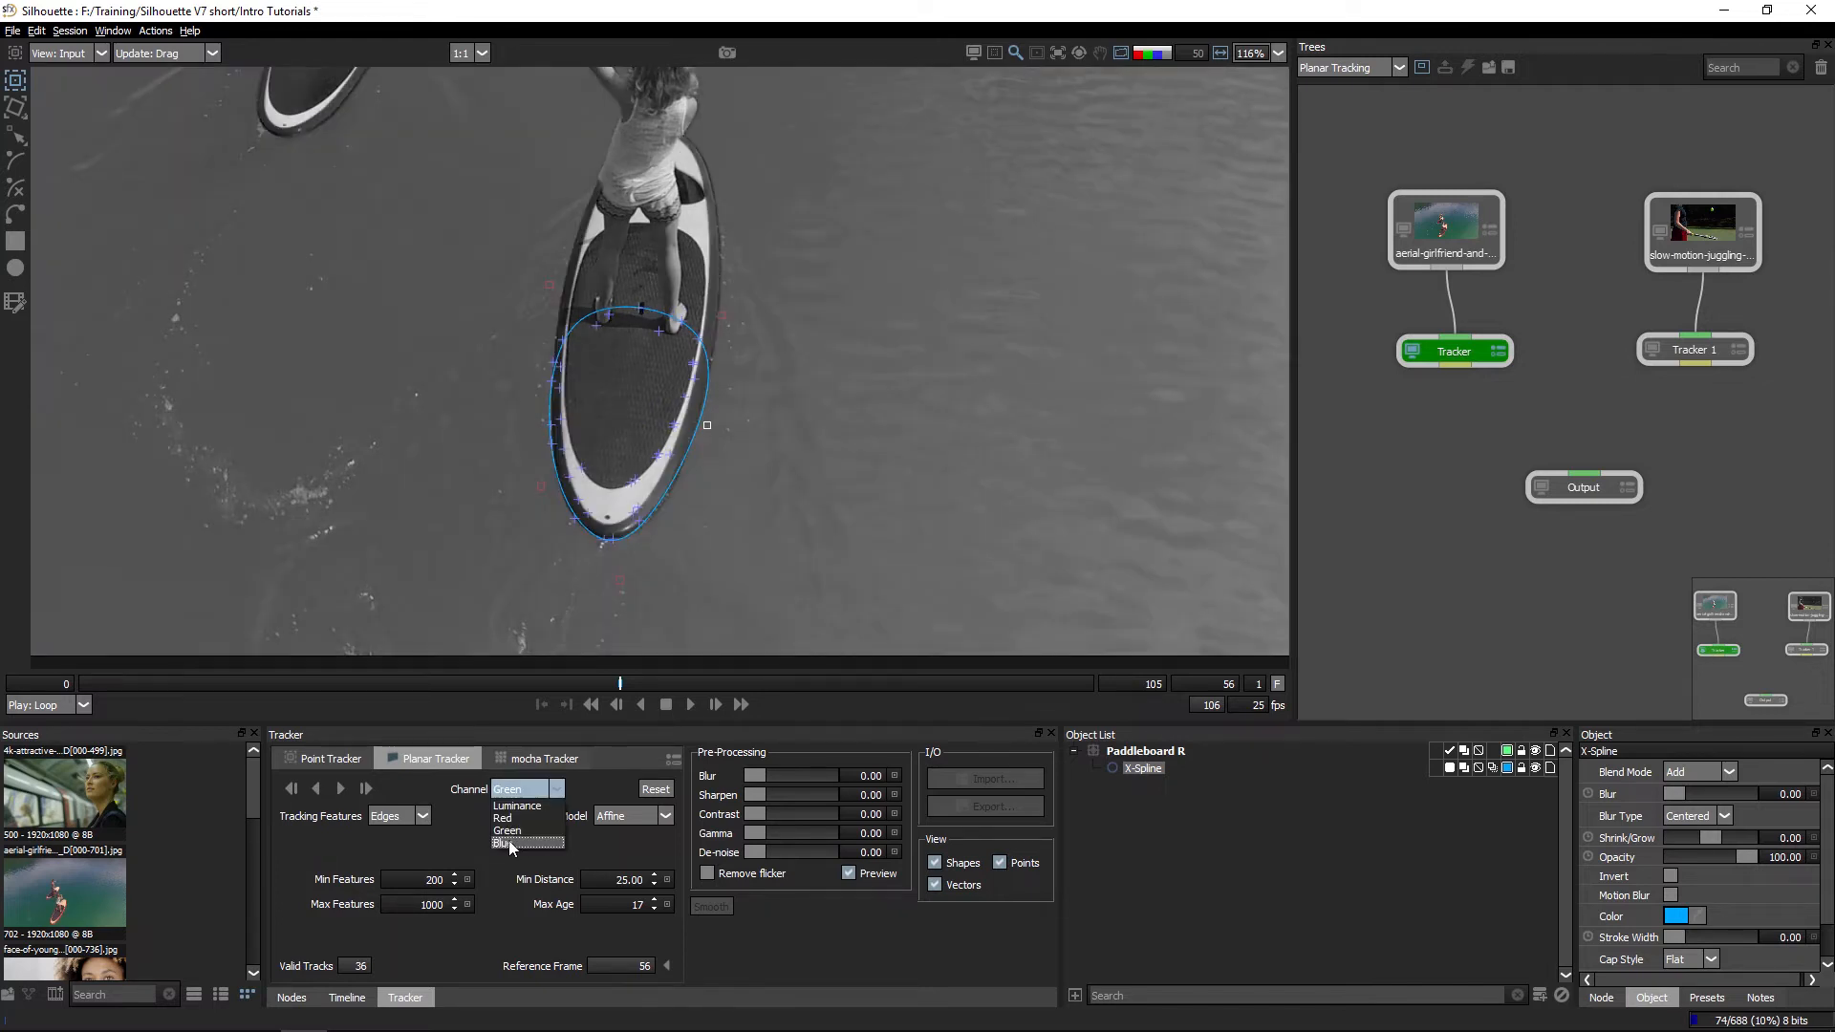
pyautogui.click(516, 830)
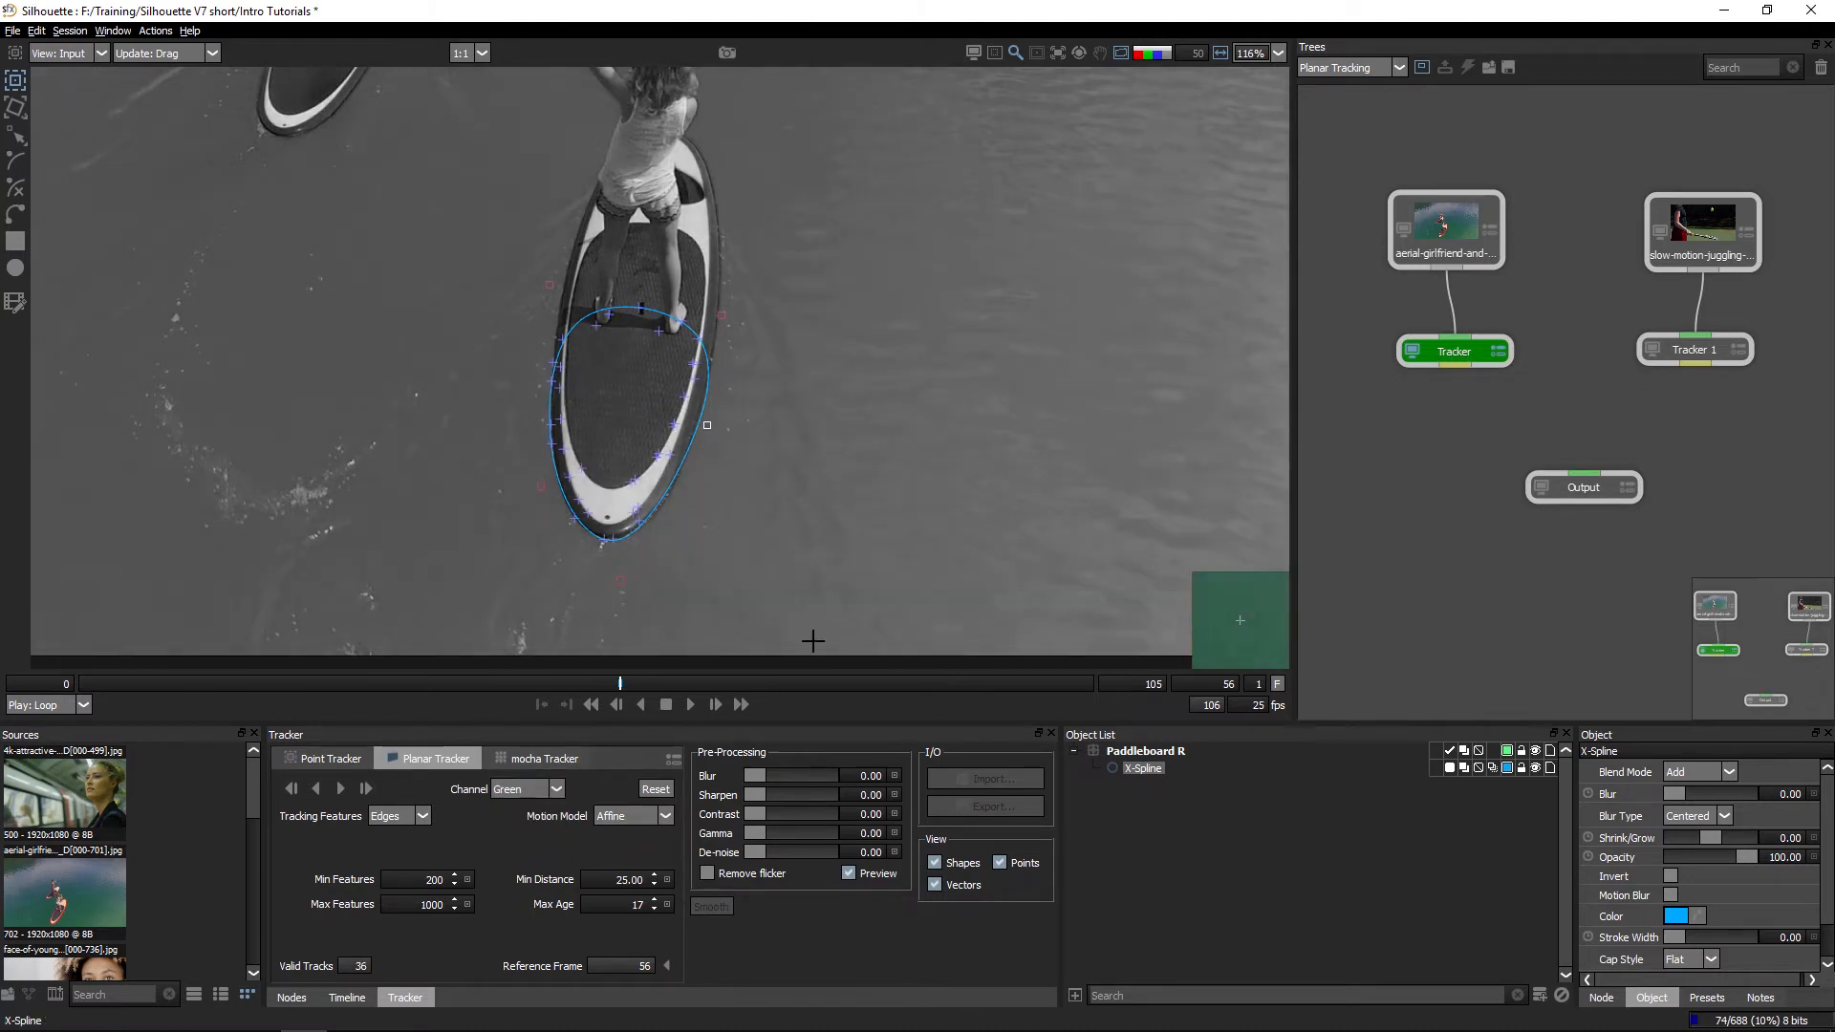
# Set the tracker's pre-processing Blur to about 0.79 and Sharpen to about 27.63
pyautogui.click(765, 780)
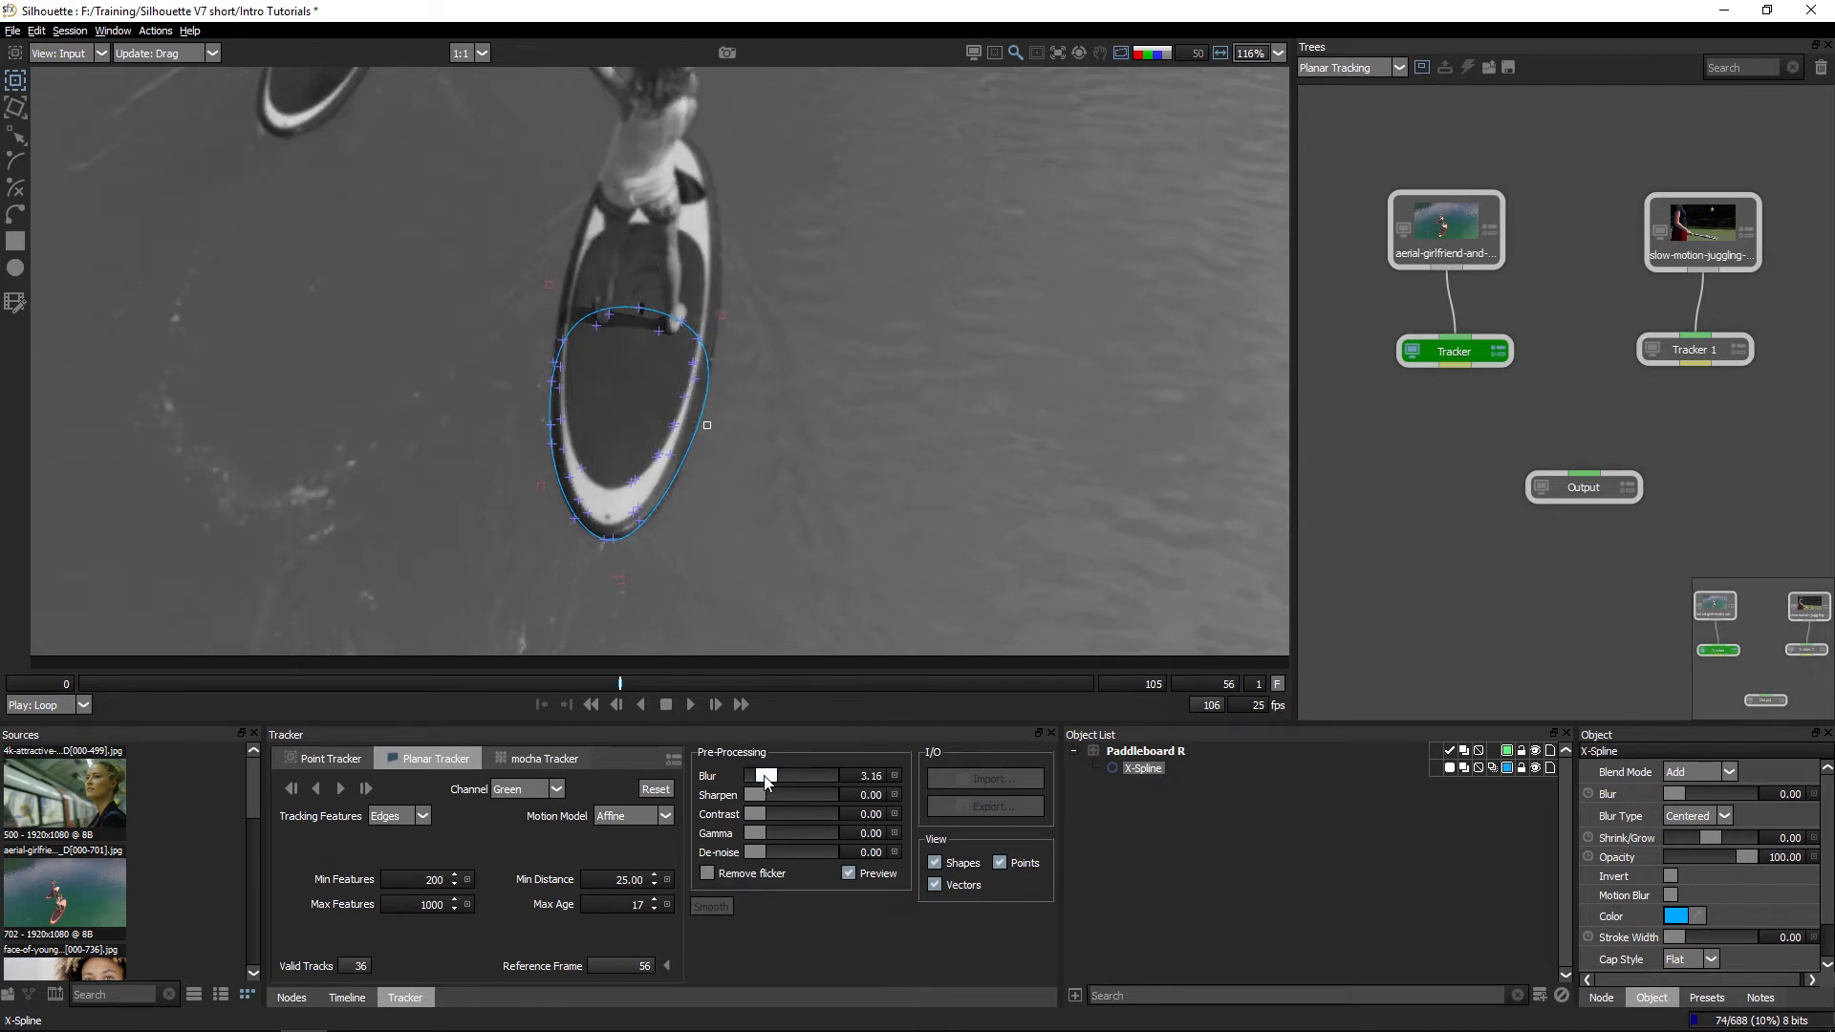
pyautogui.moveTo(761, 780); pyautogui.dragTo(750, 776)
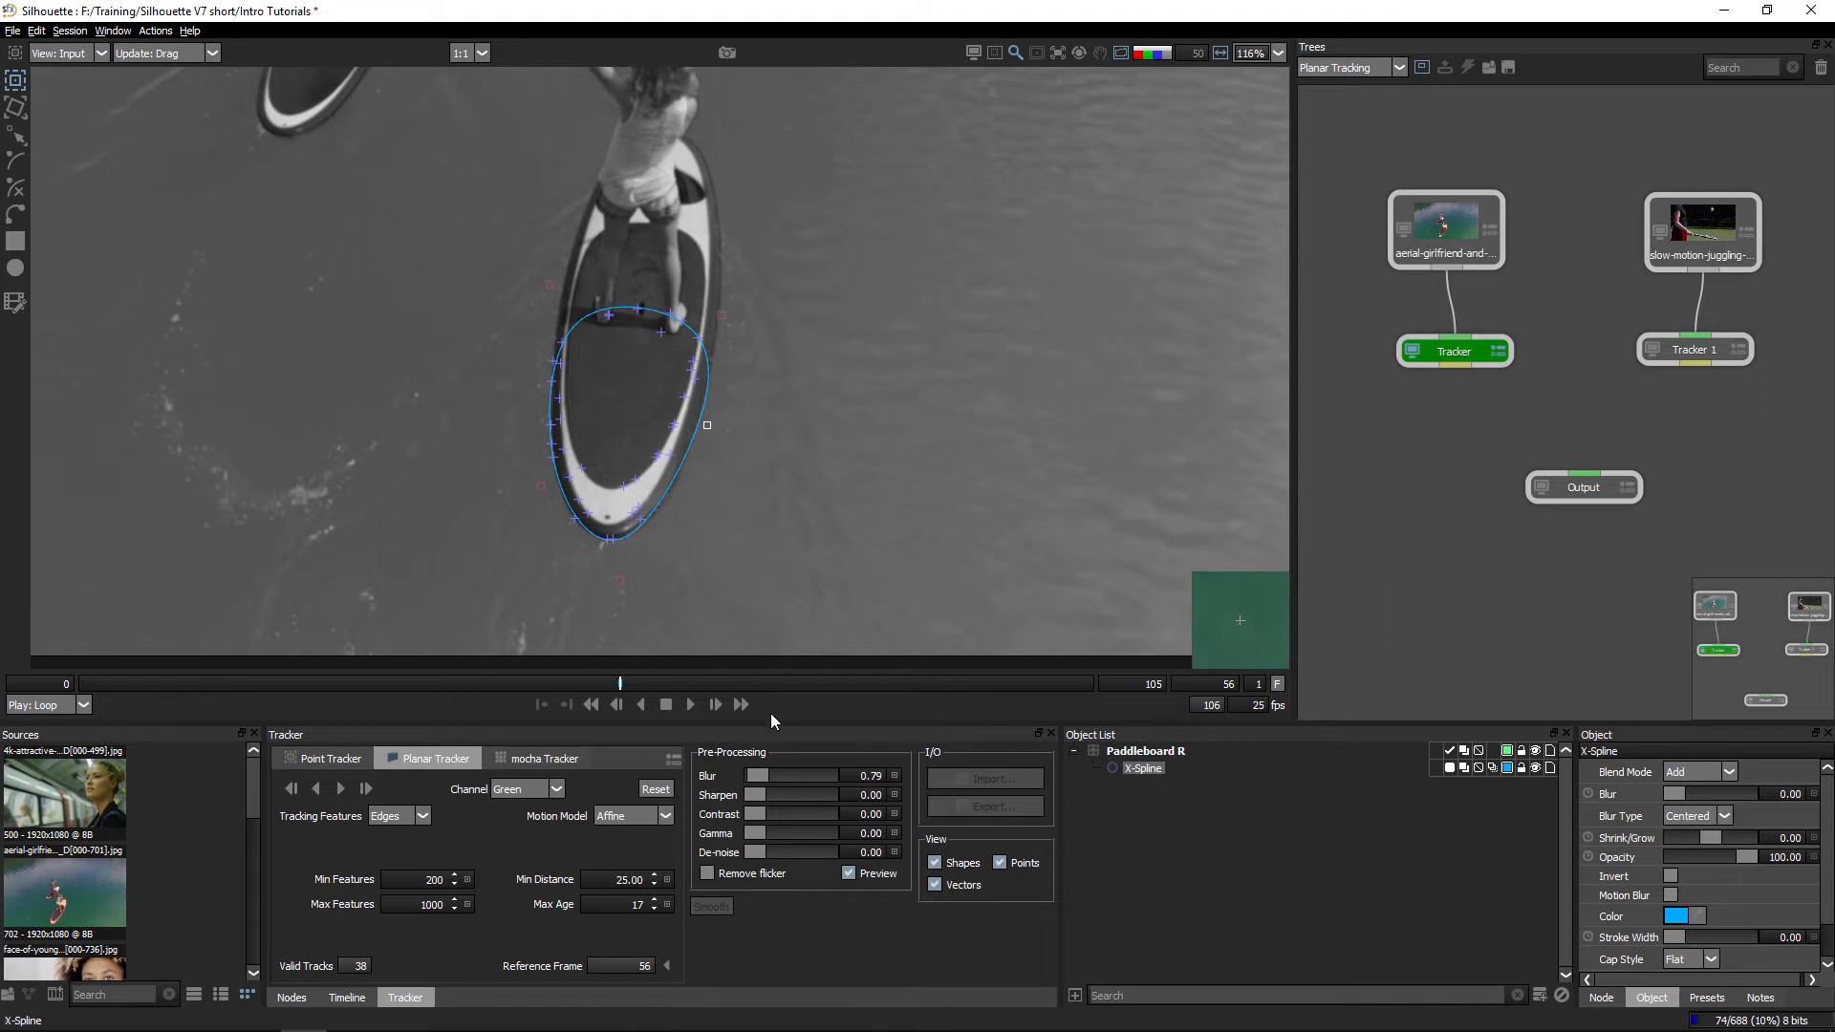
pyautogui.moveTo(758, 797); pyautogui.dragTo(776, 801)
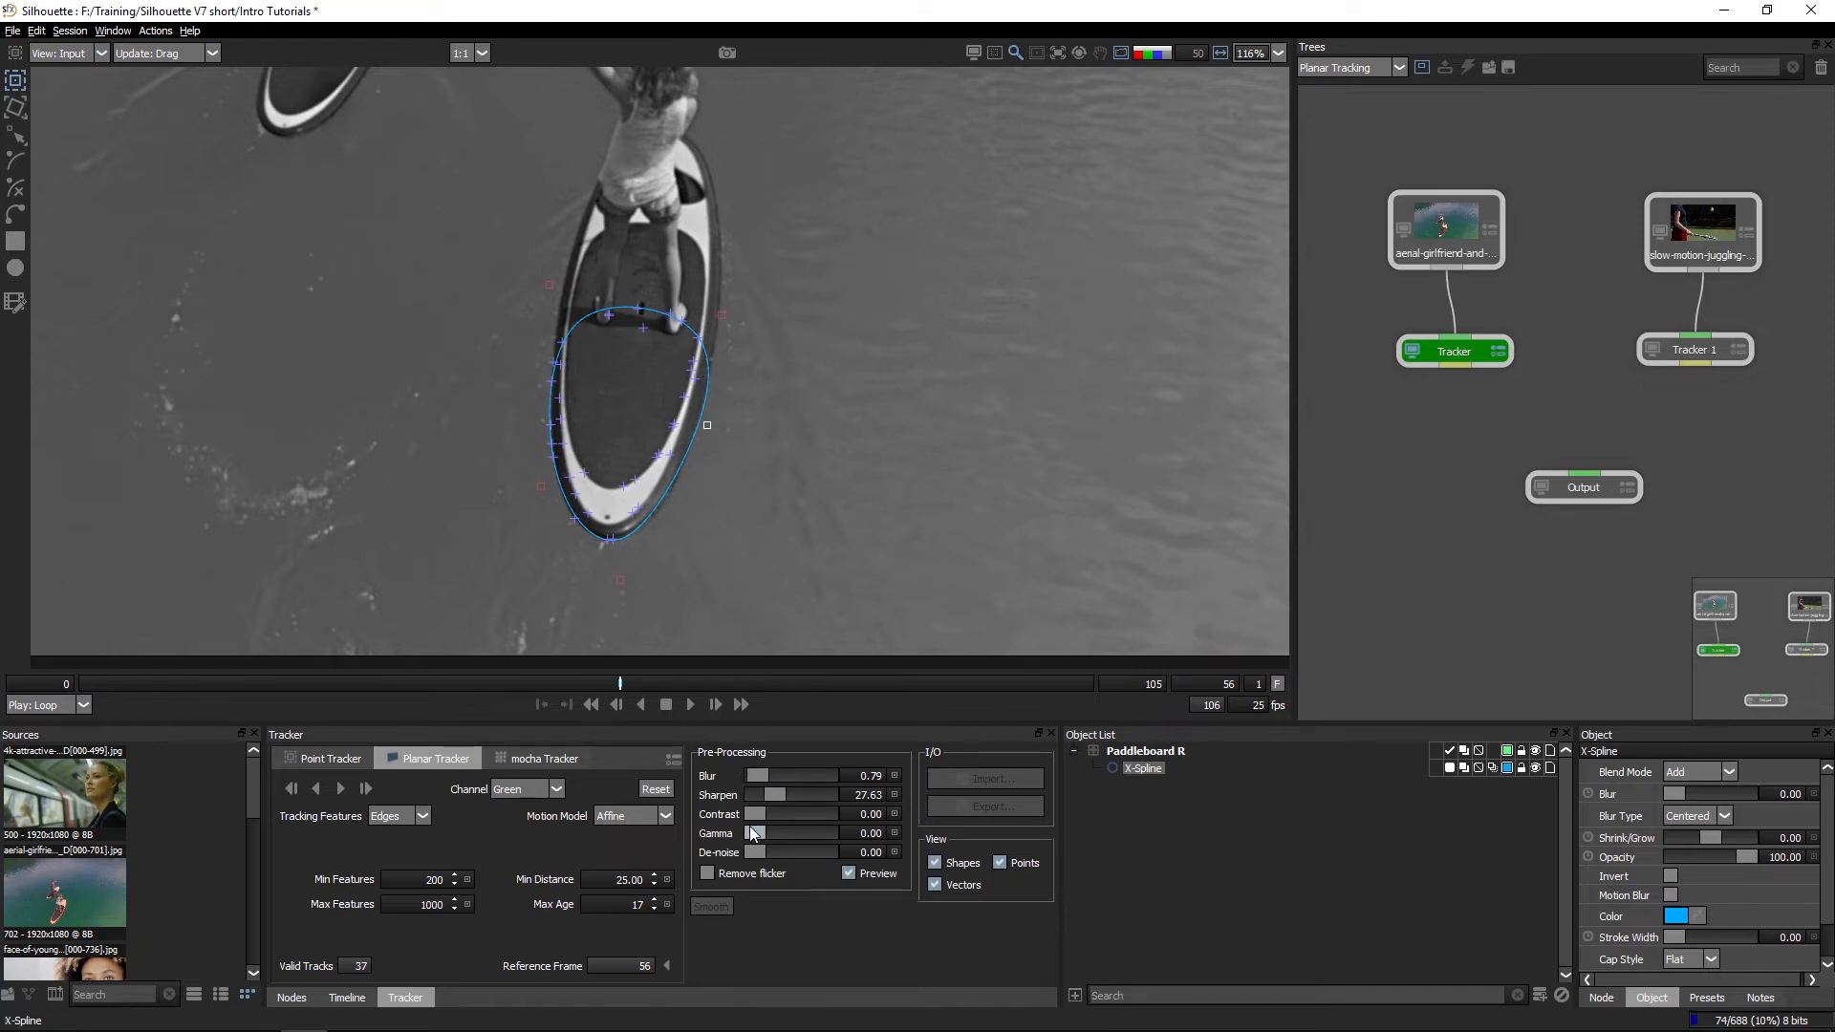
# Set the tracker's pre-processing Contrast to about 14.47, turn off the preview and set Min Distance to 3
pyautogui.moveTo(754, 817); pyautogui.dragTo(765, 819)
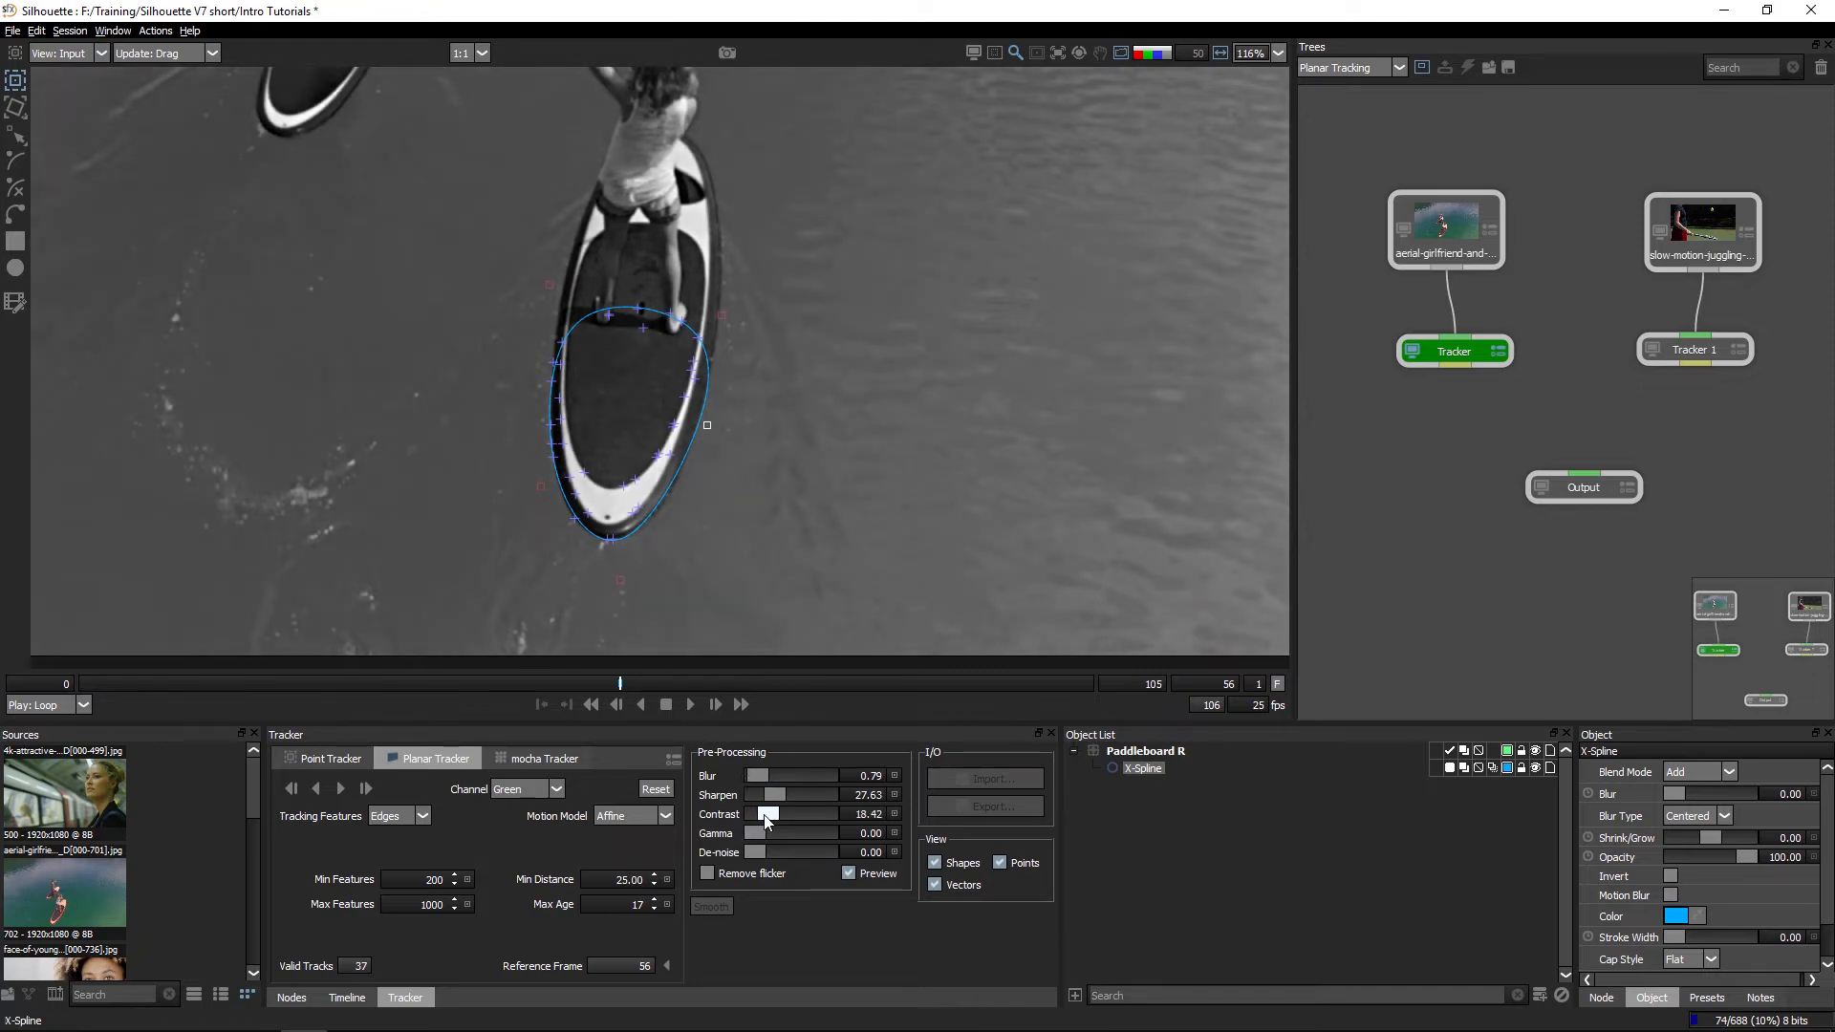
pyautogui.click(848, 873)
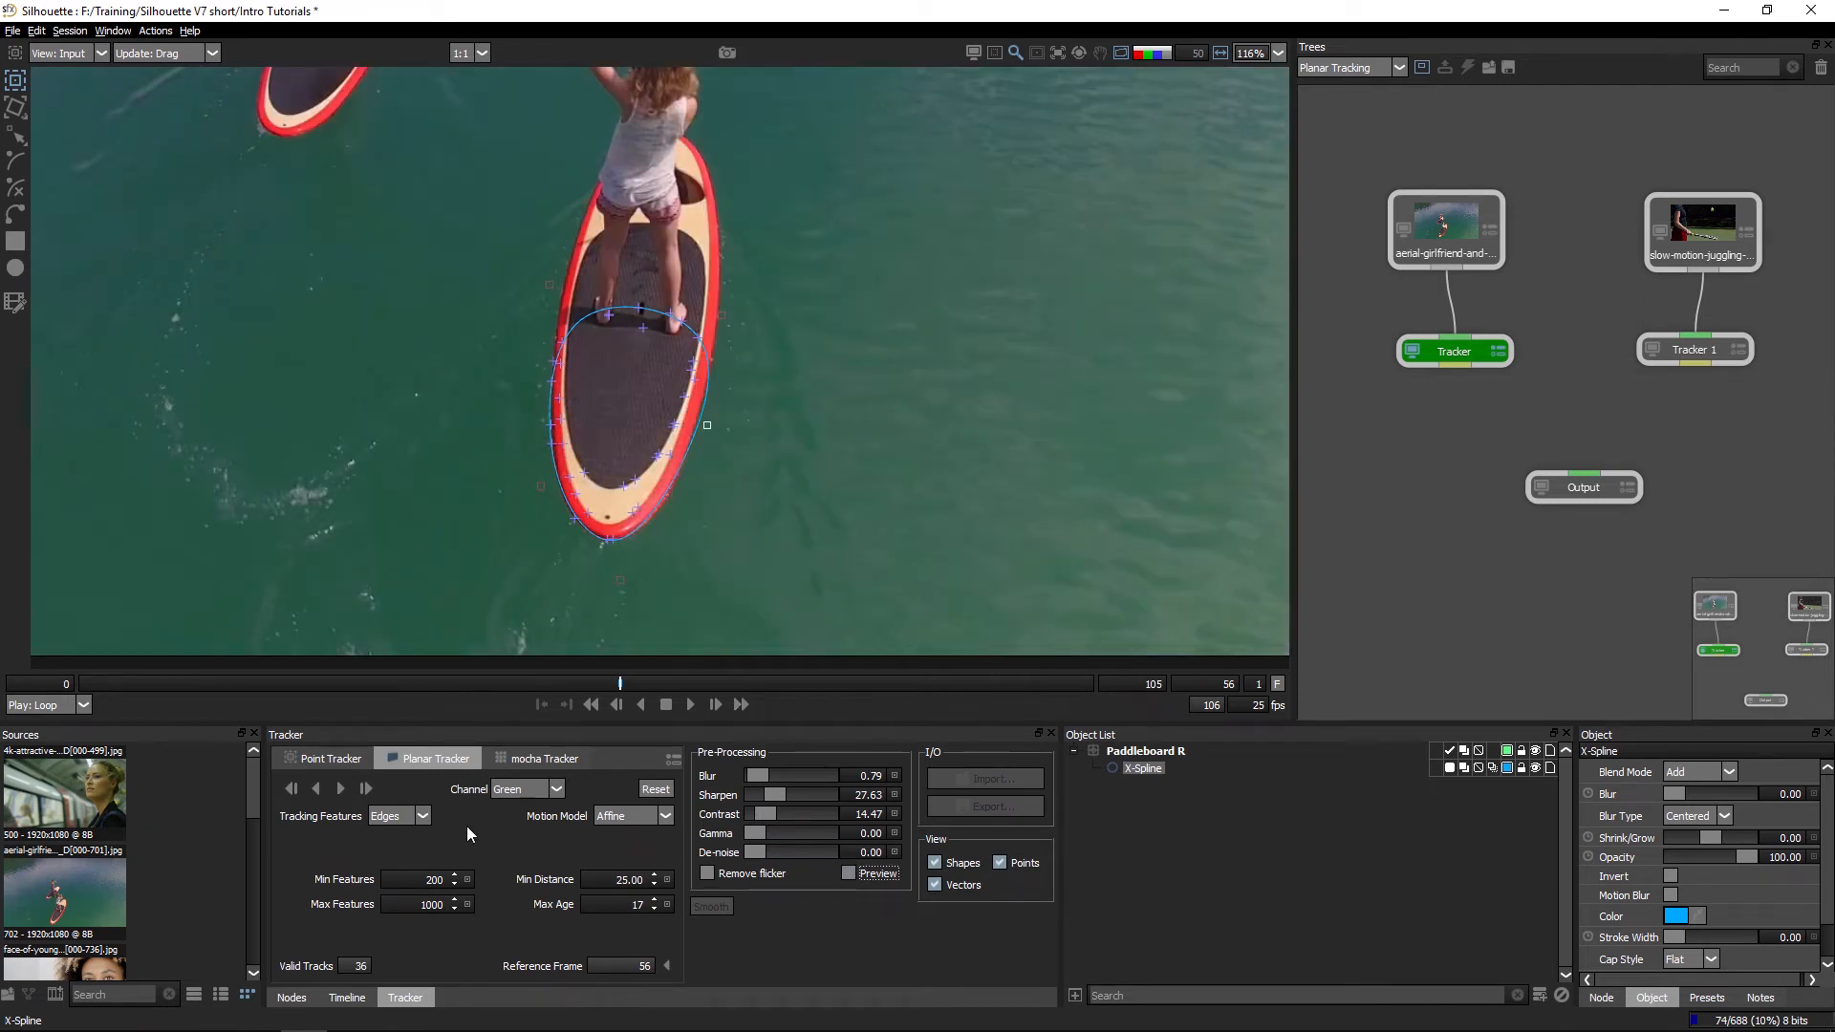
pyautogui.click(667, 880)
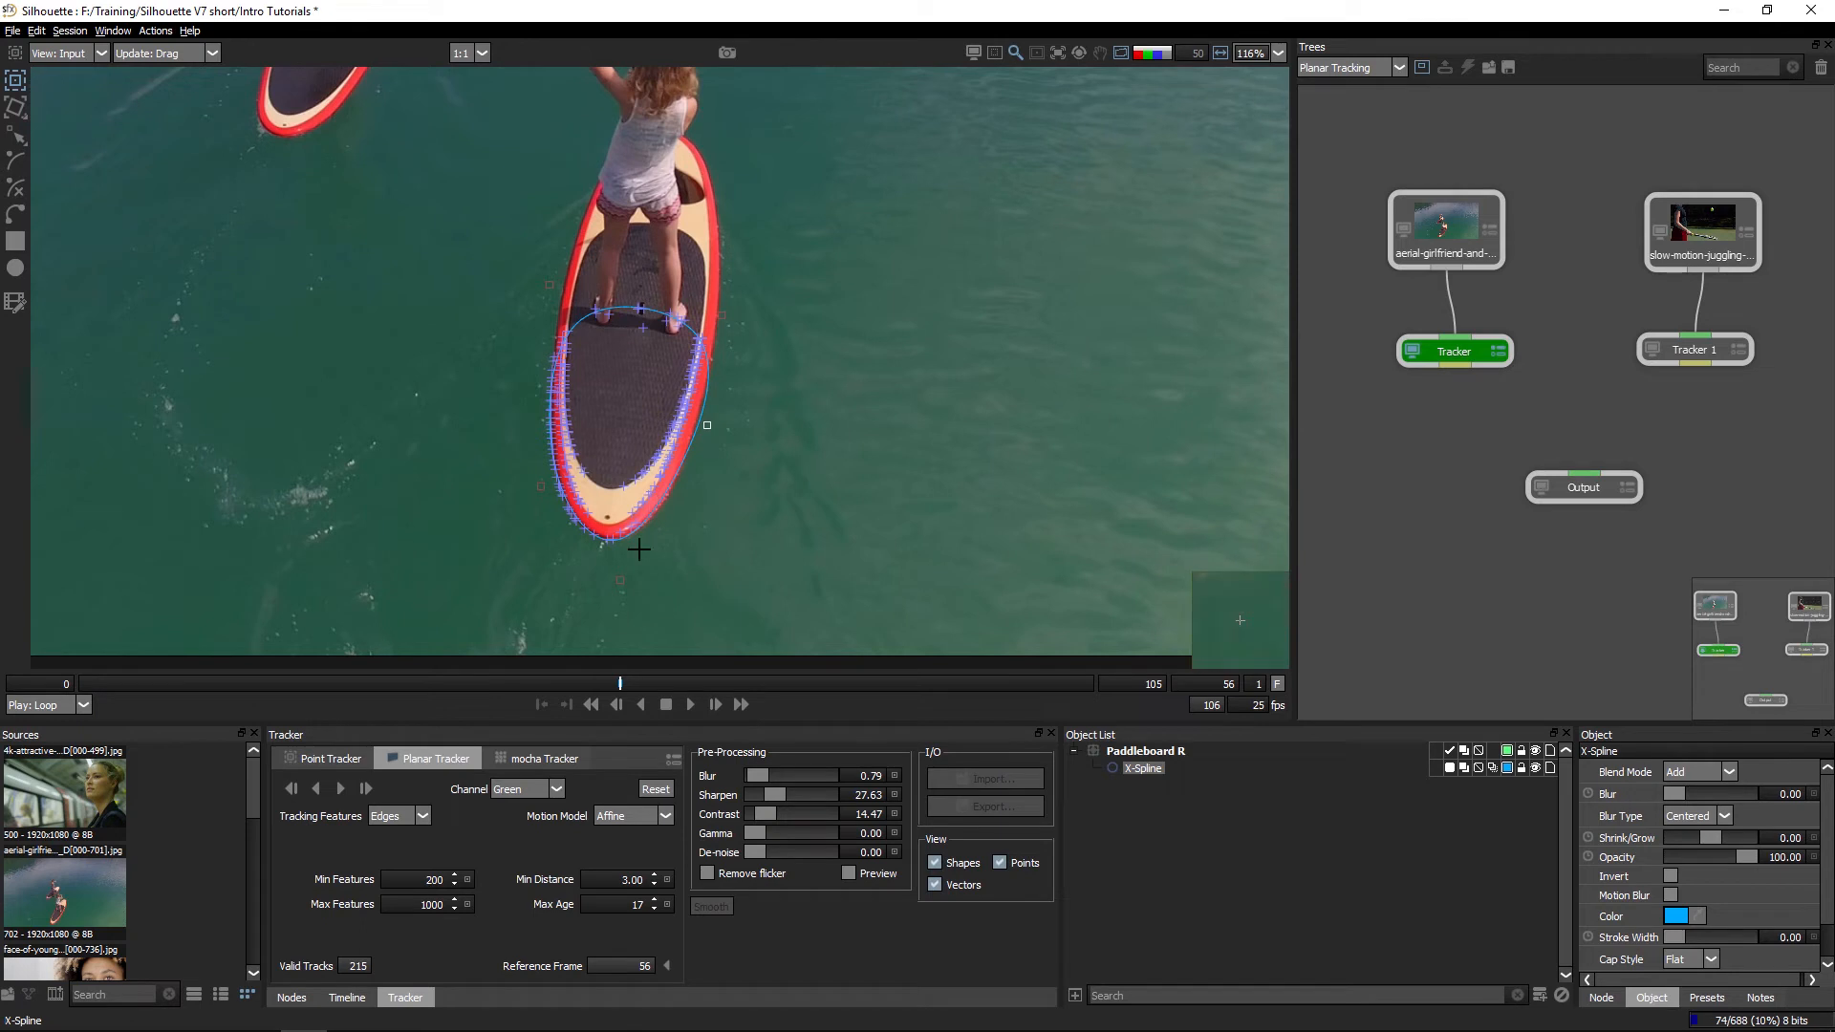
# Track the paddleboard spline forward from frame 56 to the clip's end, and backward from frame 56 to the start
pyautogui.click(340, 790)
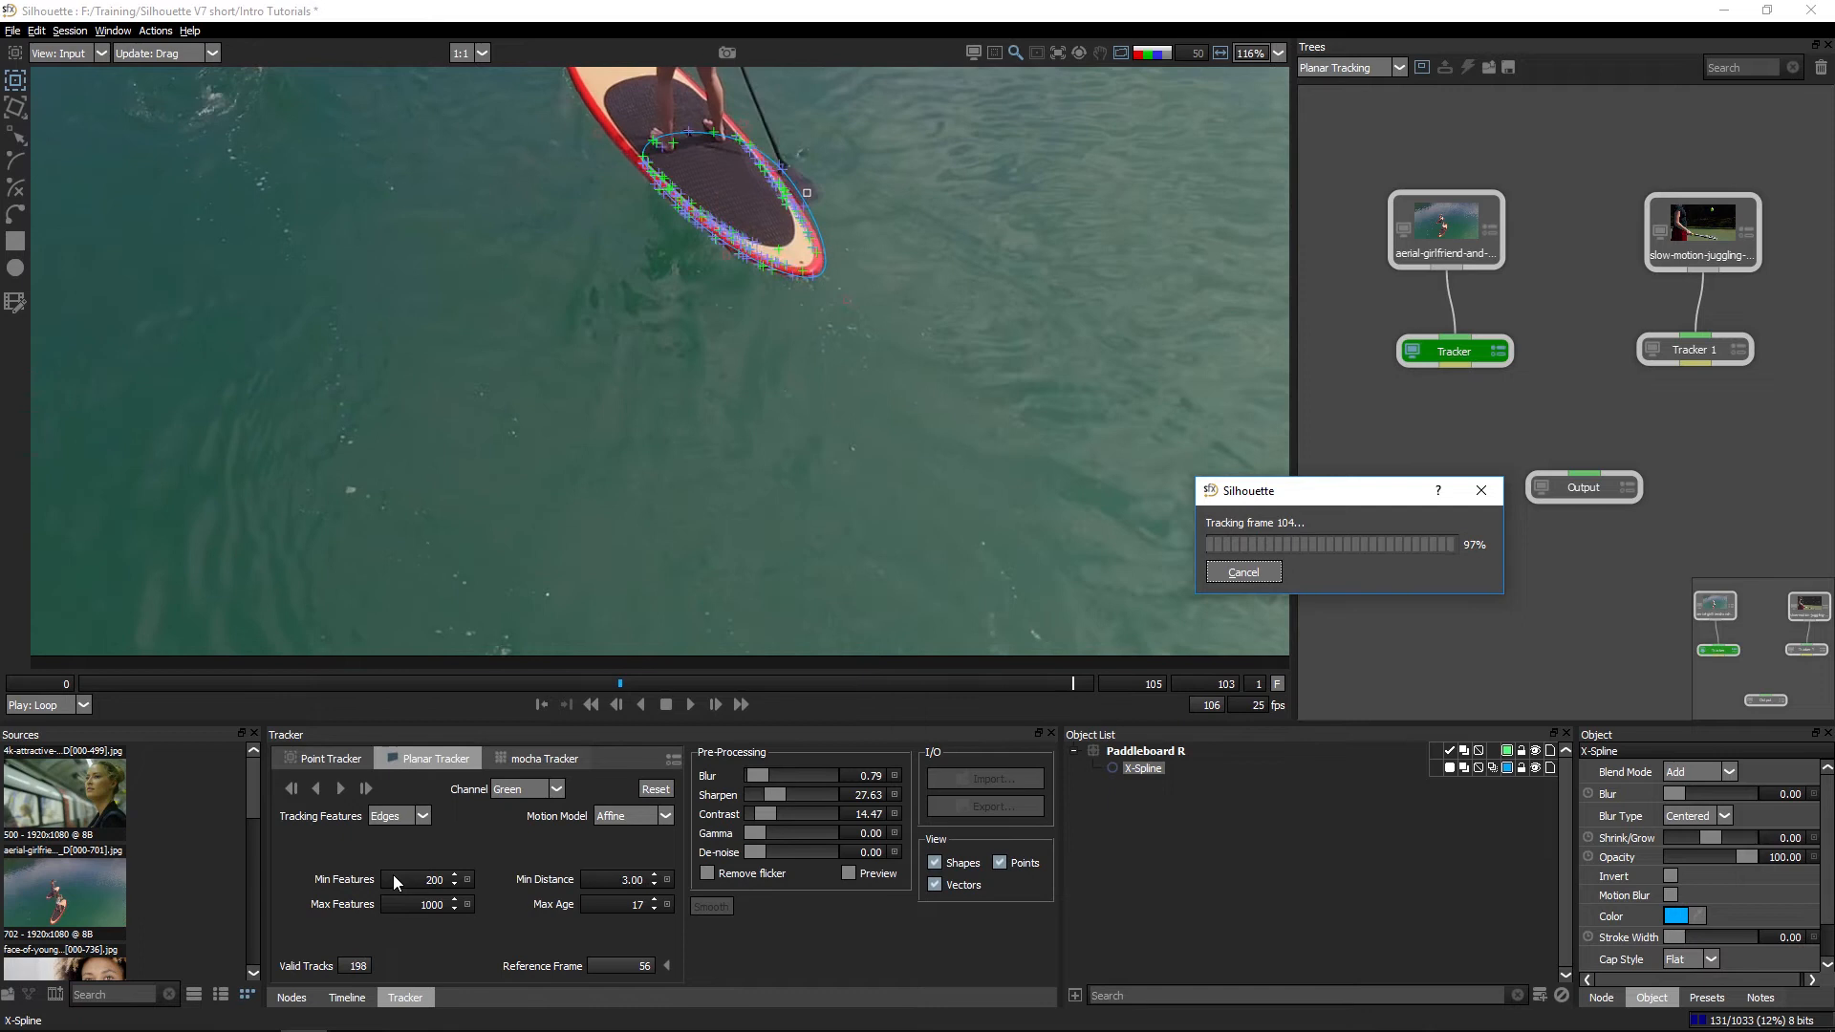
pyautogui.moveTo(1042, 686); pyautogui.dragTo(620, 683)
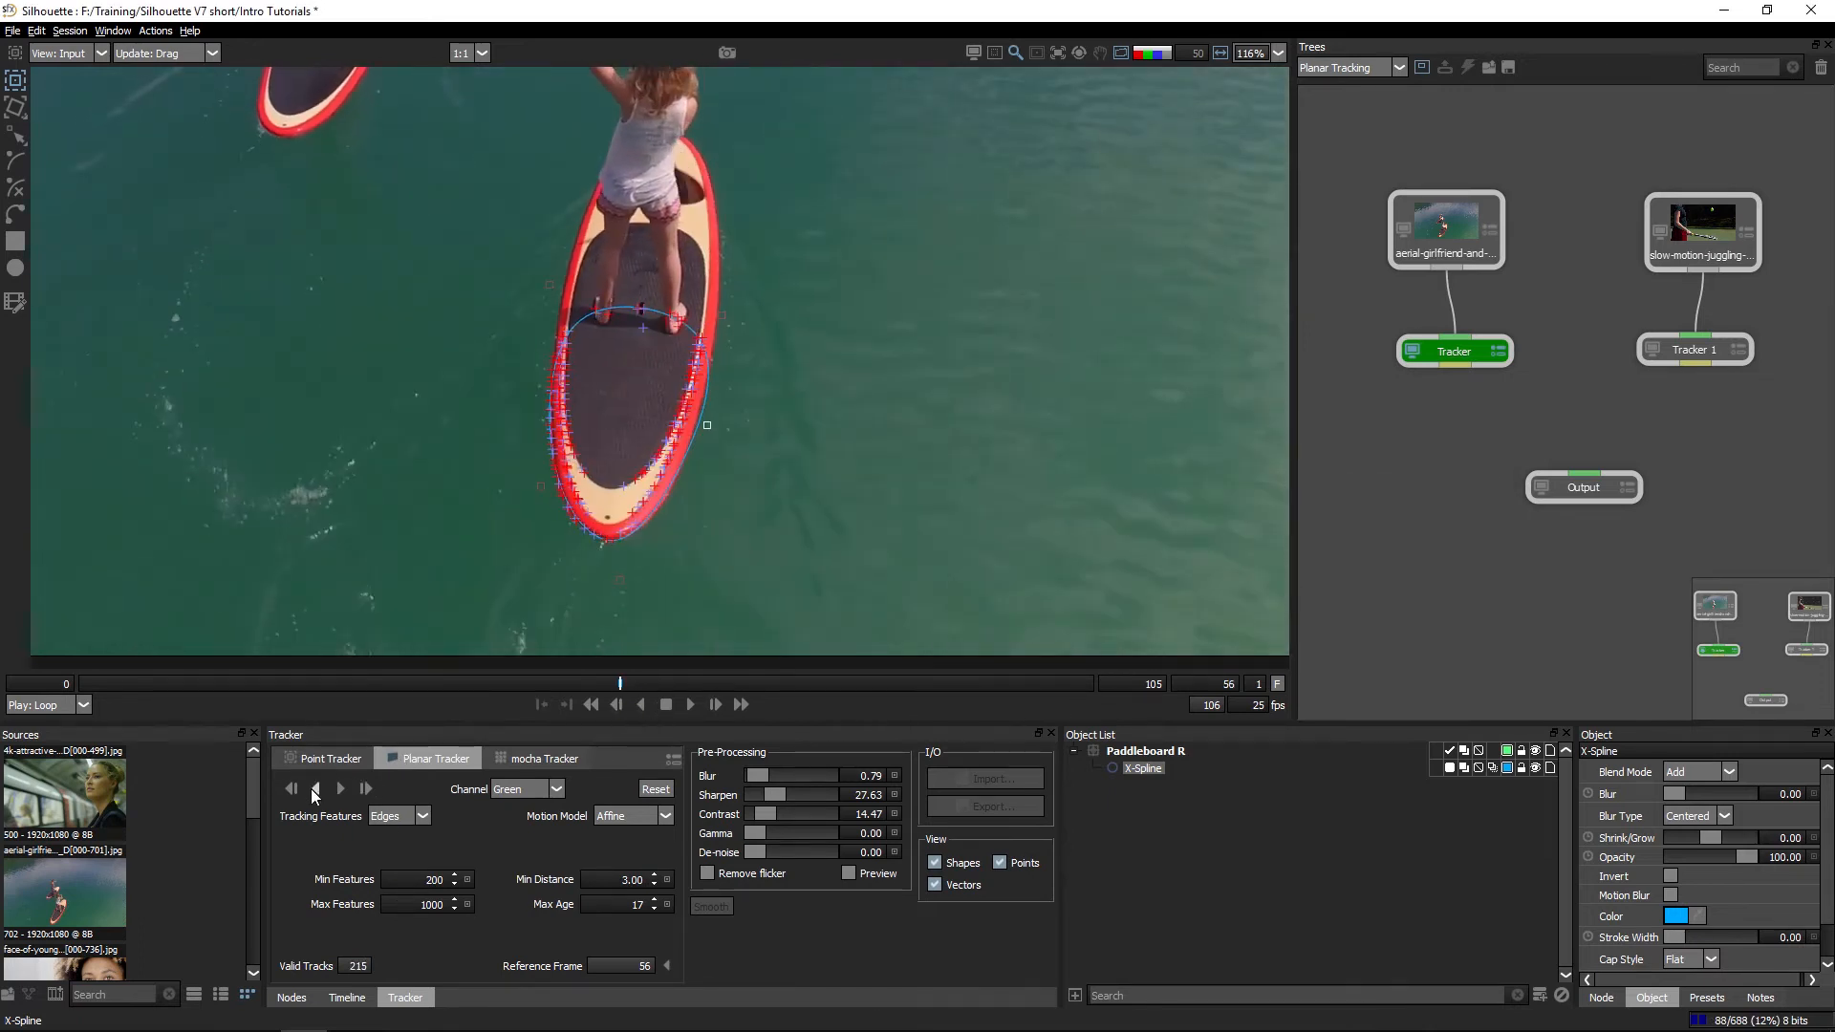
pyautogui.click(316, 788)
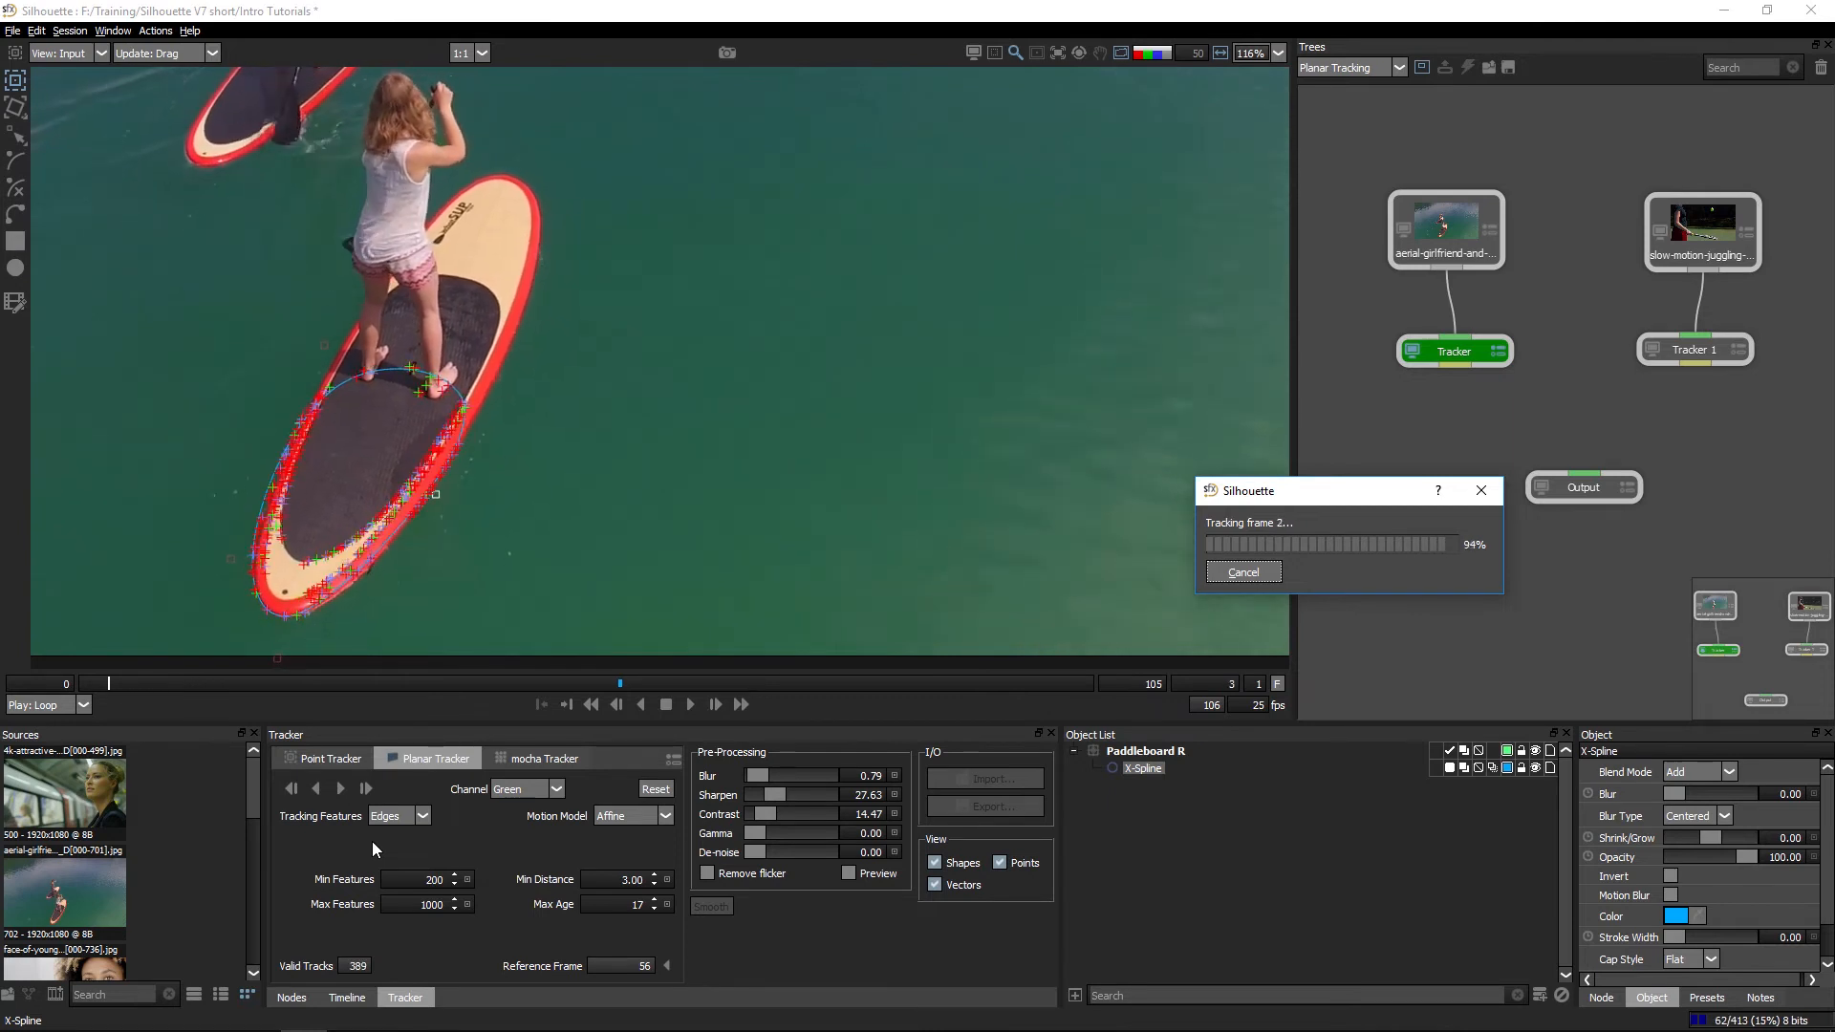
# Play back the track on the Paddleboard R layer and try out the Smooth adjustment on it
pyautogui.click(1117, 749)
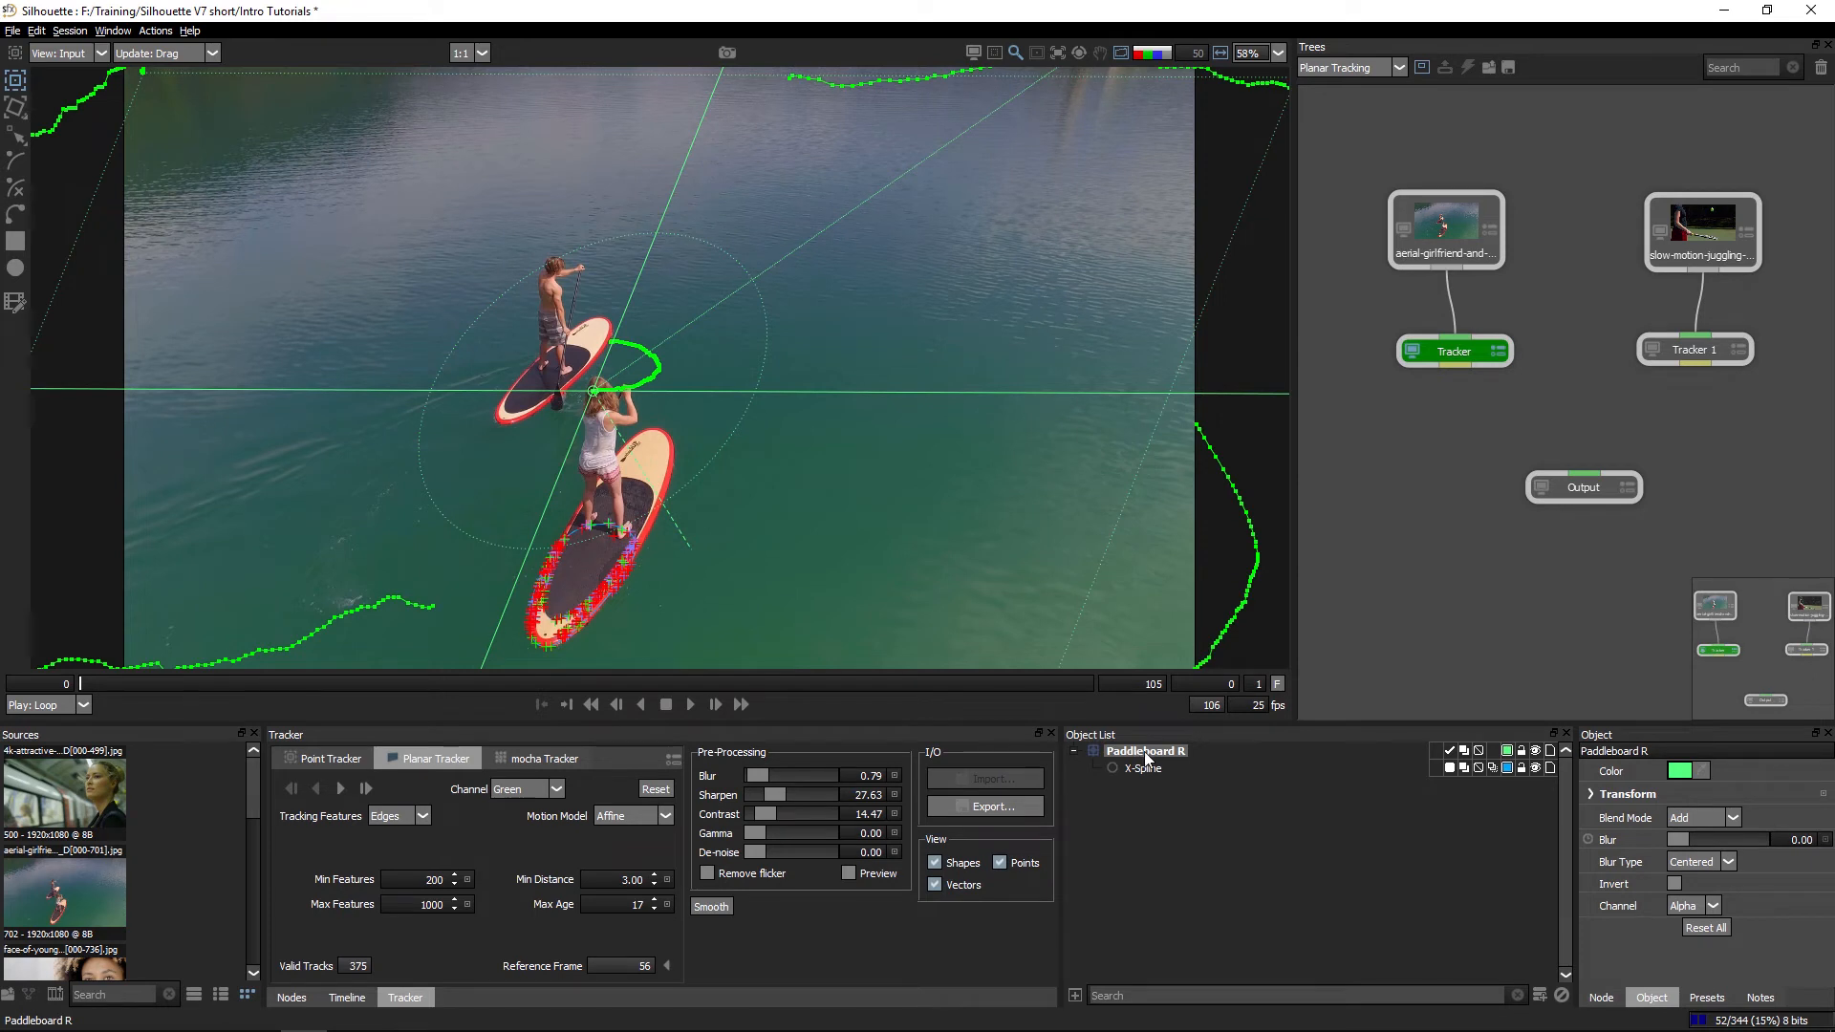
pyautogui.moveTo(86, 684); pyautogui.dragTo(684, 707)
pyautogui.click(689, 704)
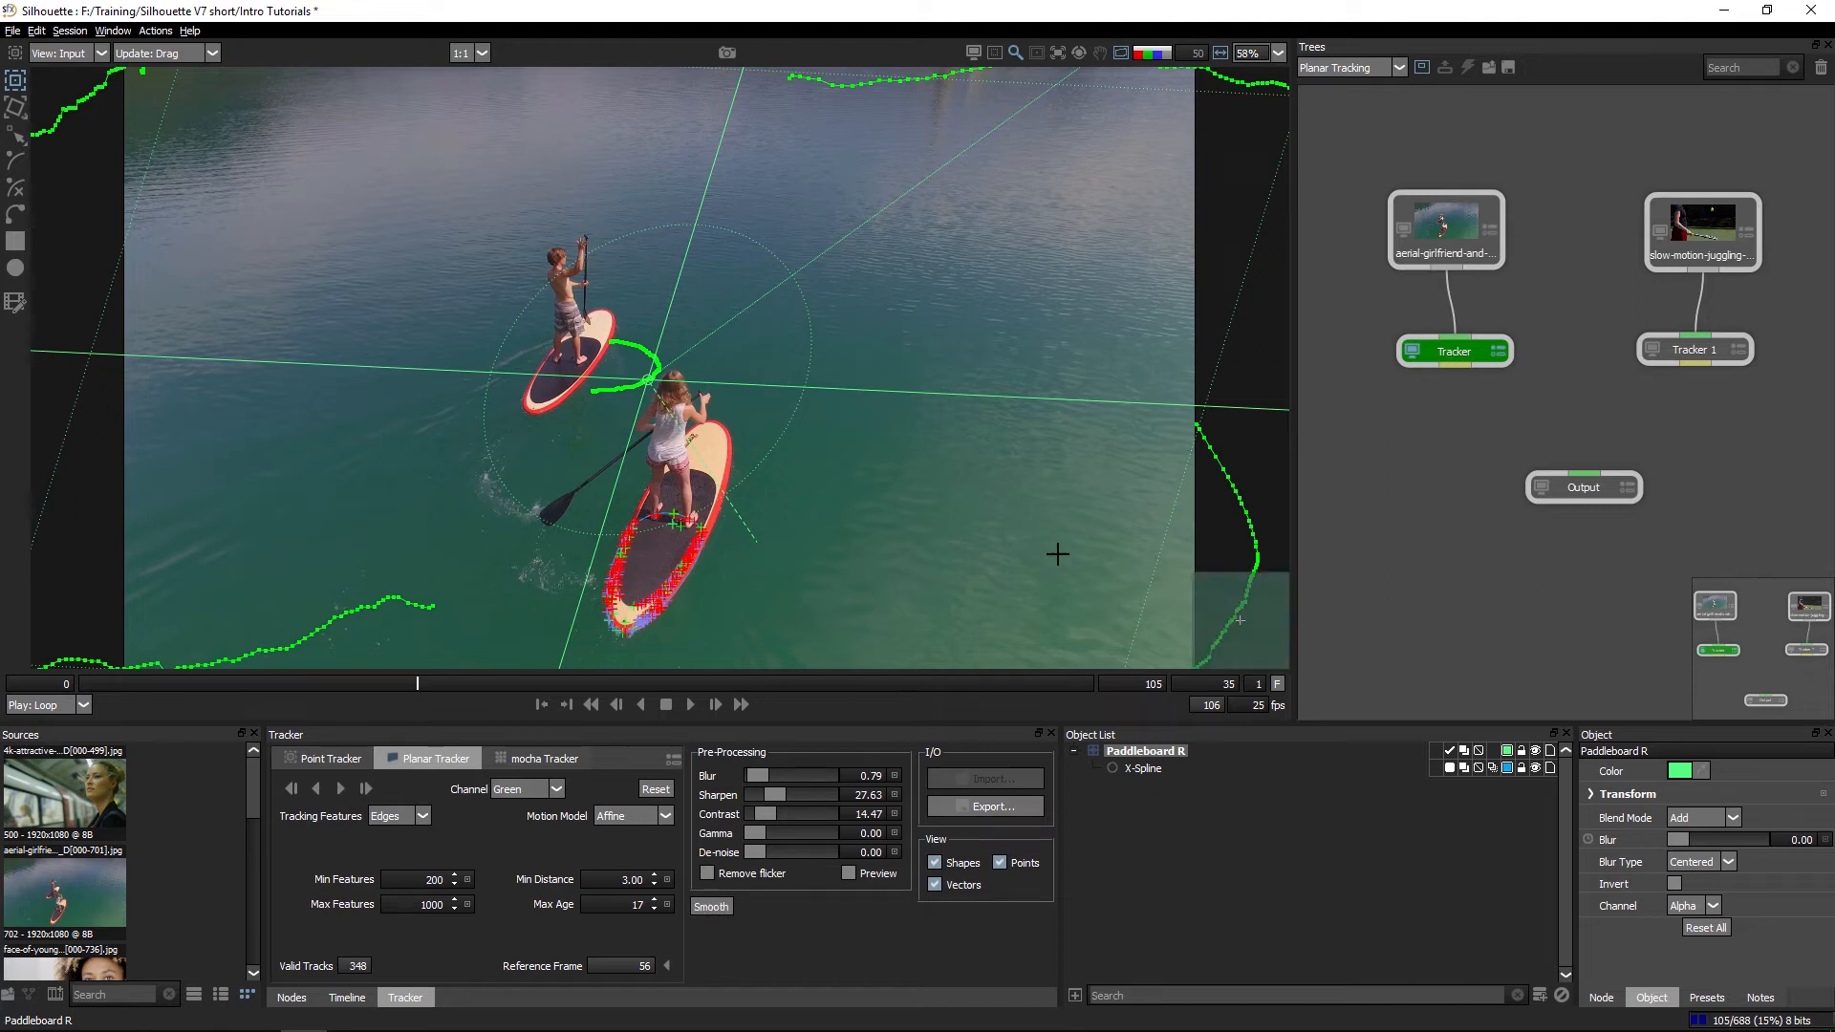
pyautogui.click(709, 907)
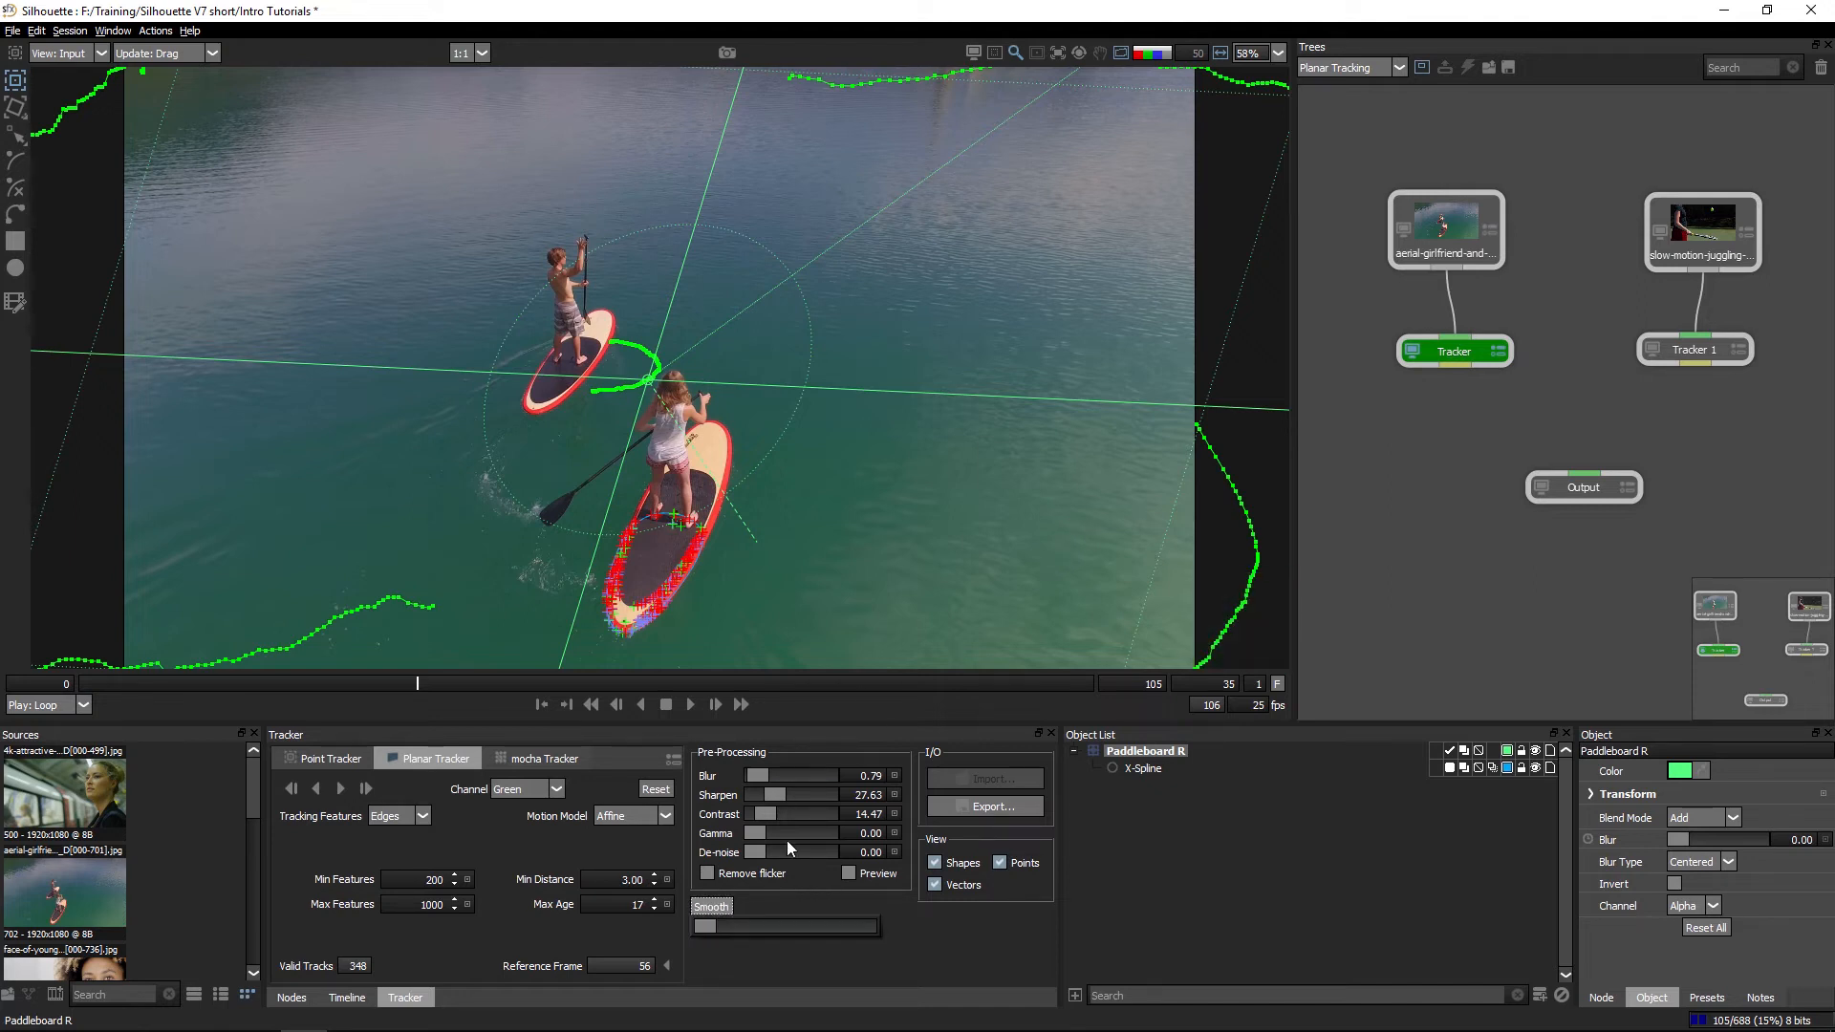
pyautogui.moveTo(795, 932); pyautogui.dragTo(717, 941)
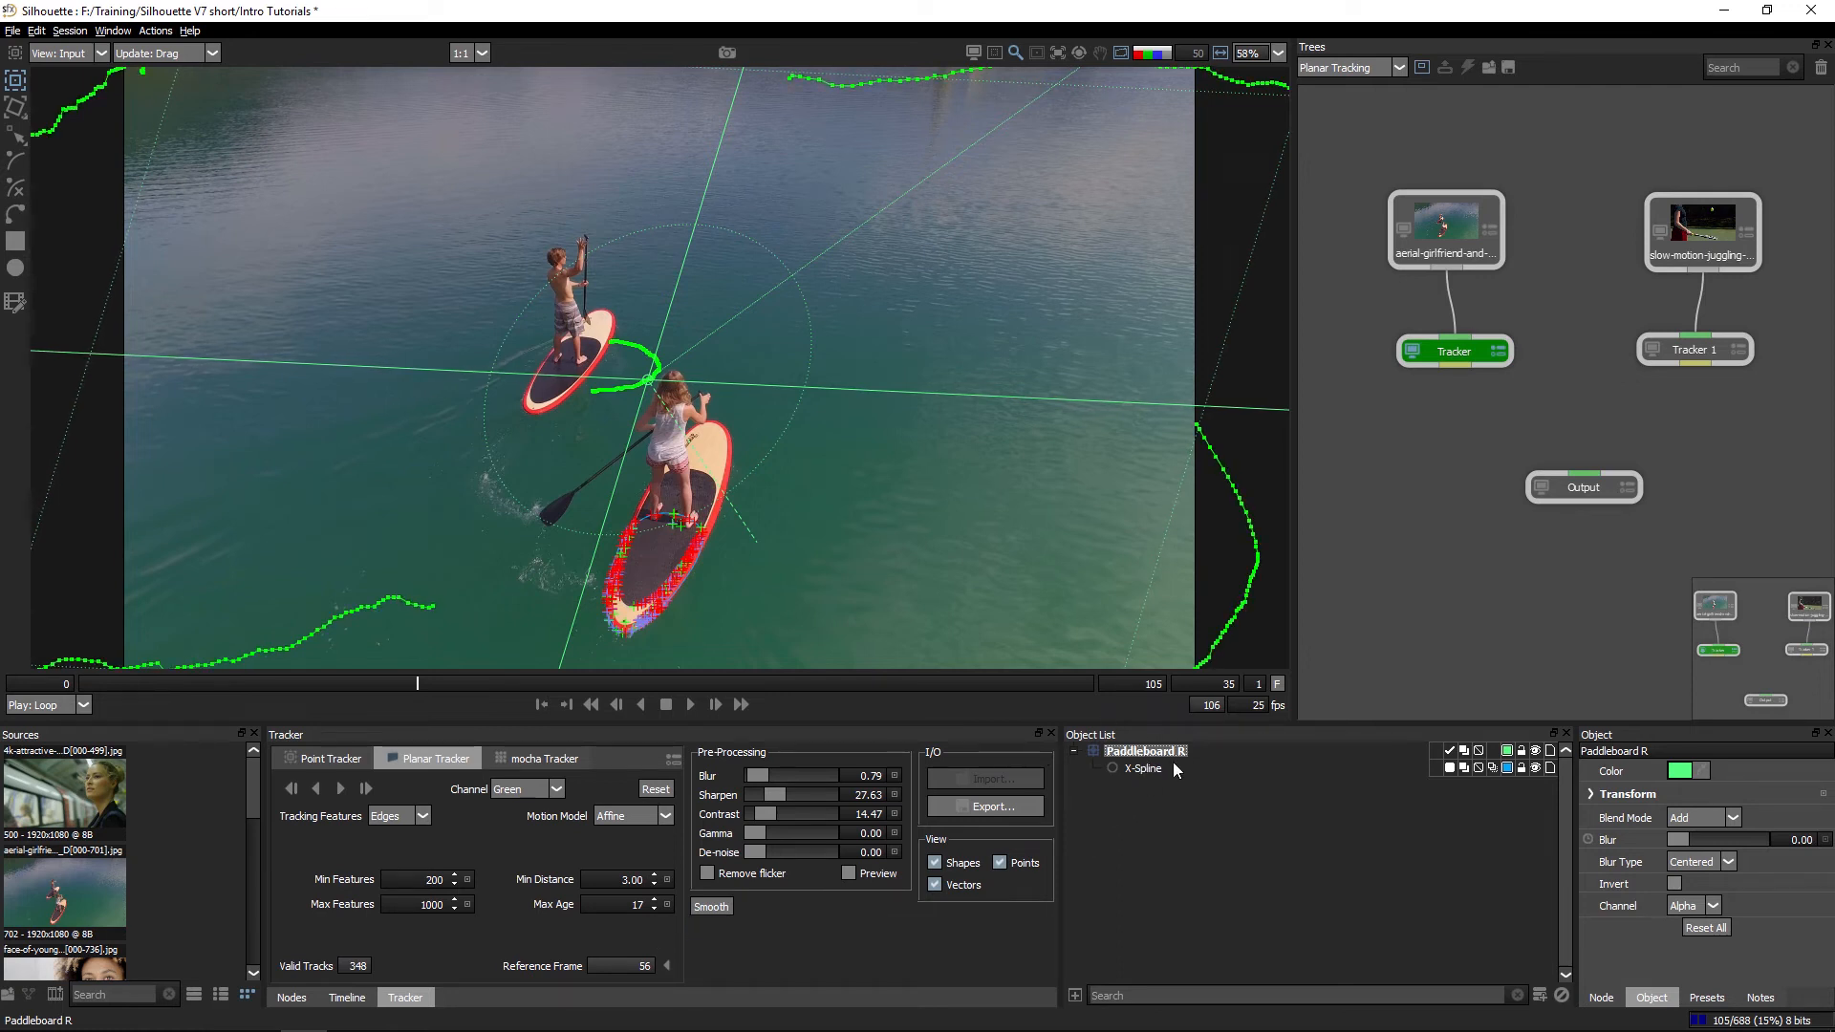
# Duplicate the Paddleboard R layer and rename the copy Paddleboard R smooth
pyautogui.click(36, 30)
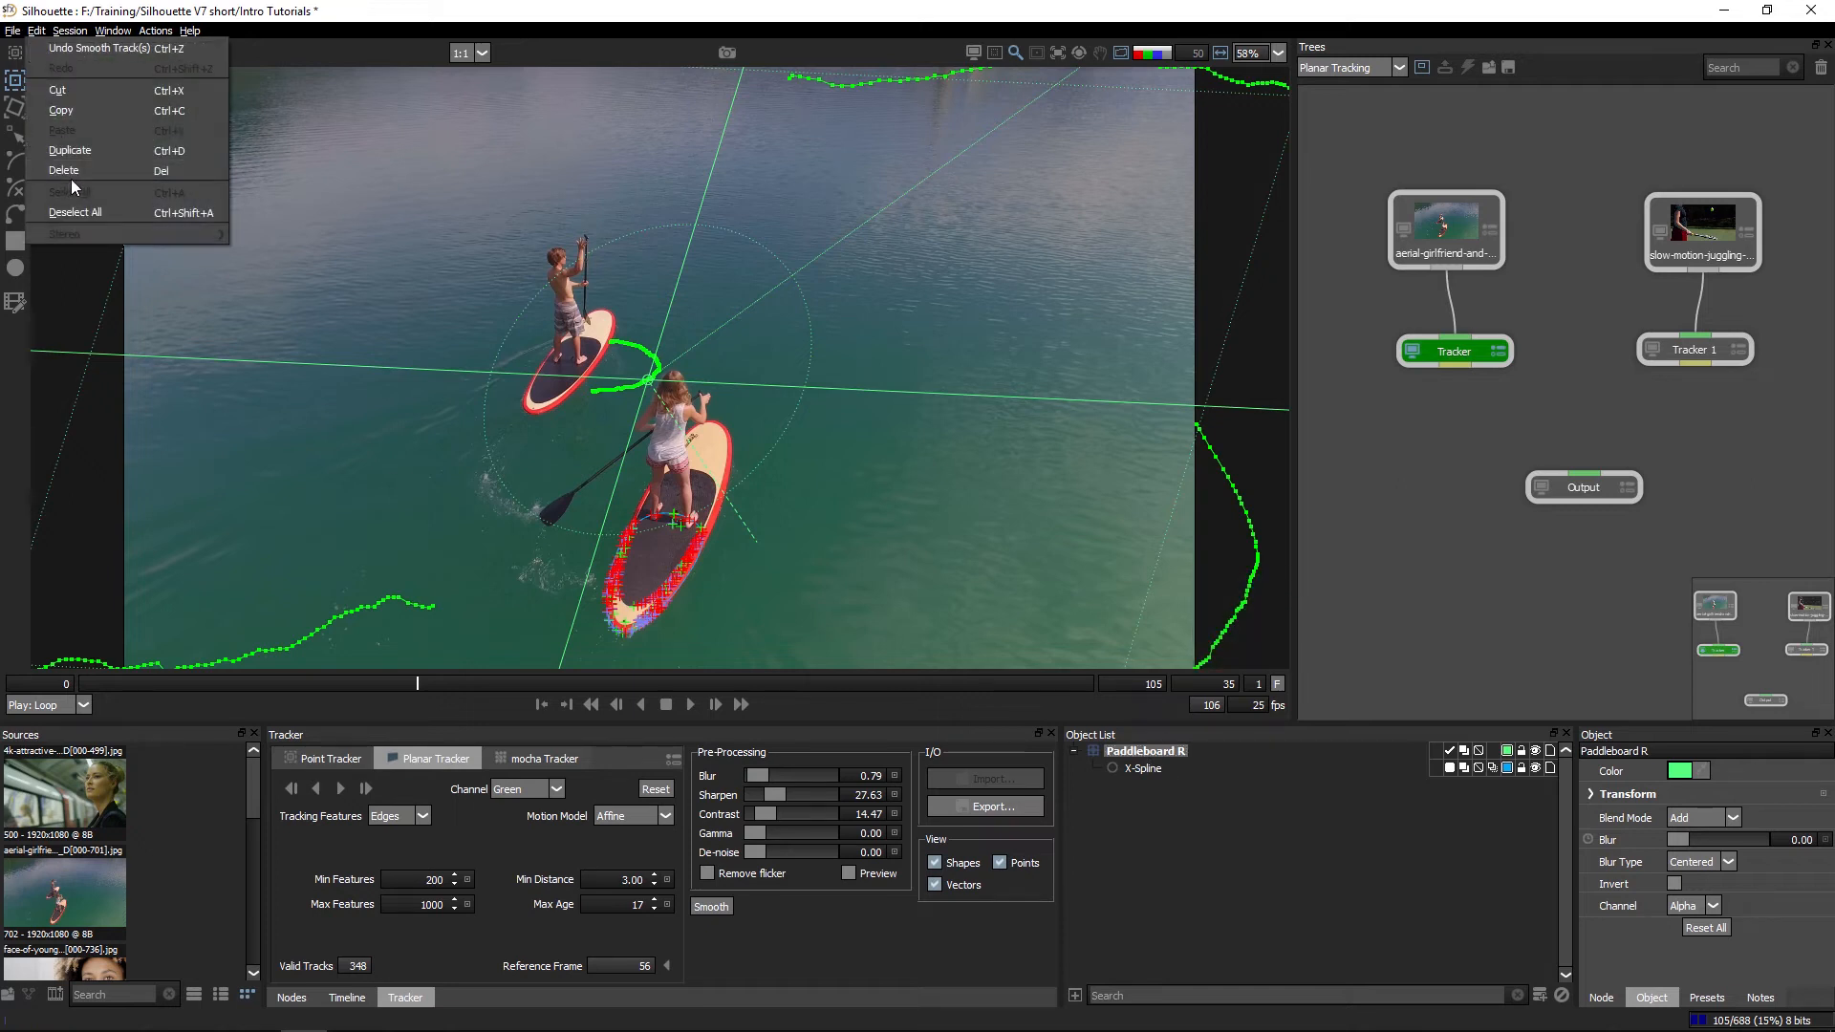
pyautogui.click(70, 150)
pyautogui.click(1159, 845)
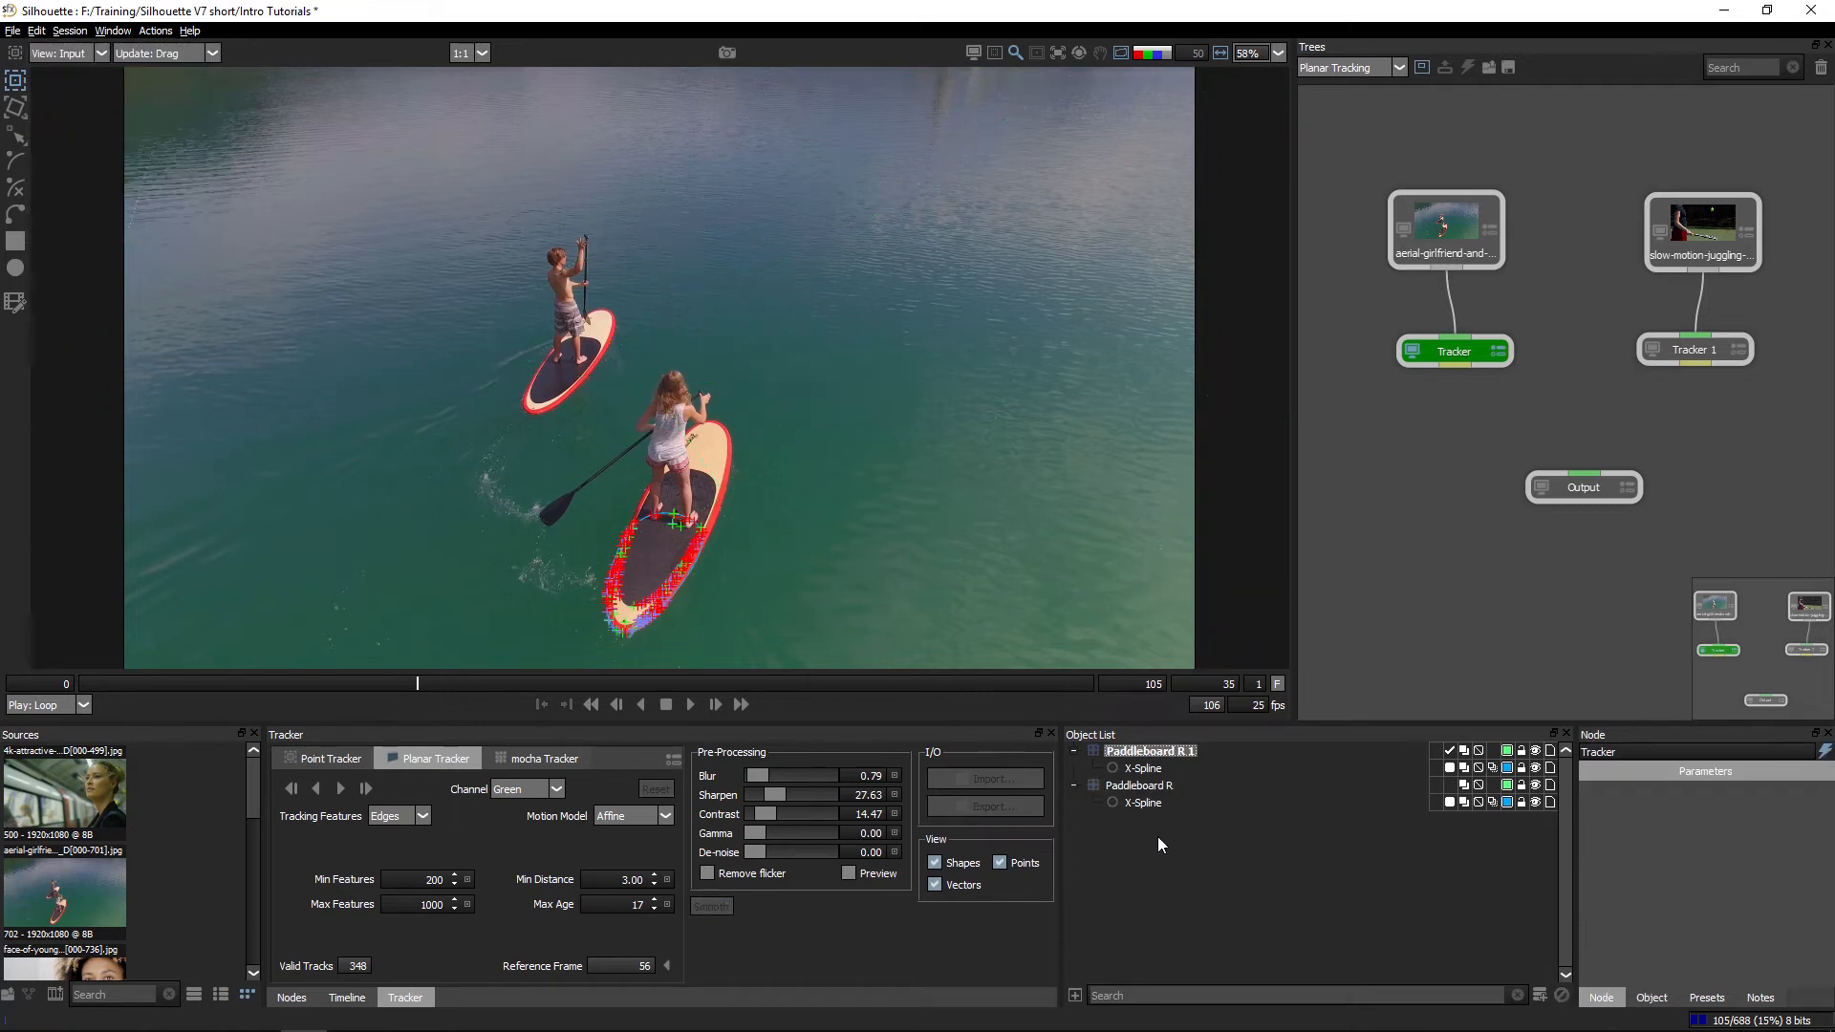
pyautogui.moveTo(1173, 754); pyautogui.dragTo(1208, 755)
pyautogui.write('smooth')
pyautogui.press('Return')
# Smooth the track of the Paddleboard R smooth layer and play the clip from frame 0 to check it
pyautogui.click(1092, 753)
pyautogui.click(711, 908)
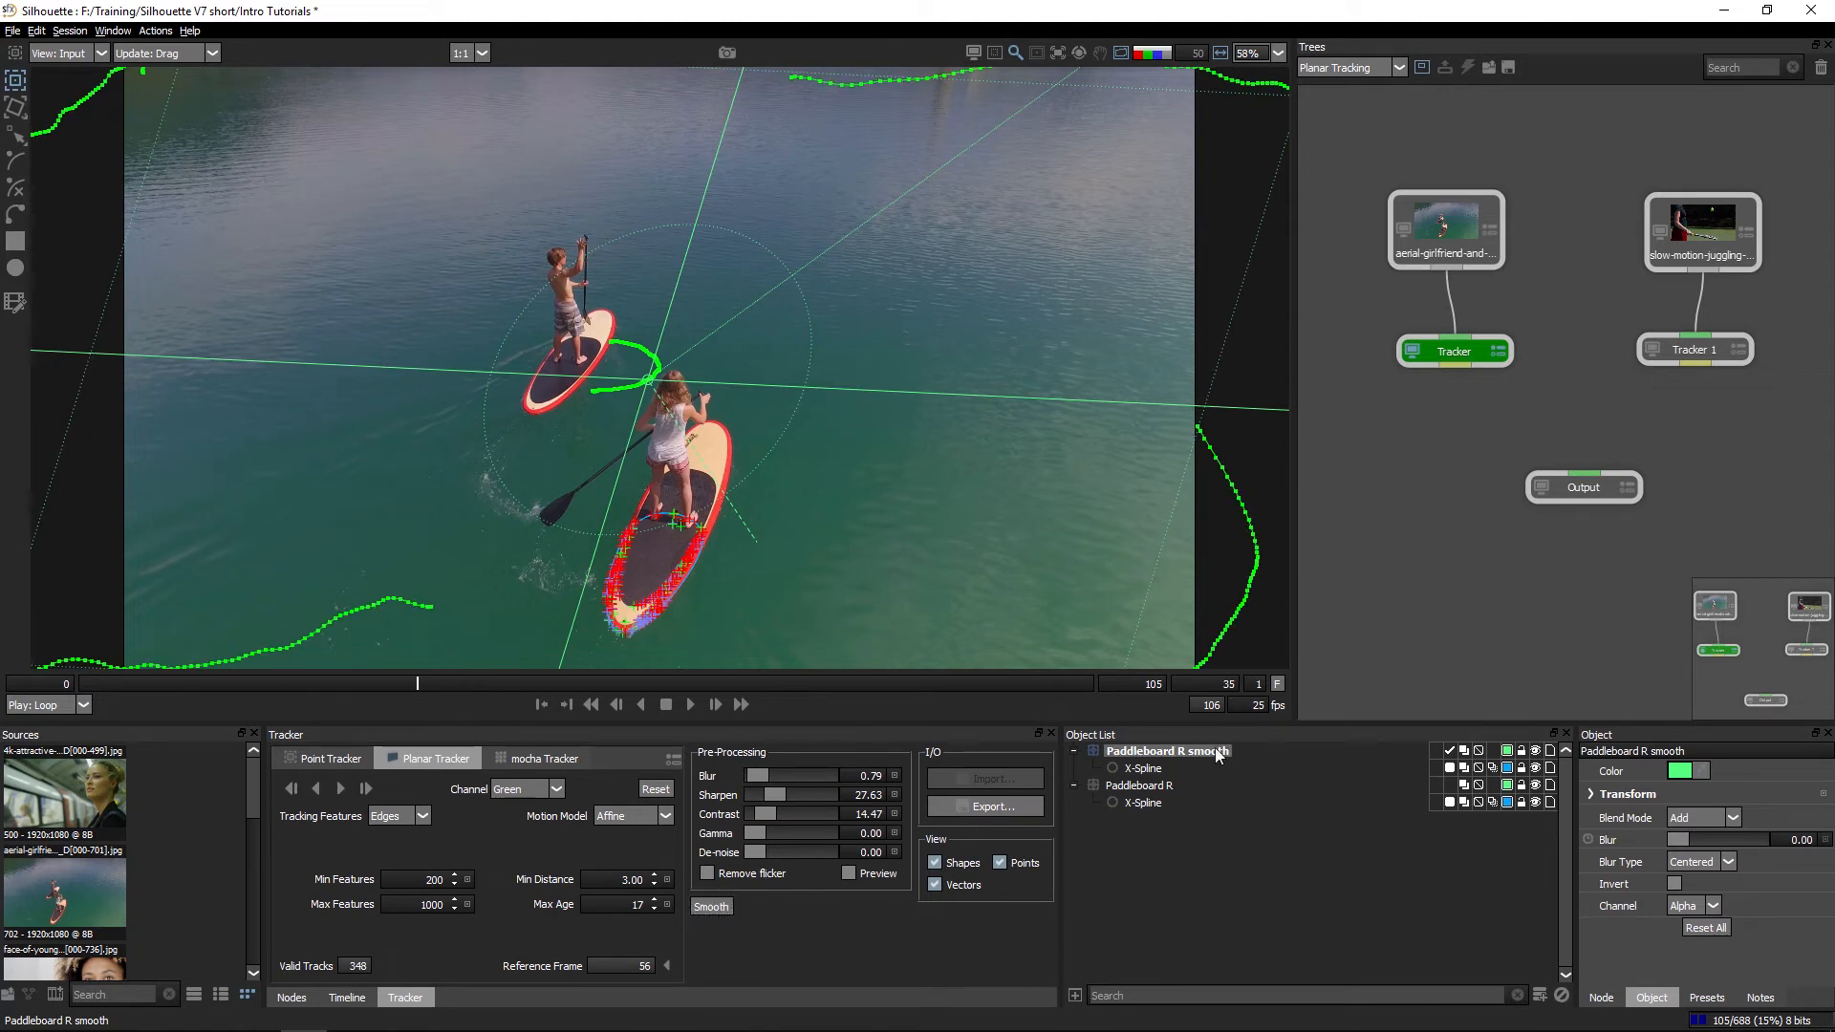
pyautogui.moveTo(415, 687); pyautogui.dragTo(81, 683)
pyautogui.click(685, 708)
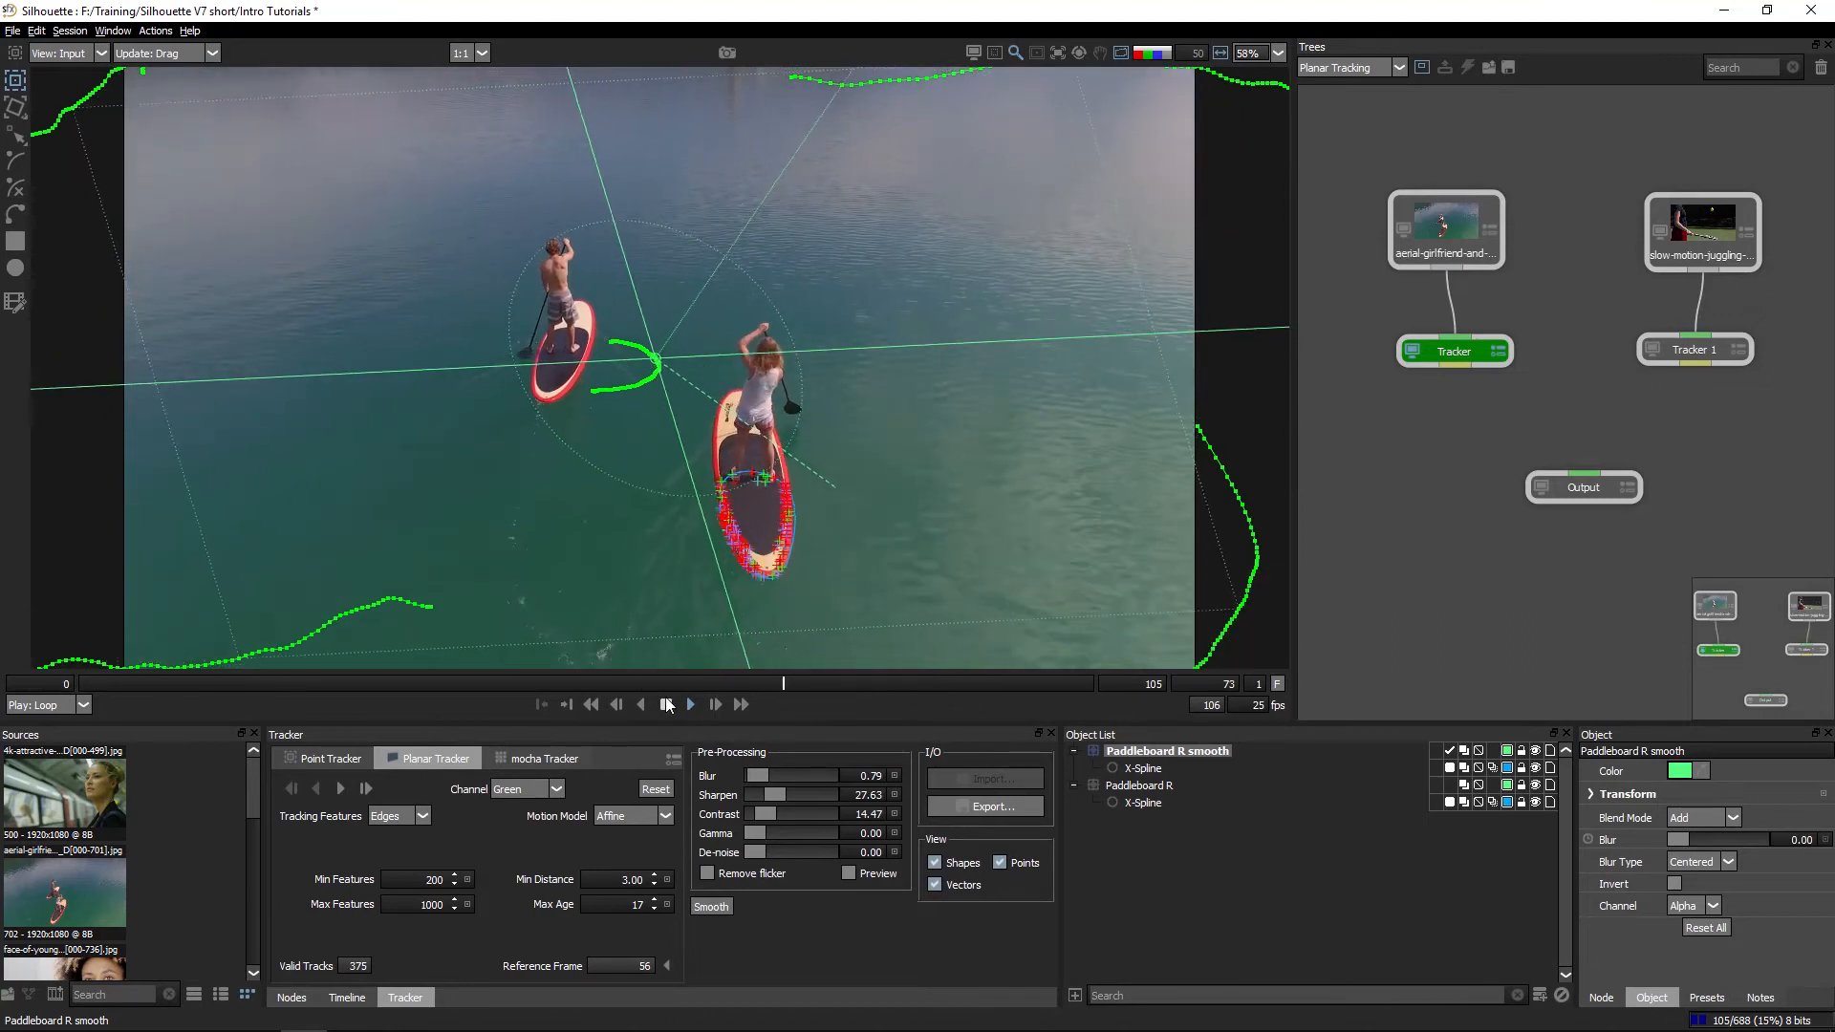
pyautogui.click(667, 704)
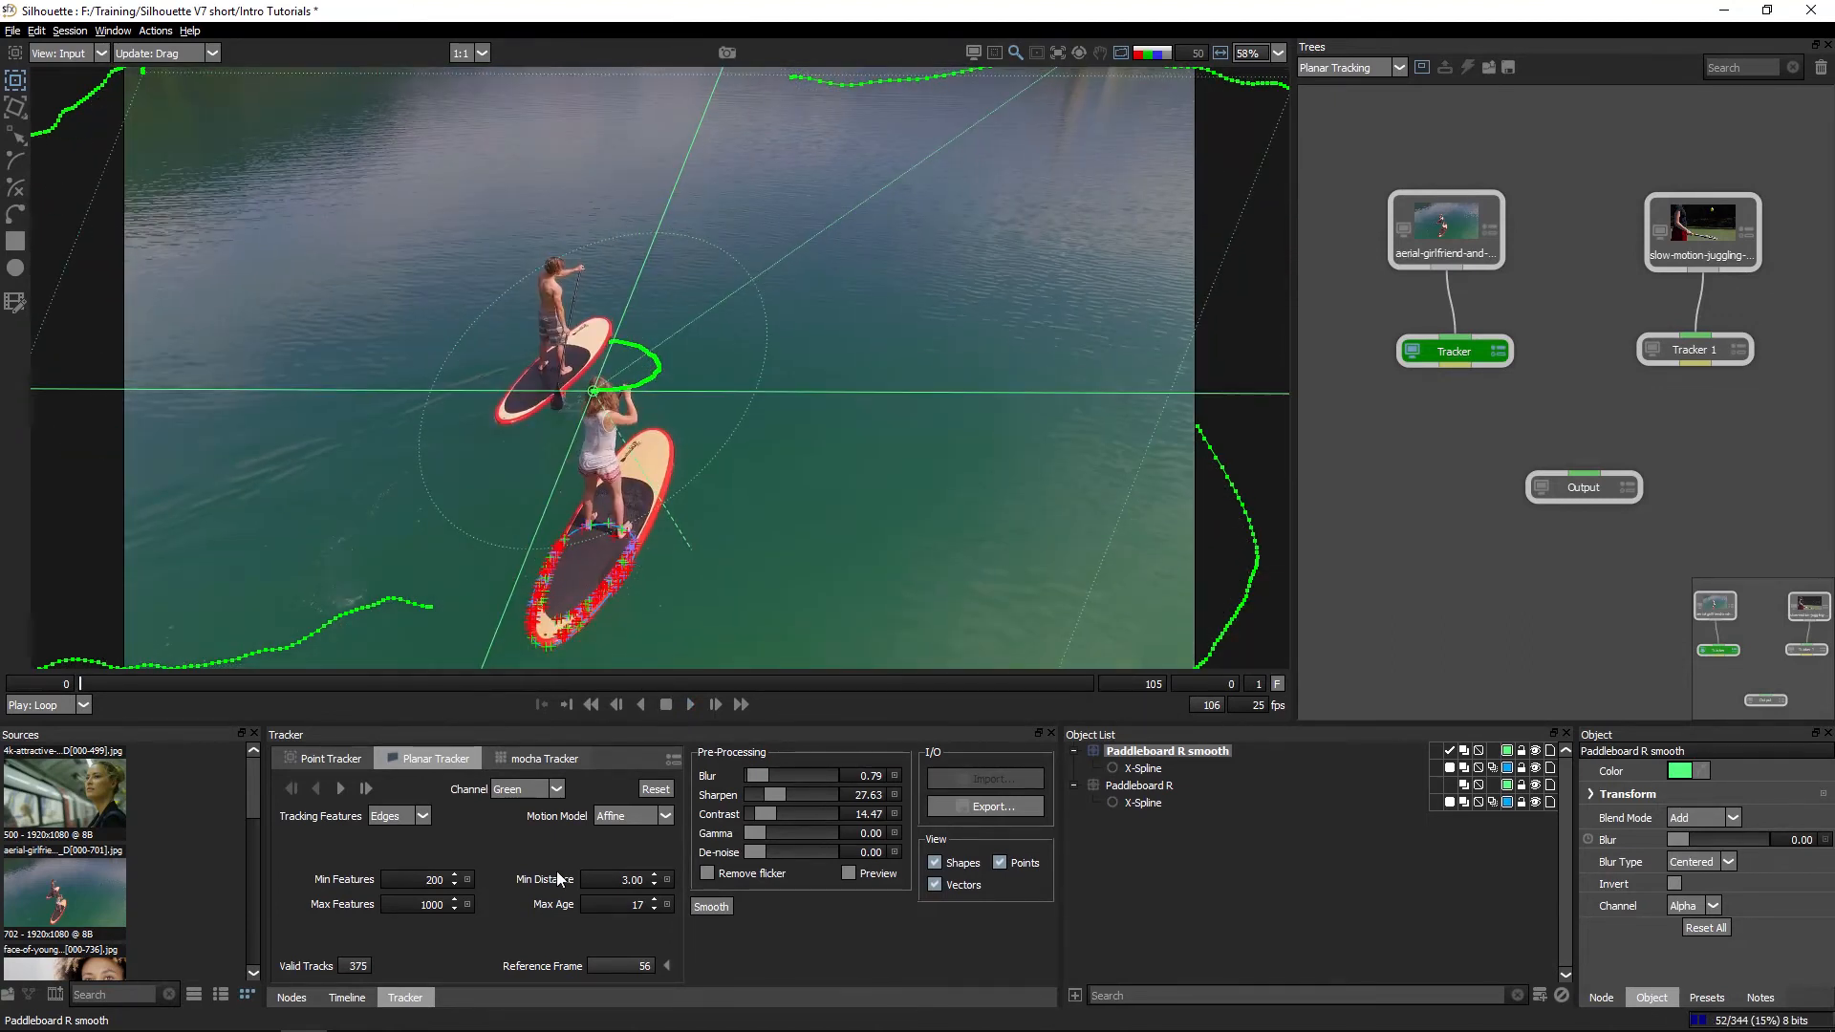
# Stabilize the viewer on the Paddleboard R smooth track and play the clip to check the lock
pyautogui.click(1057, 53)
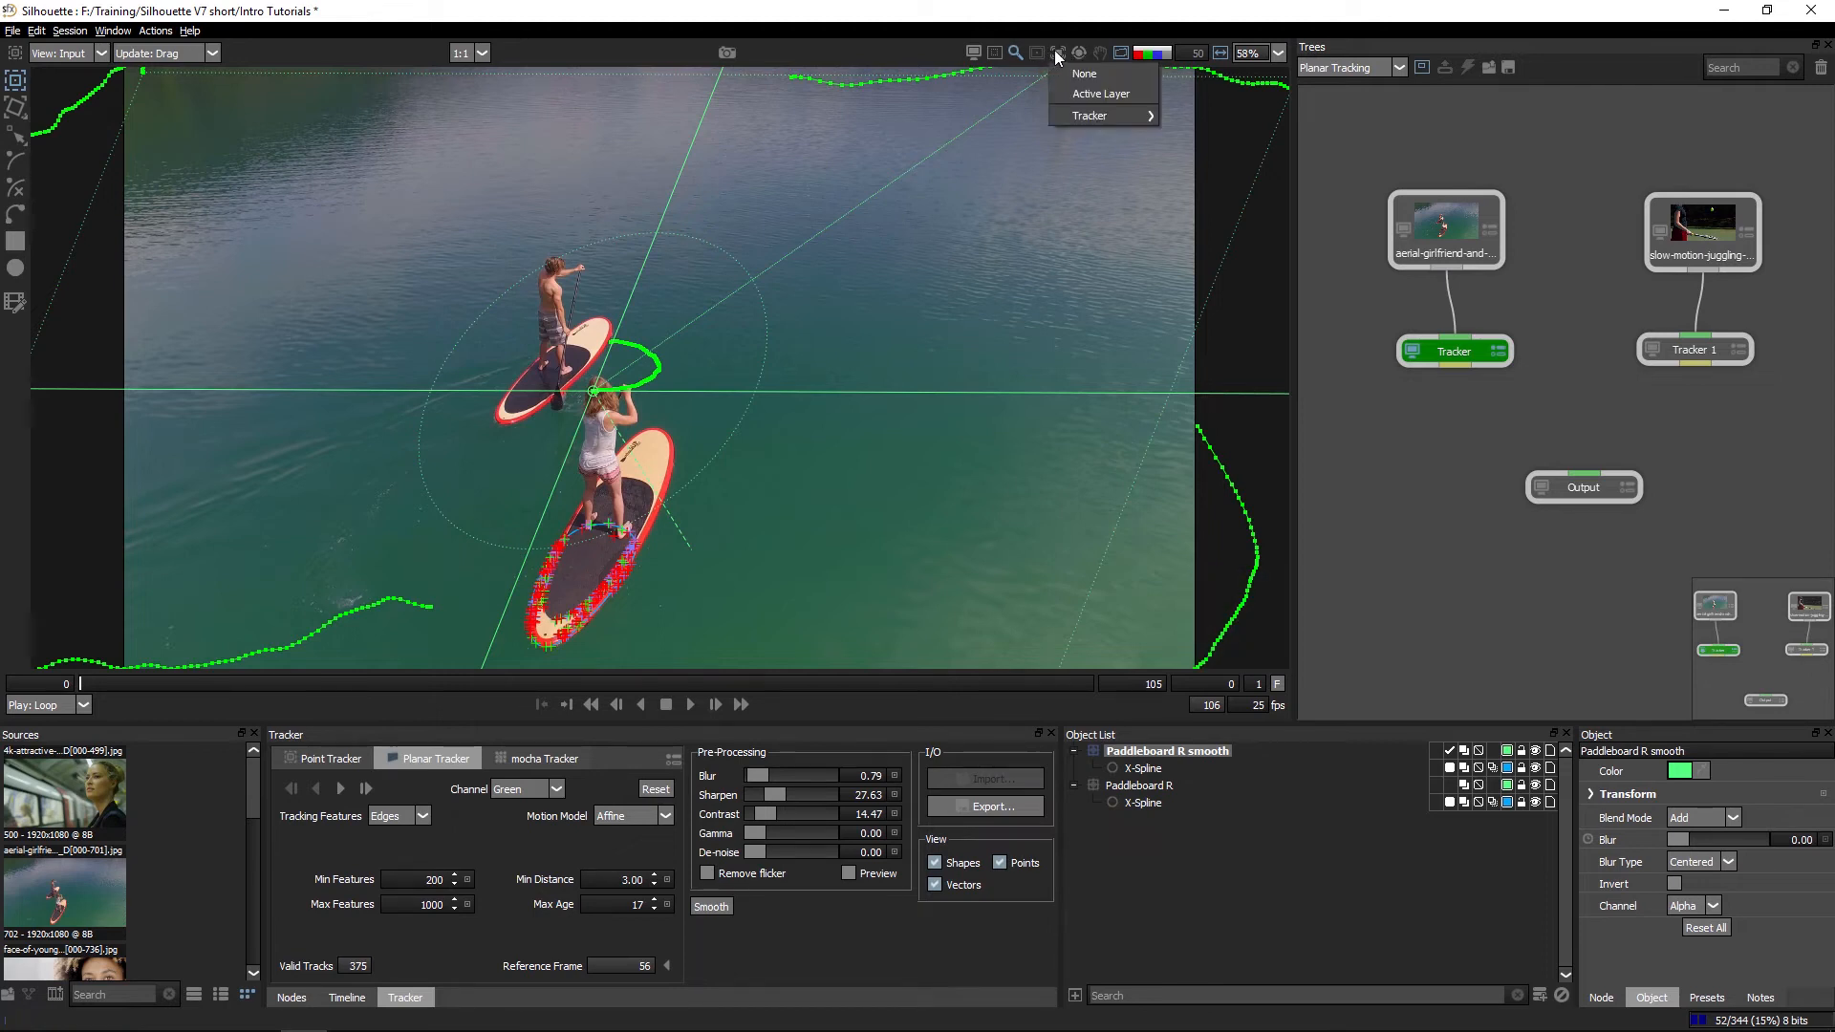
pyautogui.click(1059, 52)
pyautogui.click(1060, 53)
pyautogui.moveTo(1101, 111)
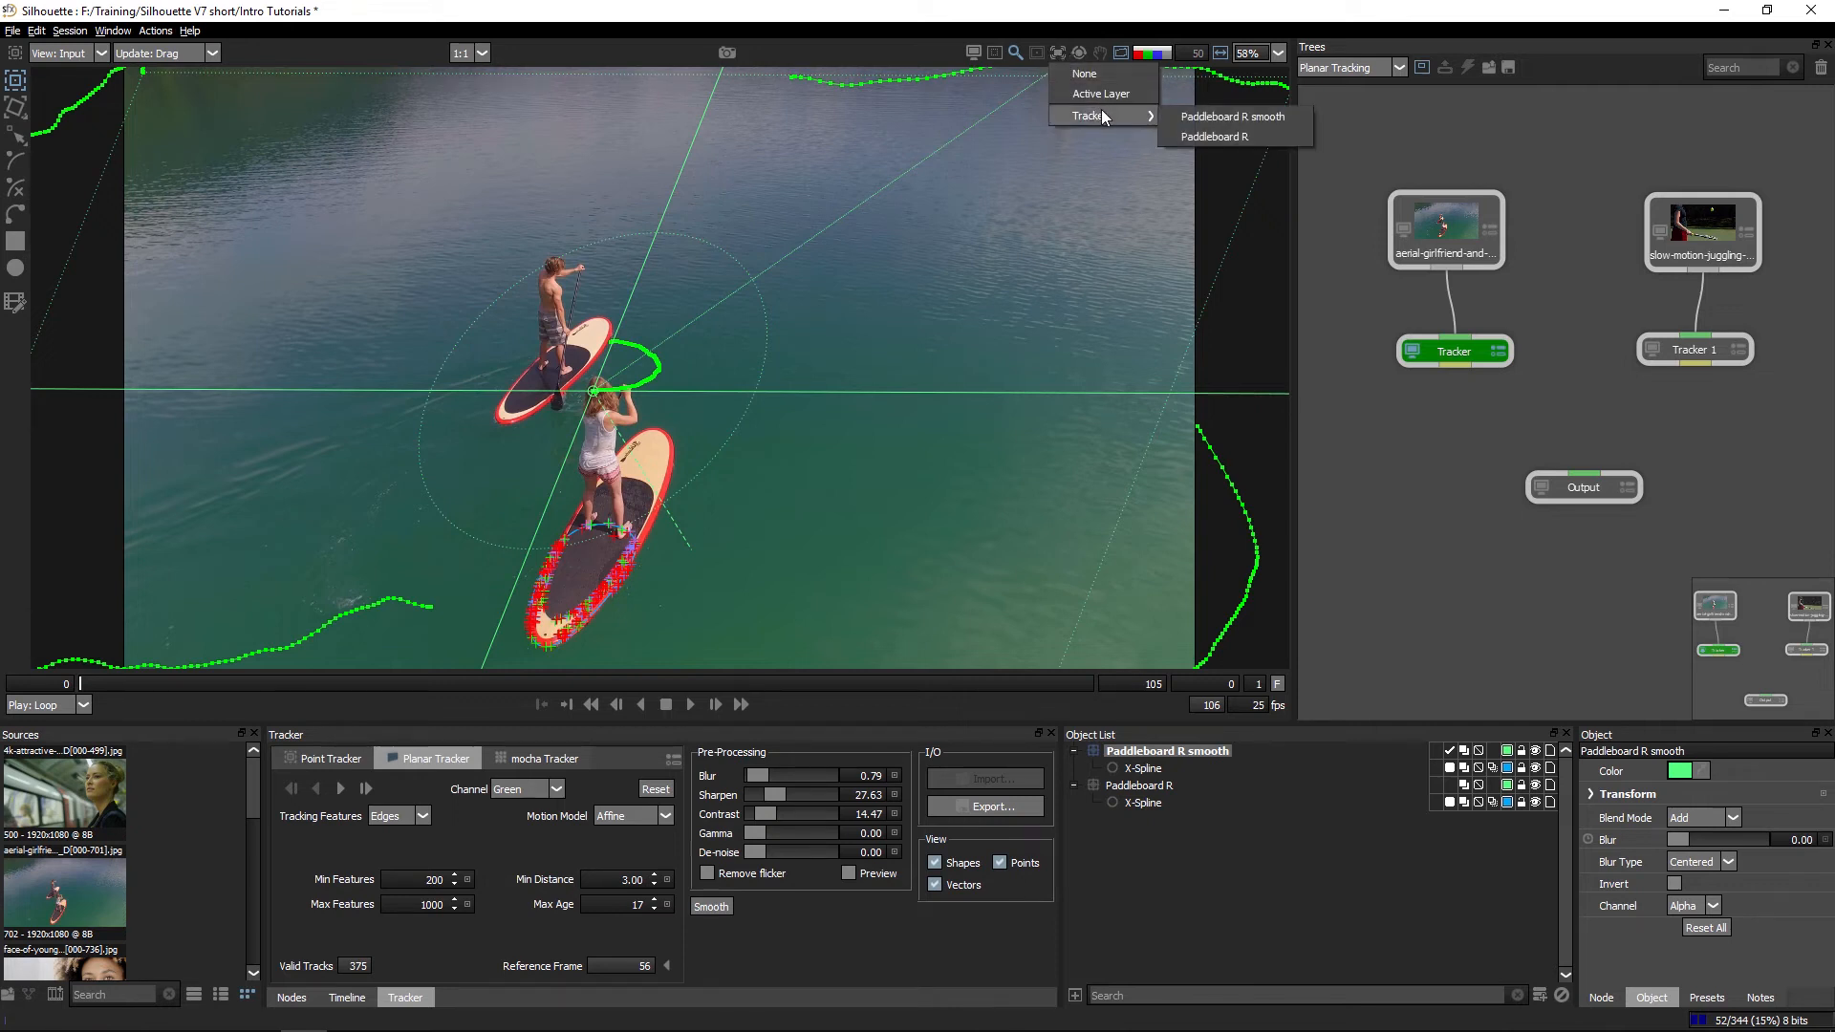
pyautogui.click(1242, 117)
pyautogui.click(687, 707)
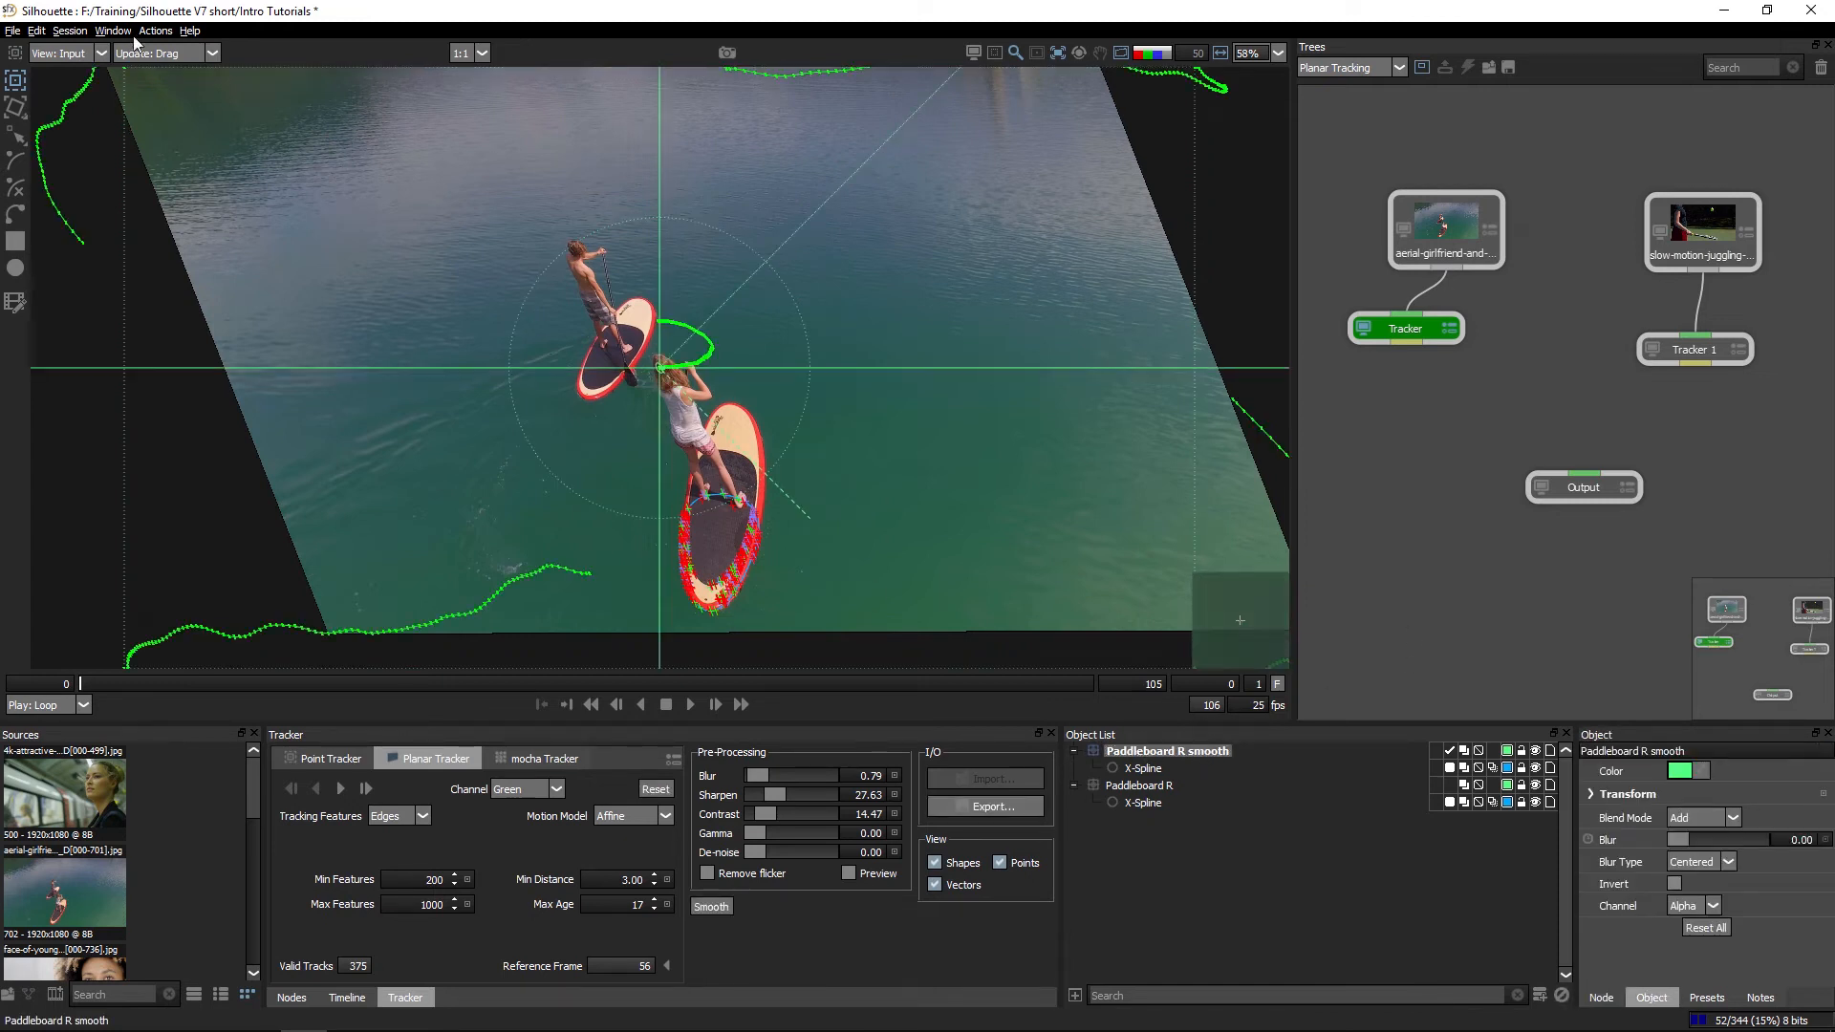
# Copy the Paddleboard R smooth layer into a new Roto node connected to the aerial clip source
pyautogui.click(36, 31)
pyautogui.click(106, 108)
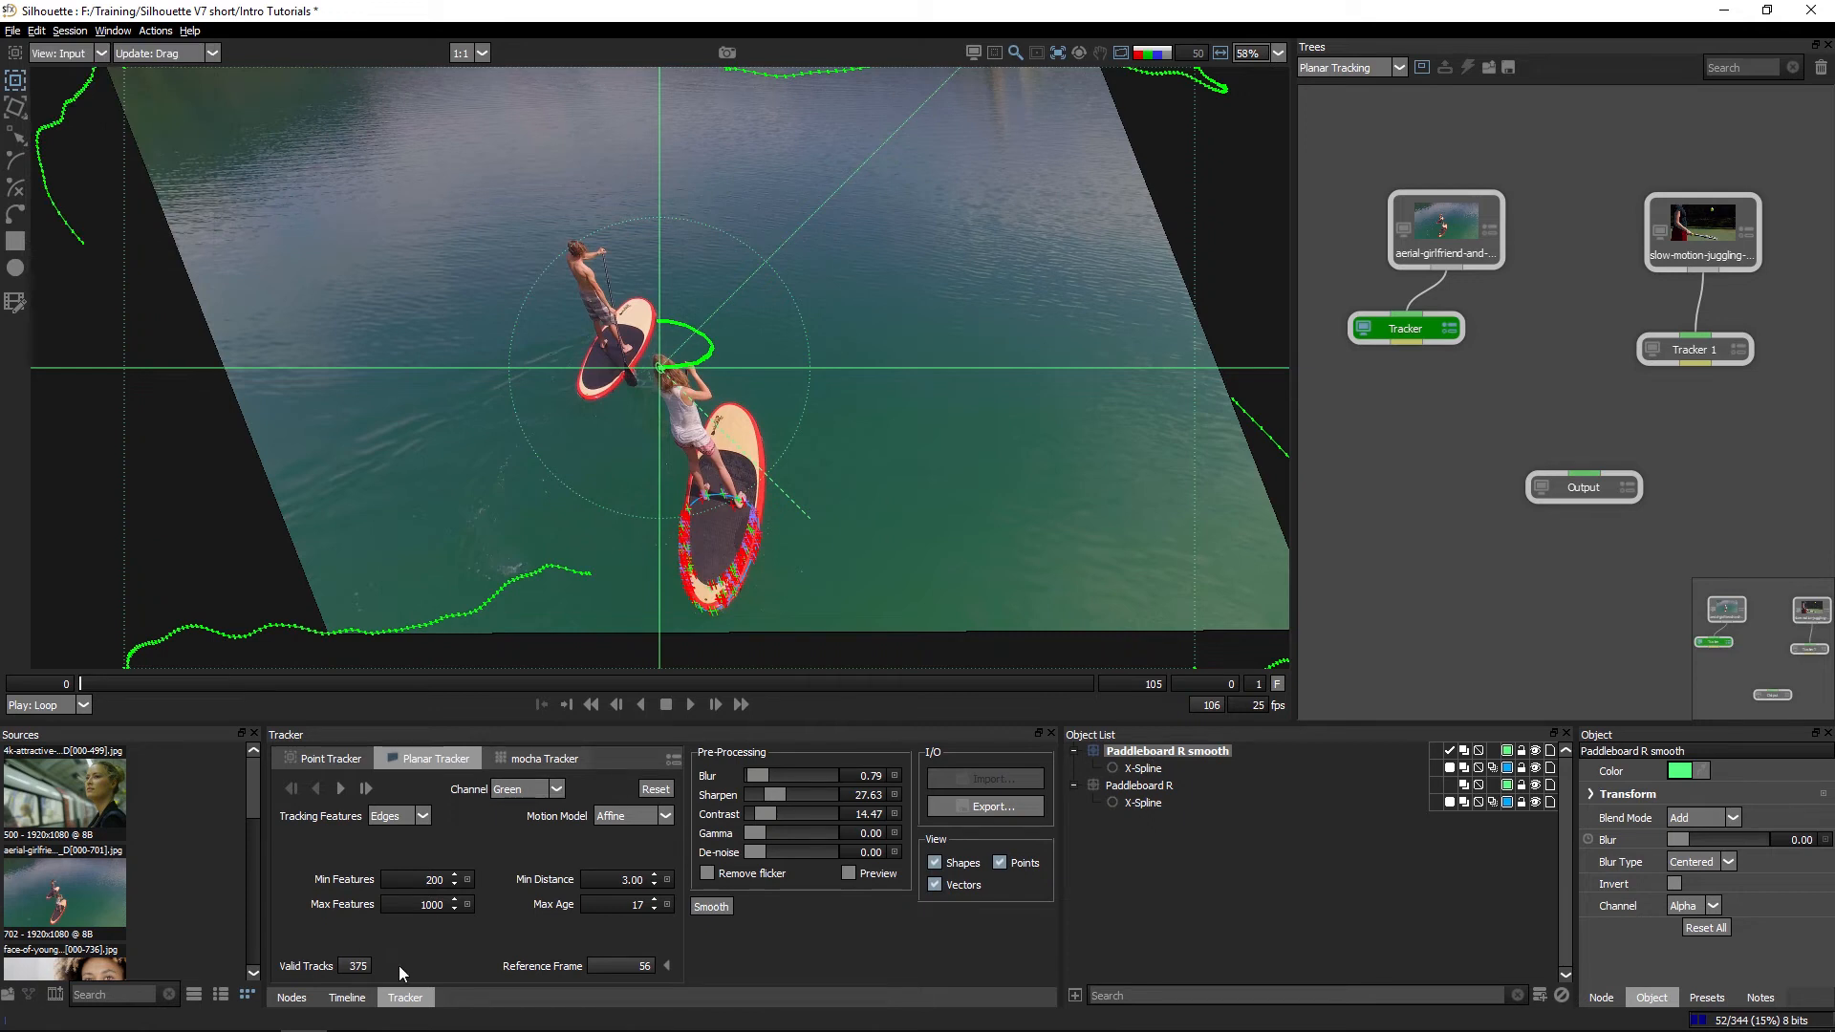
pyautogui.click(347, 997)
pyautogui.click(291, 996)
pyautogui.click(719, 752)
pyautogui.moveTo(331, 841); pyautogui.dragTo(1458, 312)
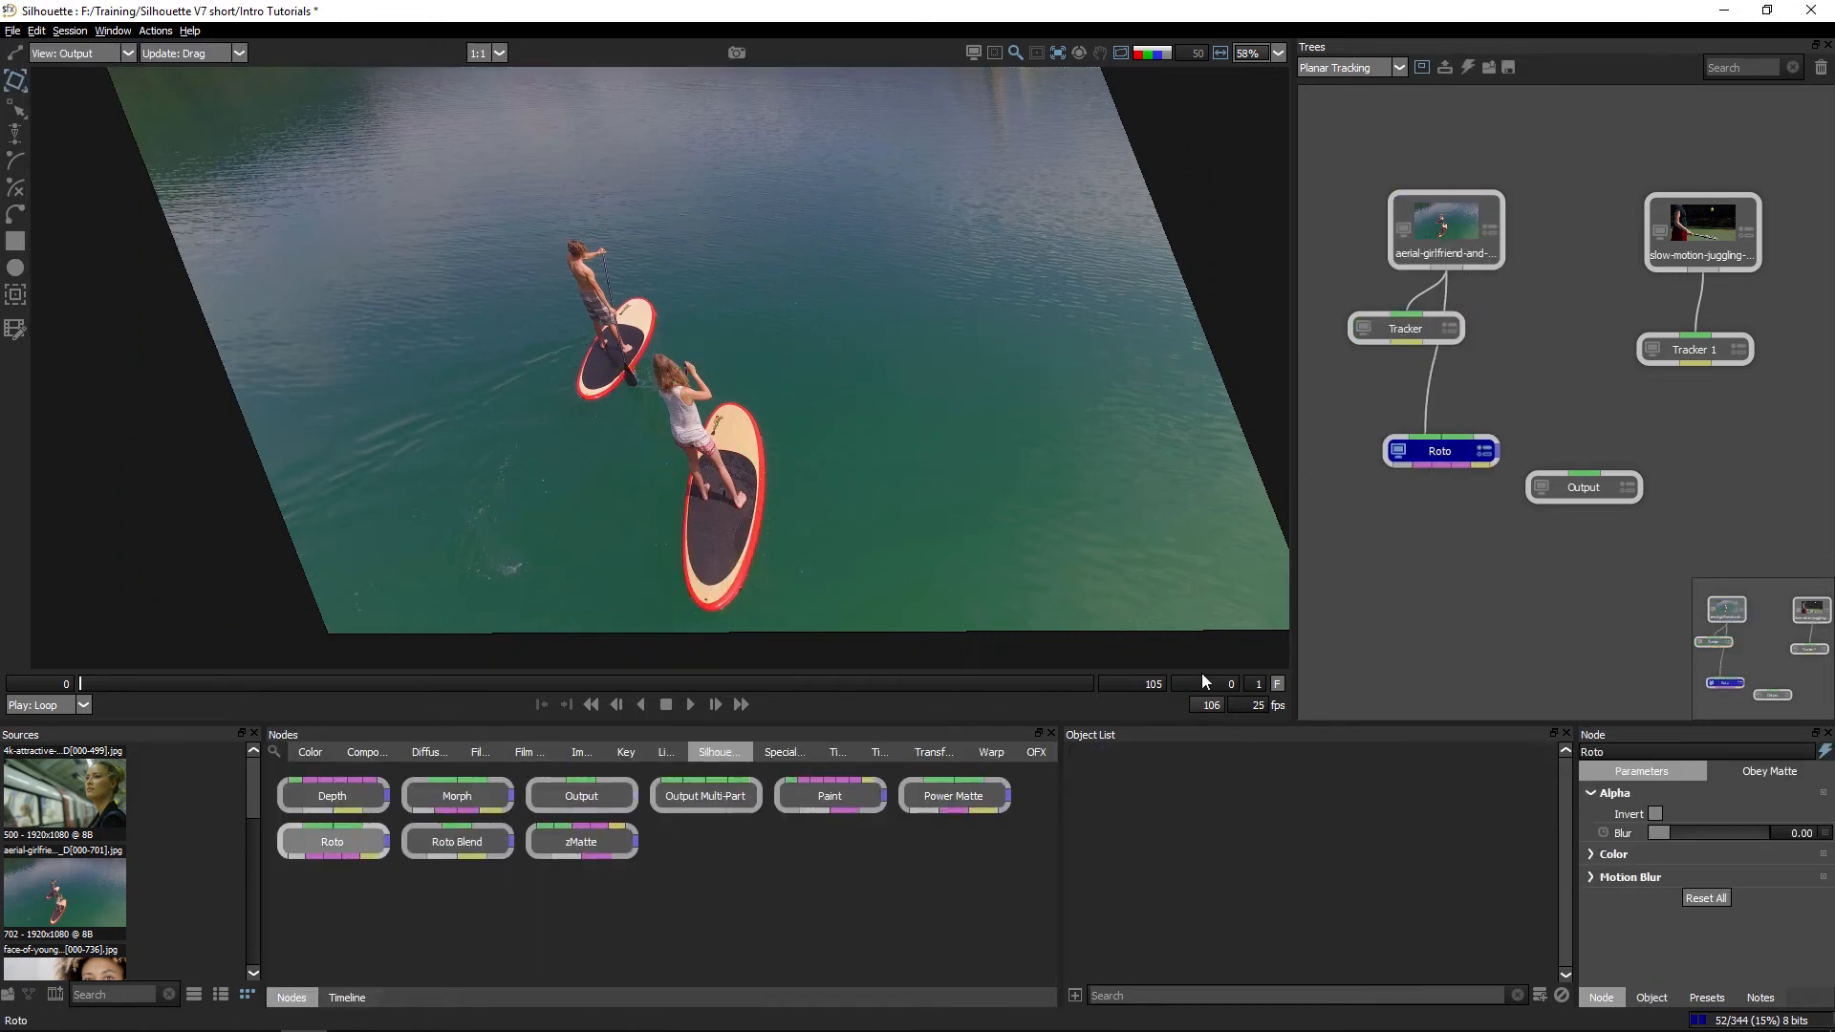
pyautogui.hotkey('ctrl', 'v')
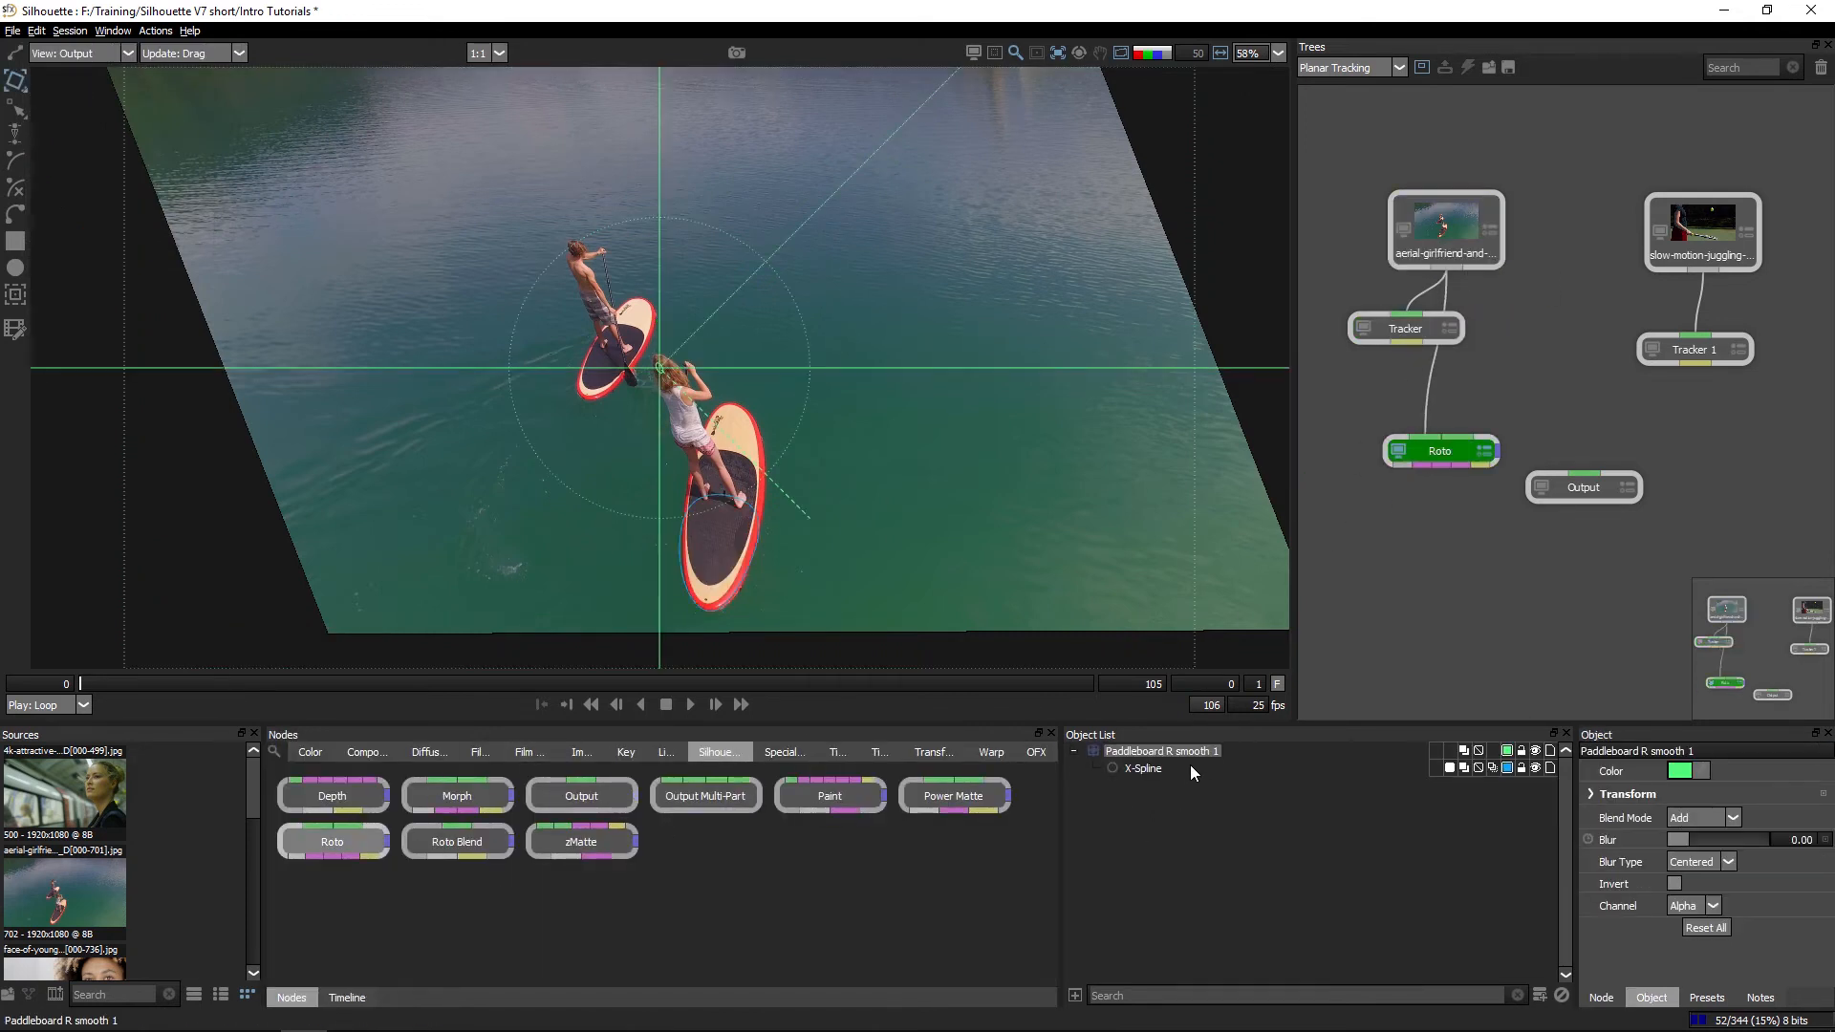
# Delete the X-Spline inside the pasted layer and select the emptied layer in the Roto node
pyautogui.click(1141, 769)
pyautogui.click(1561, 996)
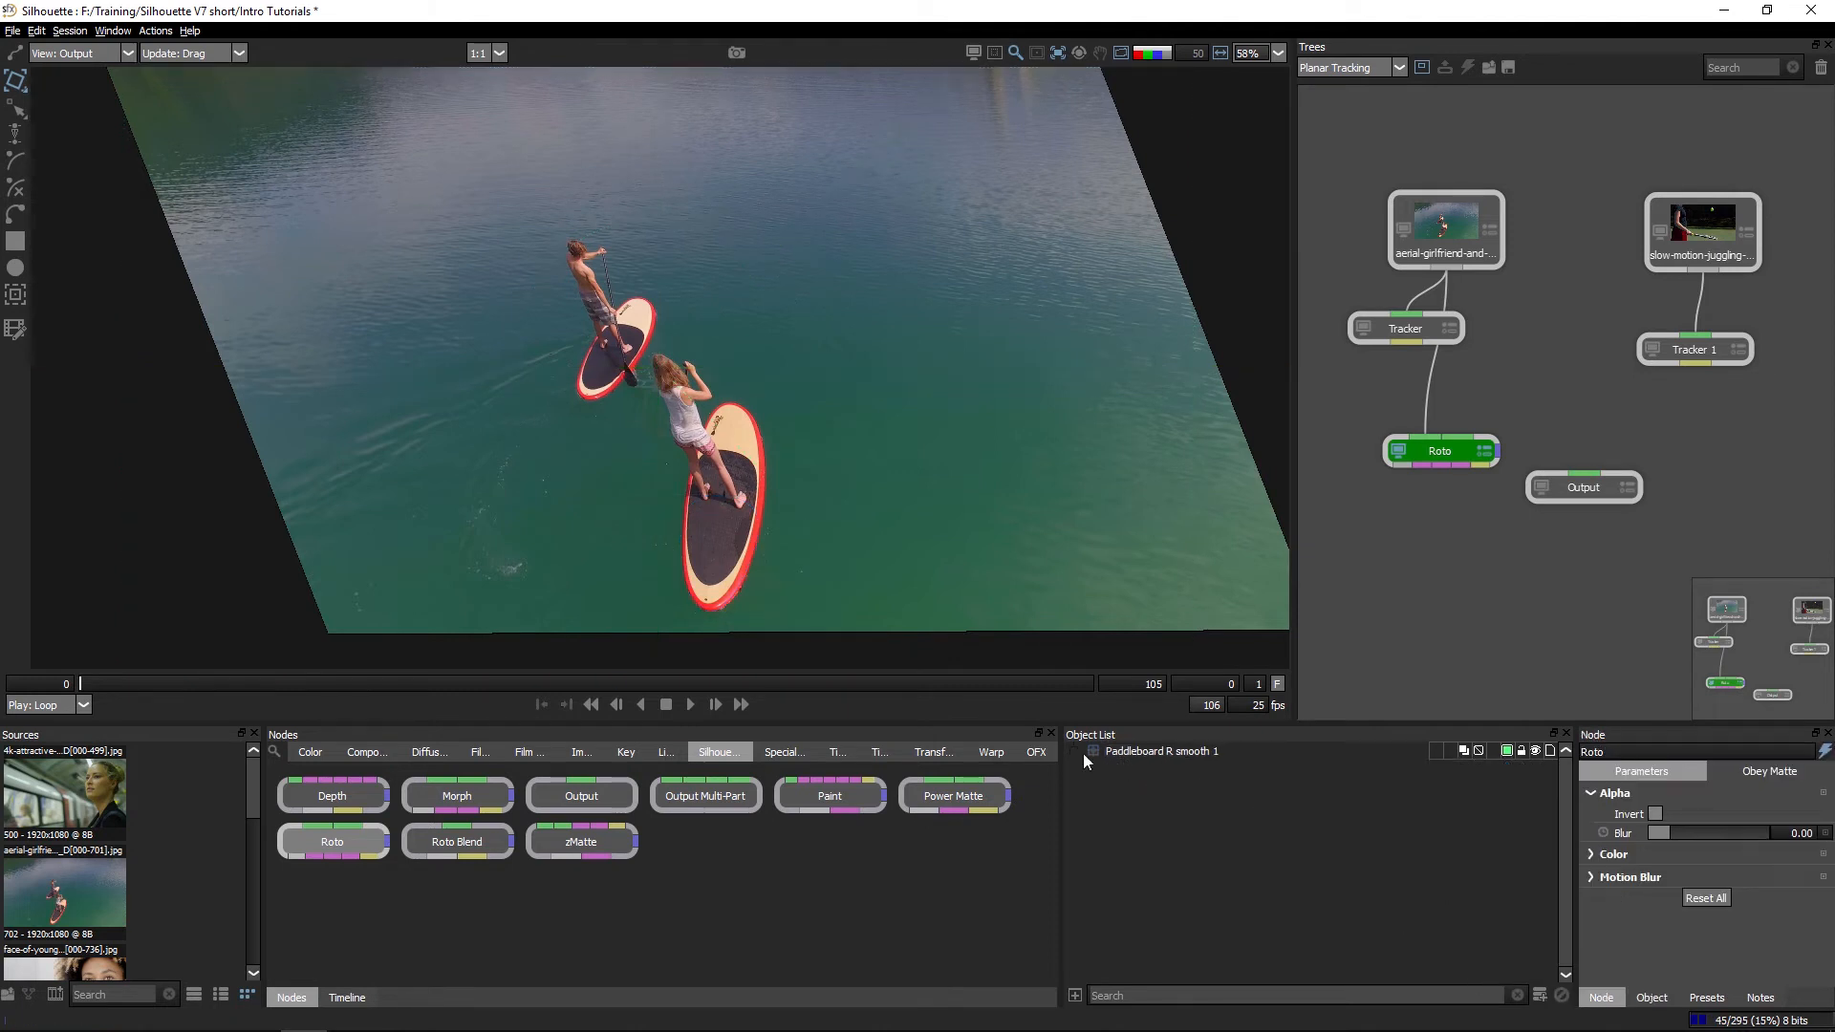
pyautogui.click(1149, 751)
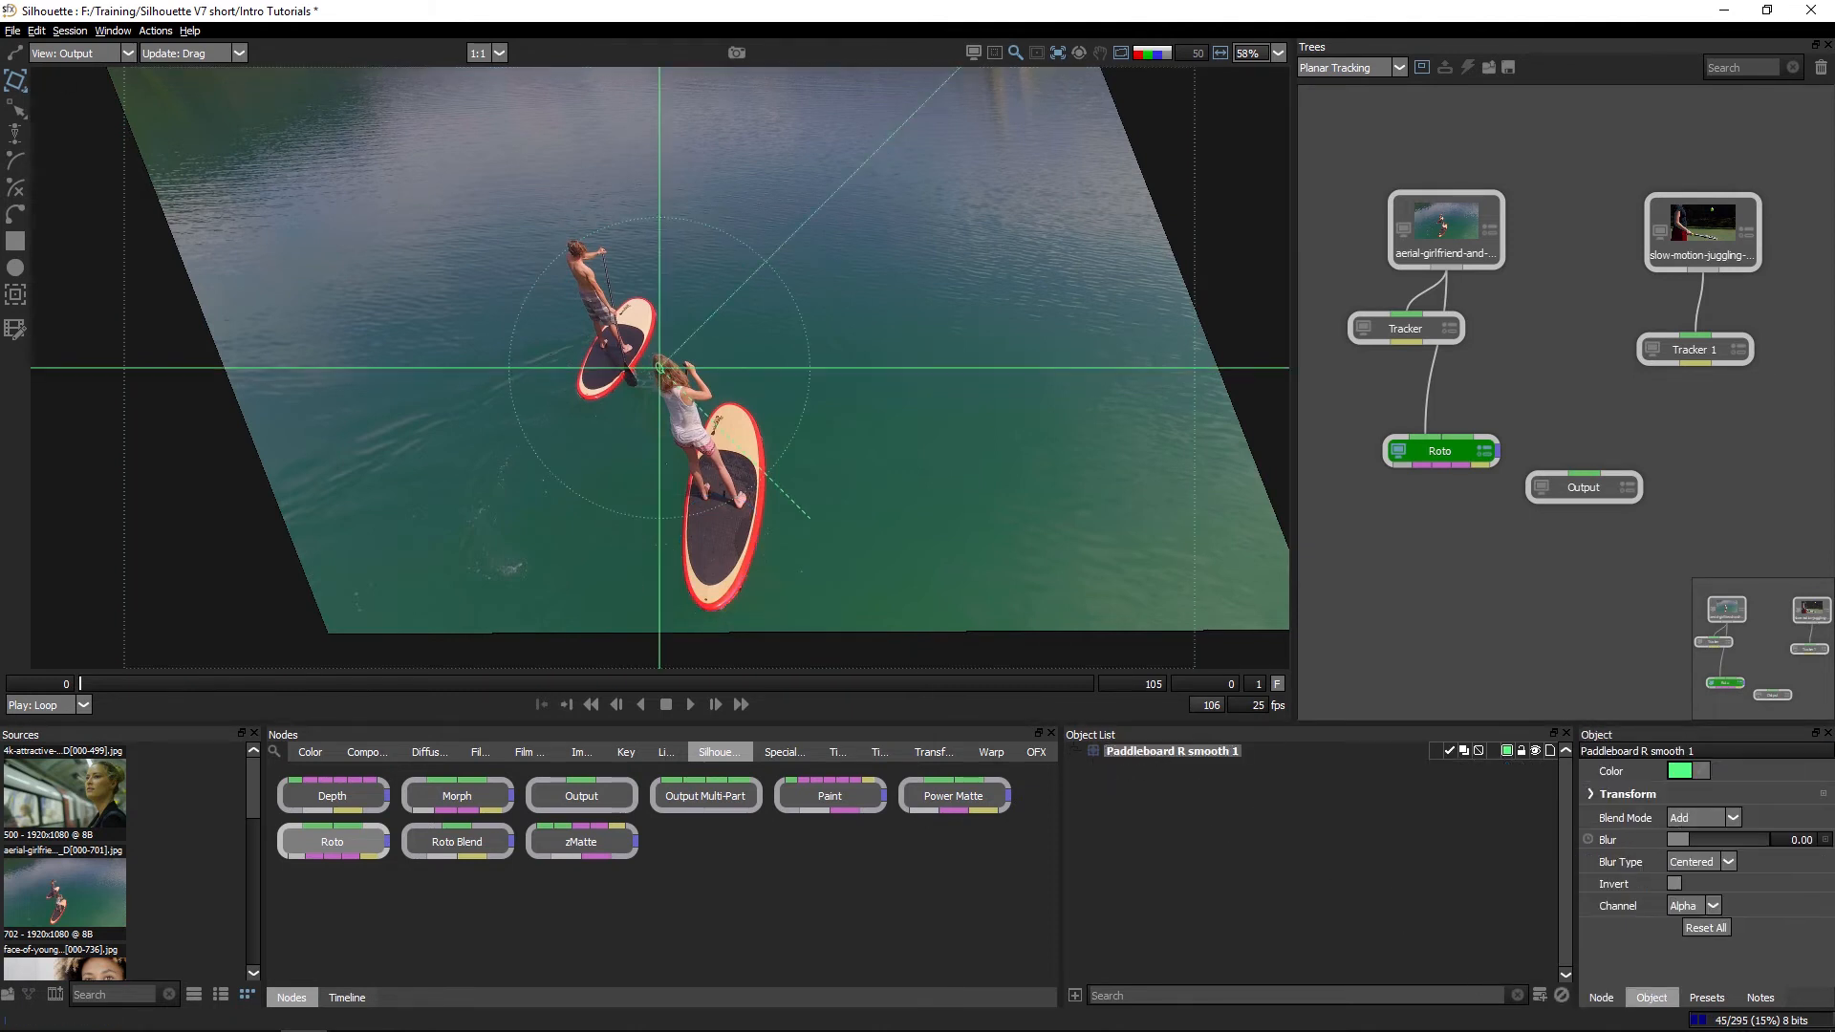
# Draw a closed eight-point X-Spline around the woman's whole paddleboard at frame 0, inside the tracked layer
pyautogui.click(16, 189)
pyautogui.click(731, 406)
pyautogui.click(682, 532)
pyautogui.click(684, 588)
pyautogui.click(703, 611)
pyautogui.click(738, 596)
pyautogui.click(763, 524)
pyautogui.click(767, 454)
pyautogui.click(756, 415)
pyautogui.click(723, 400)
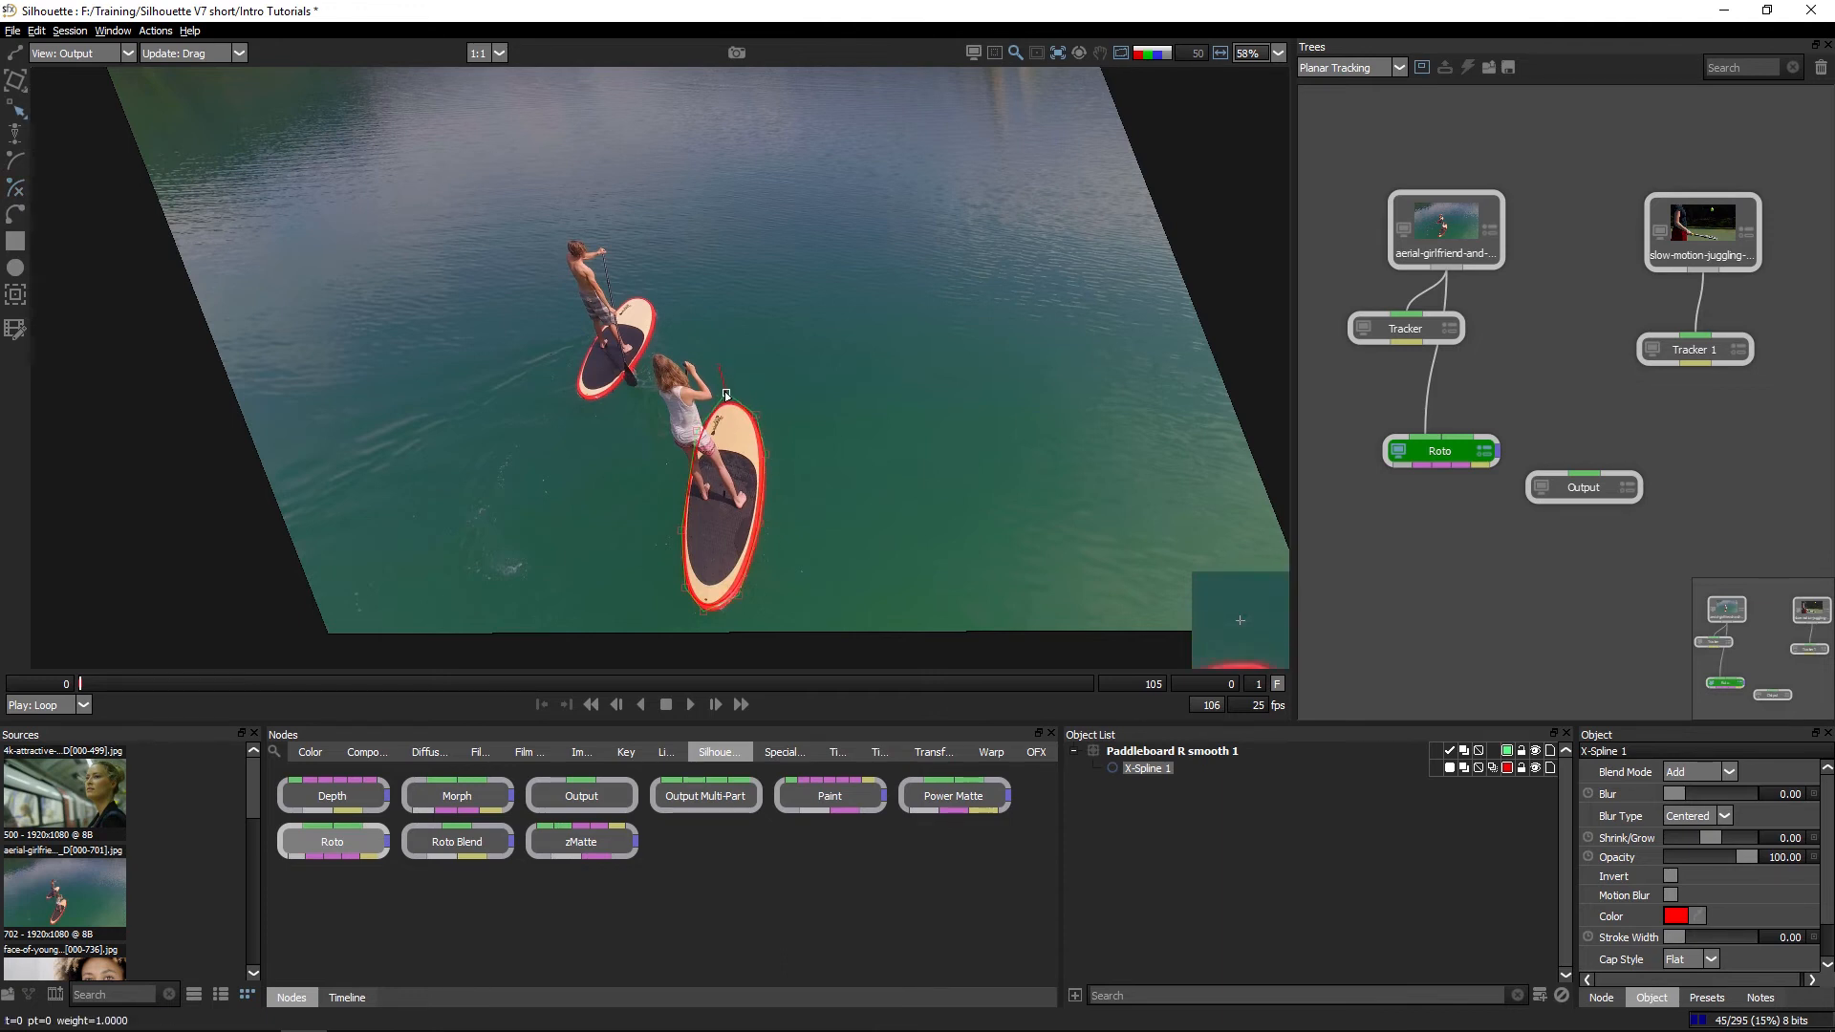
# Color the new spline cyan (#00ffff) and lower the matte overlay opacity to 20 for a close view of the board
pyautogui.click(1507, 767)
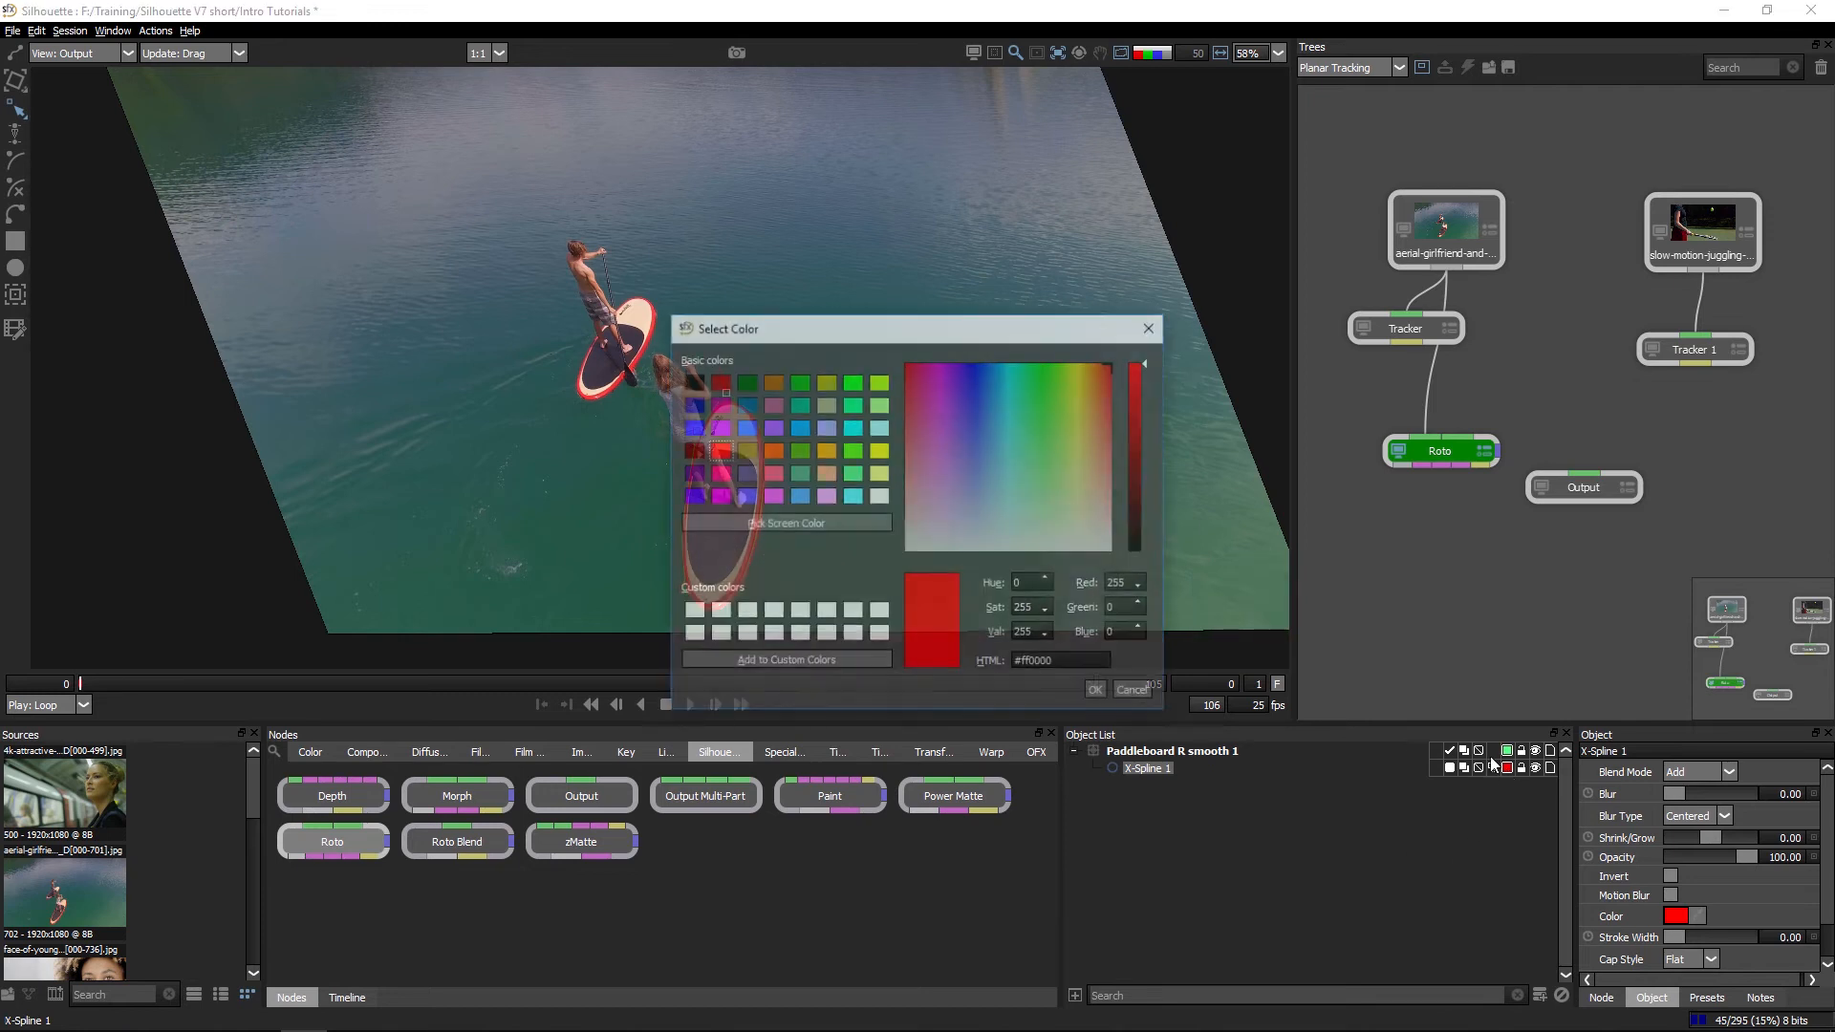
pyautogui.click(852, 427)
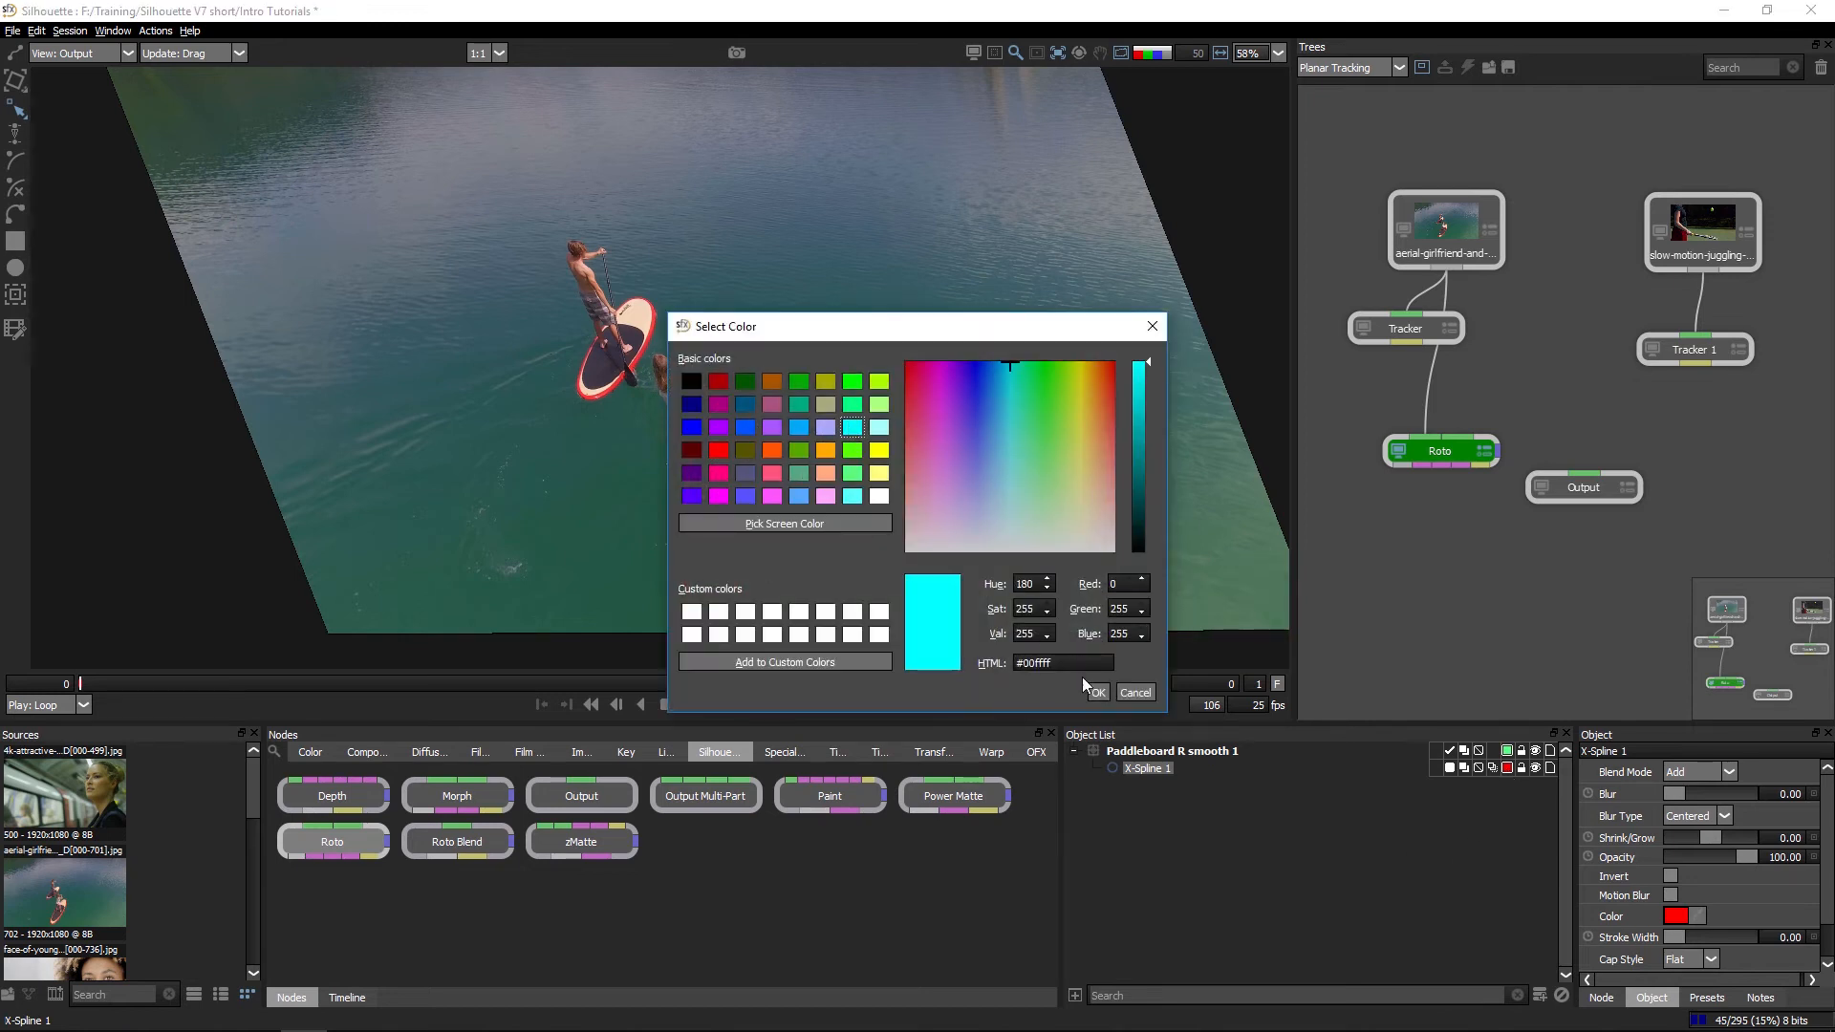
pyautogui.click(1098, 692)
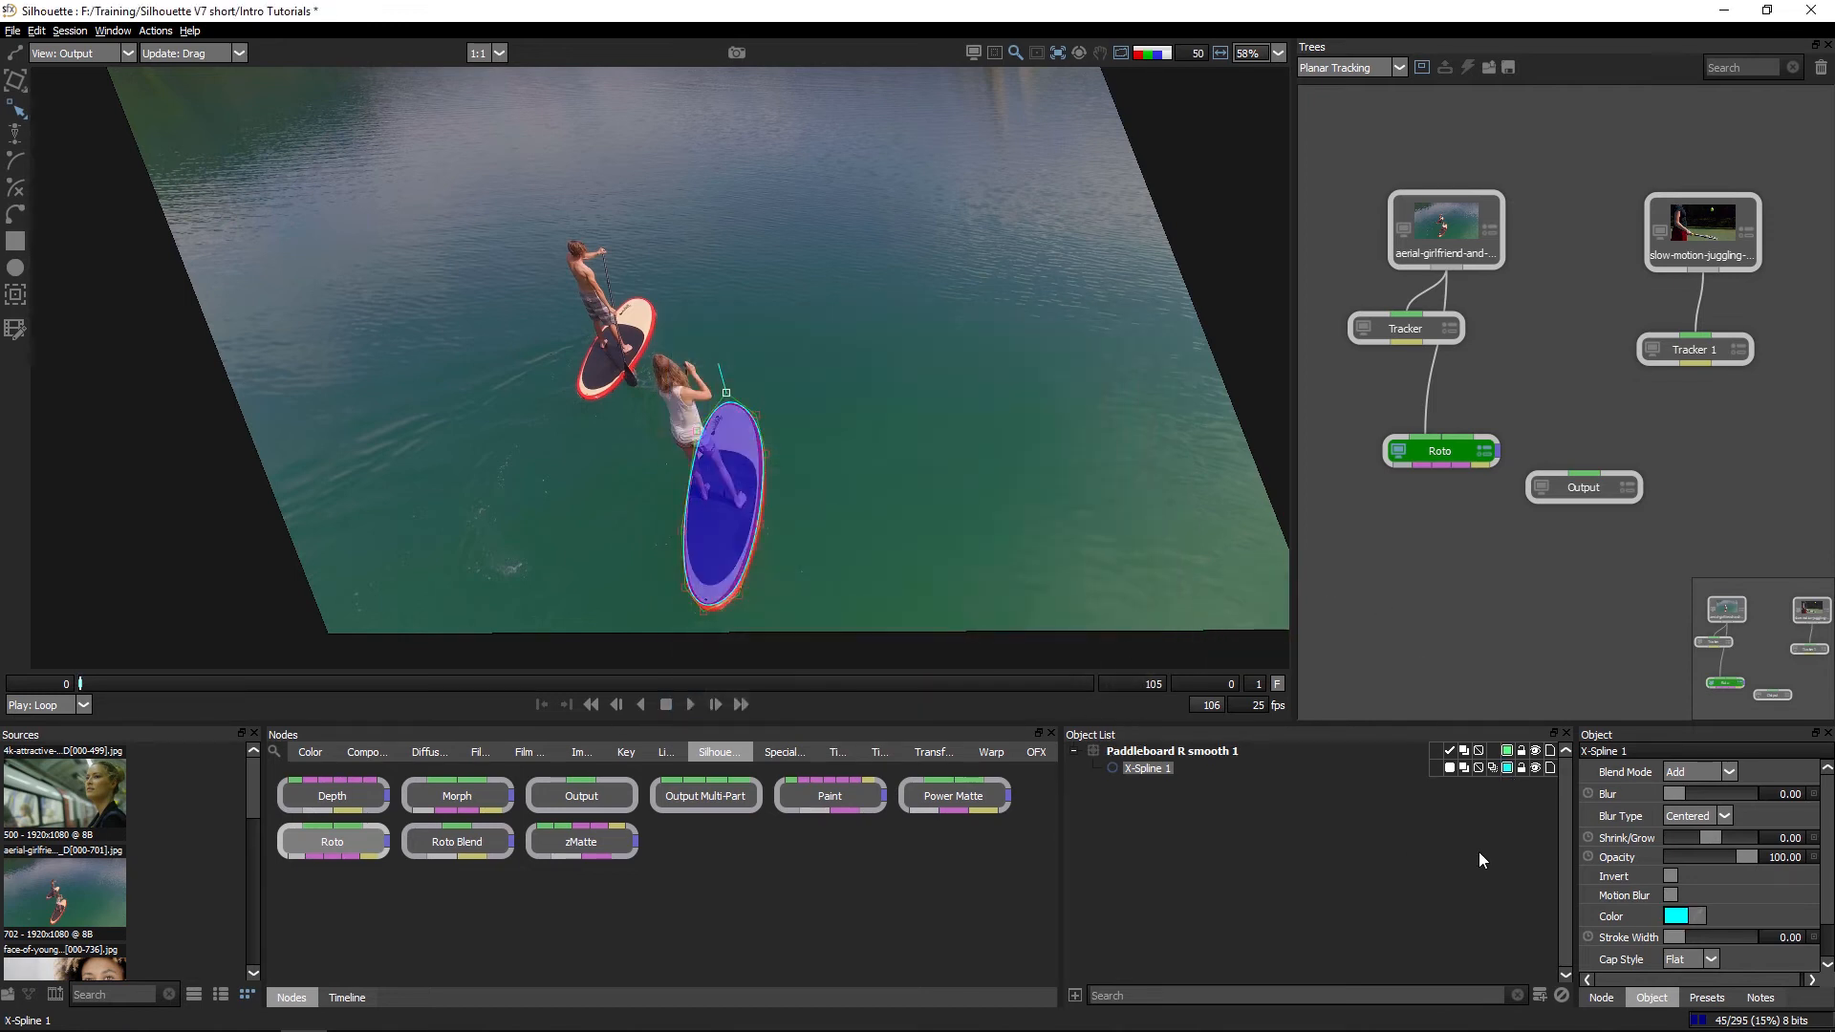
pyautogui.press('Return')
pyautogui.scroll(1, 752, 420)
pyautogui.moveTo(752, 420); pyautogui.dragTo(681, 190)
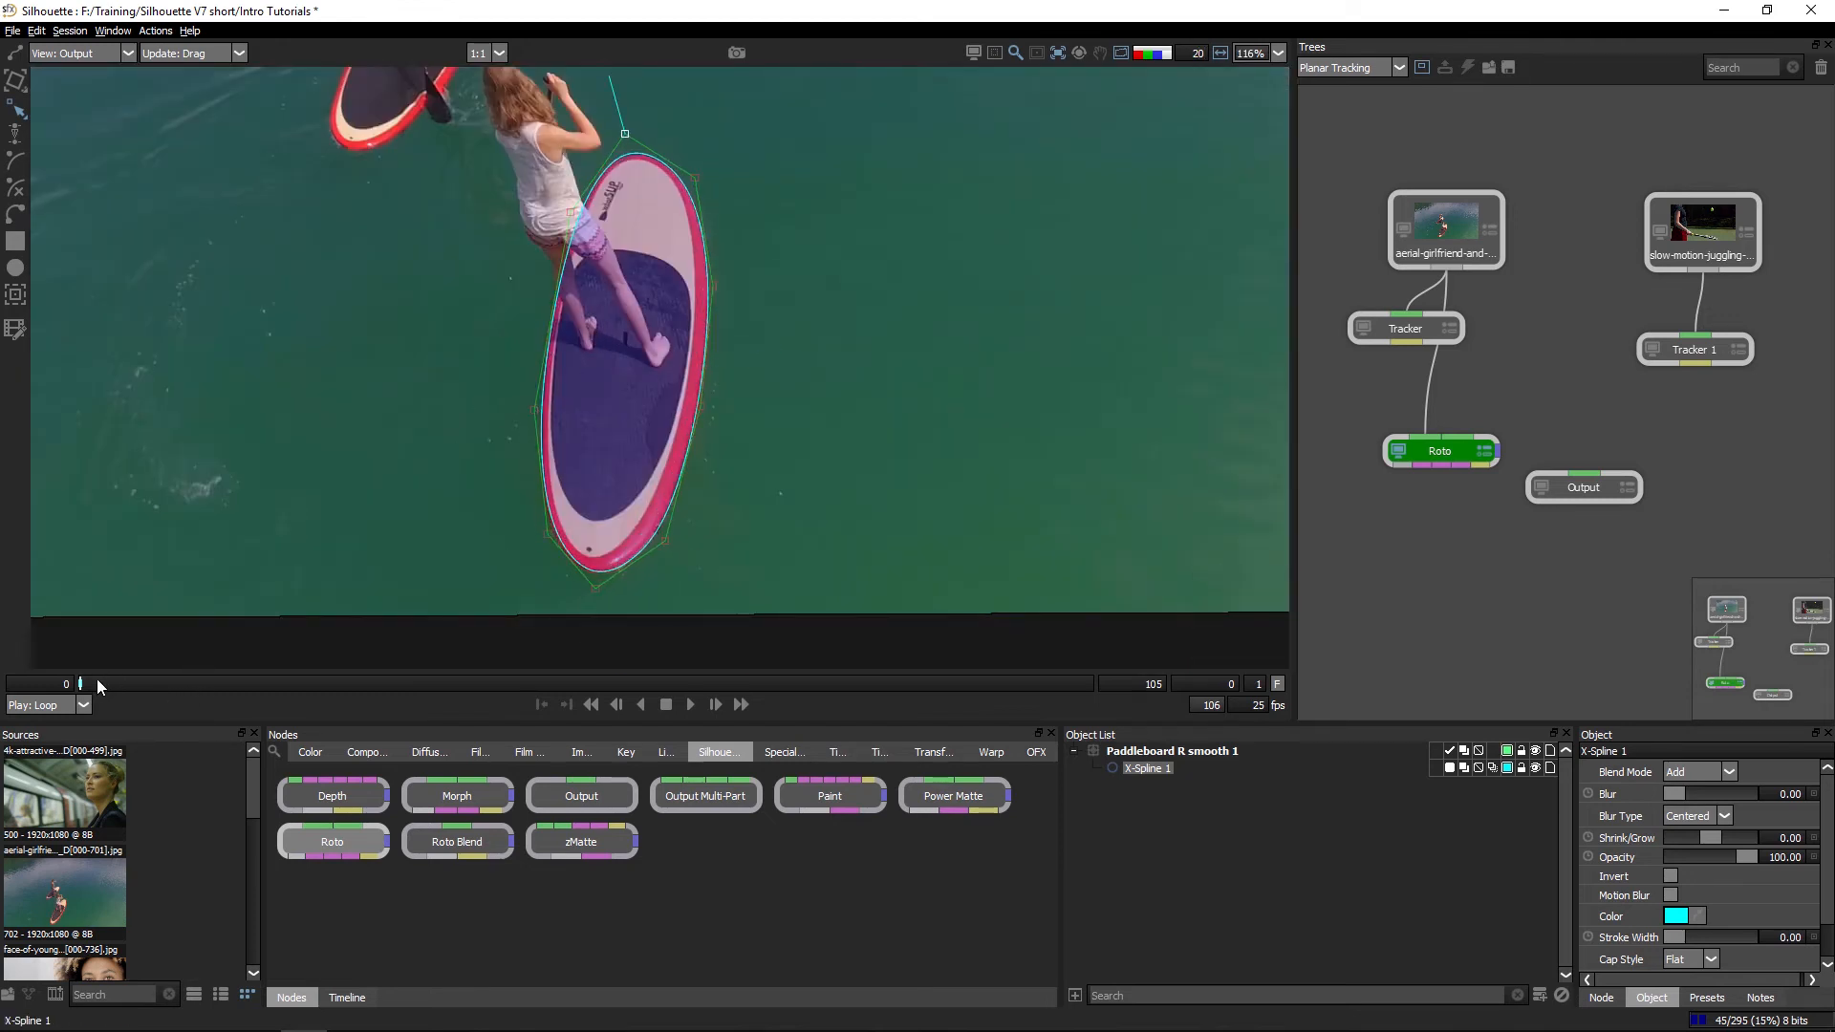
# Refit the spline to the board's edge at frame 55 and at further frames toward the end using the transform box
pyautogui.moveTo(88, 680); pyautogui.dragTo(605, 685)
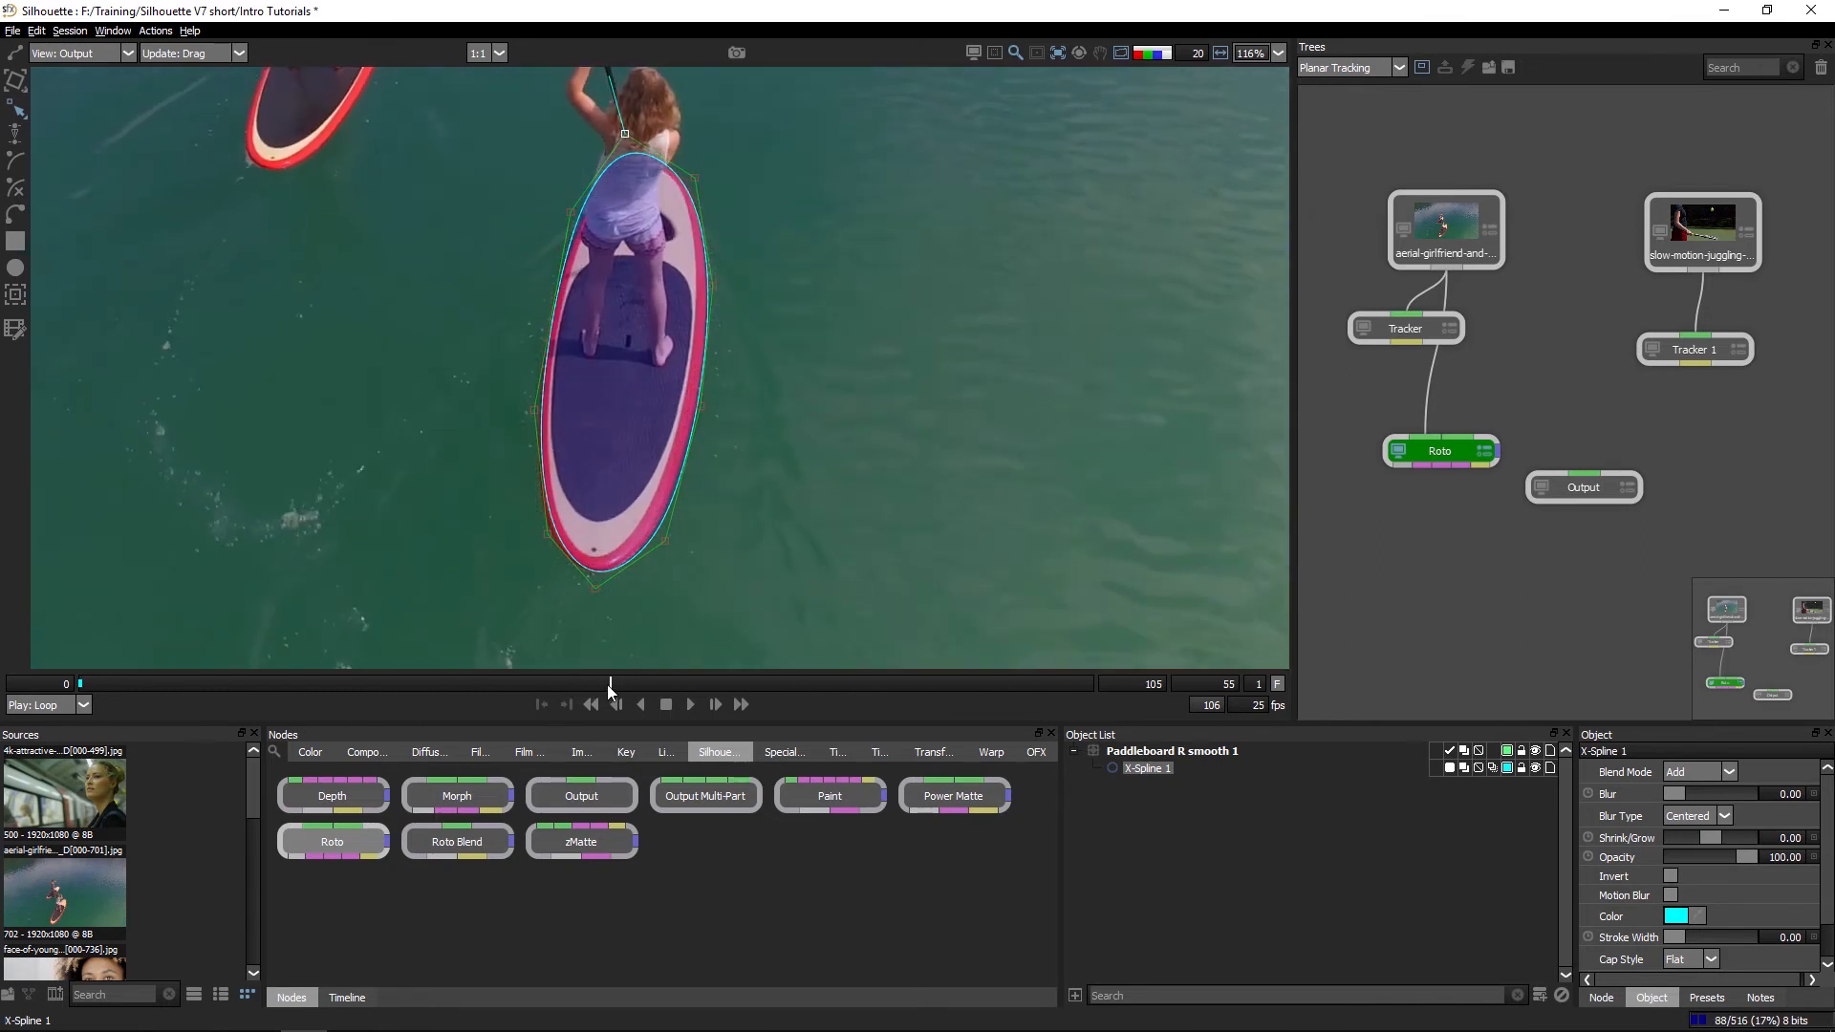
pyautogui.press('t')
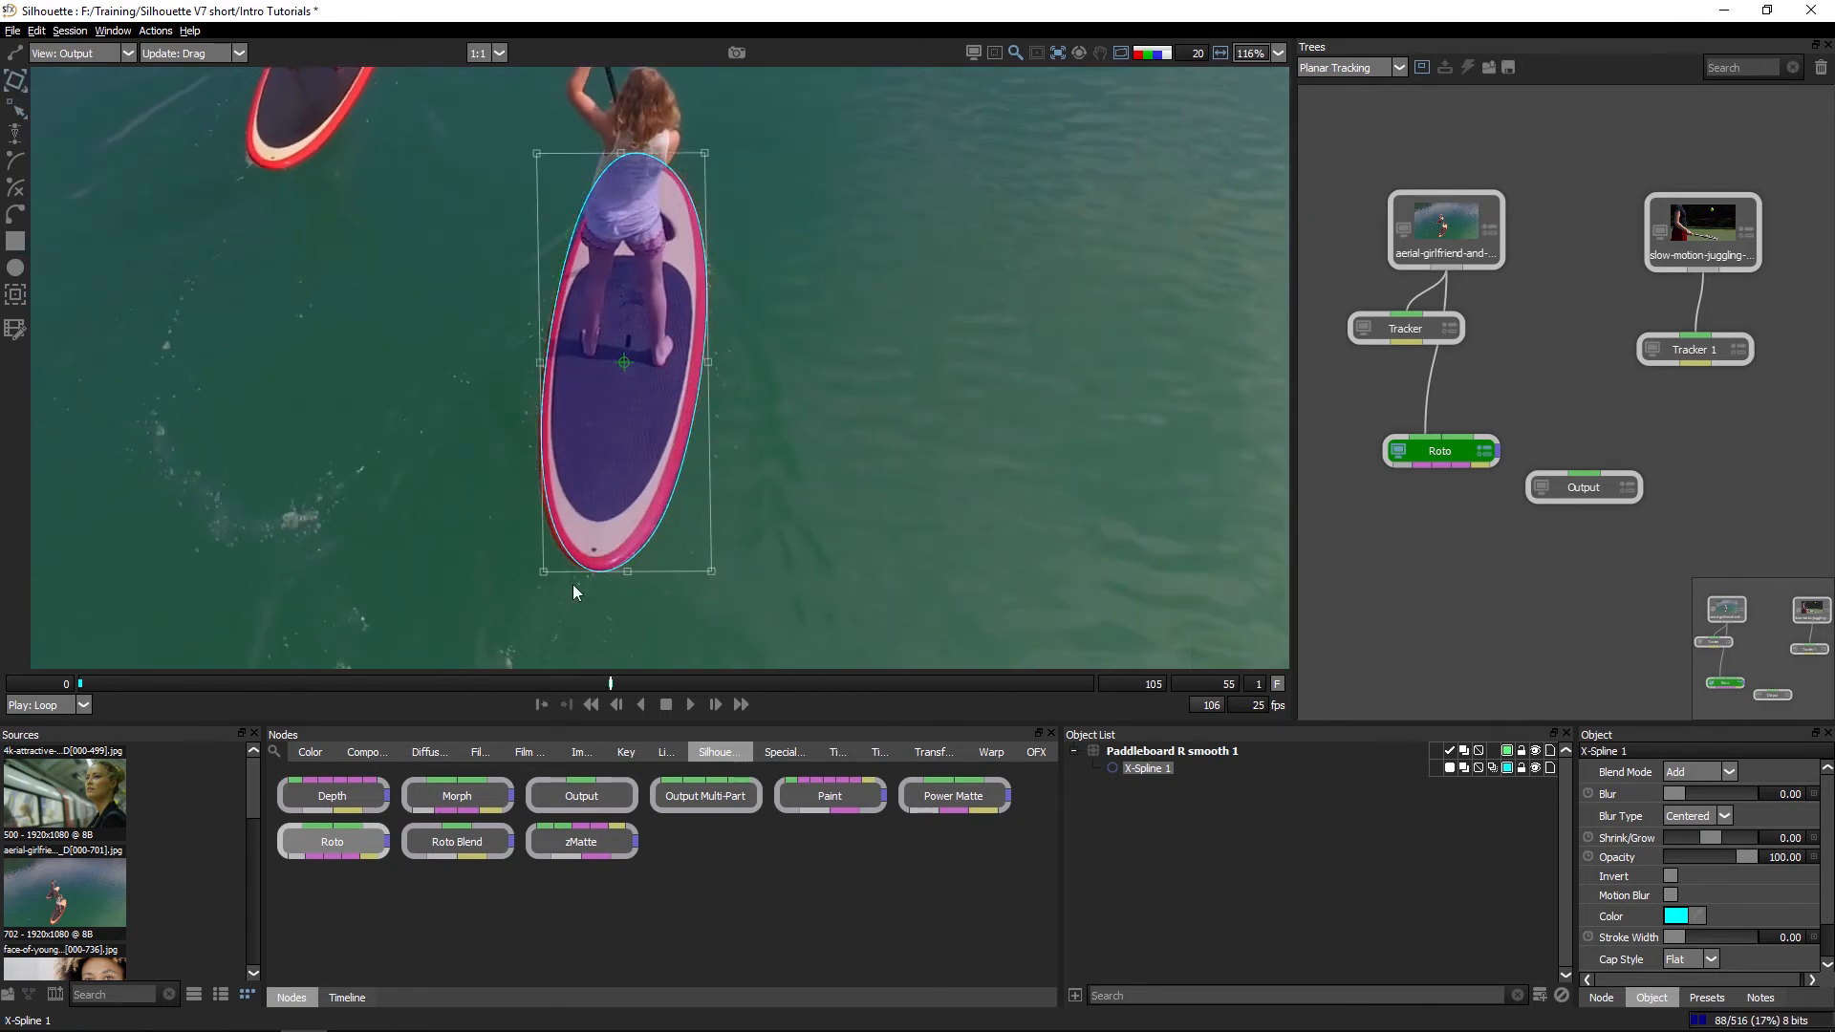
pyautogui.moveTo(542, 567); pyautogui.dragTo(535, 567)
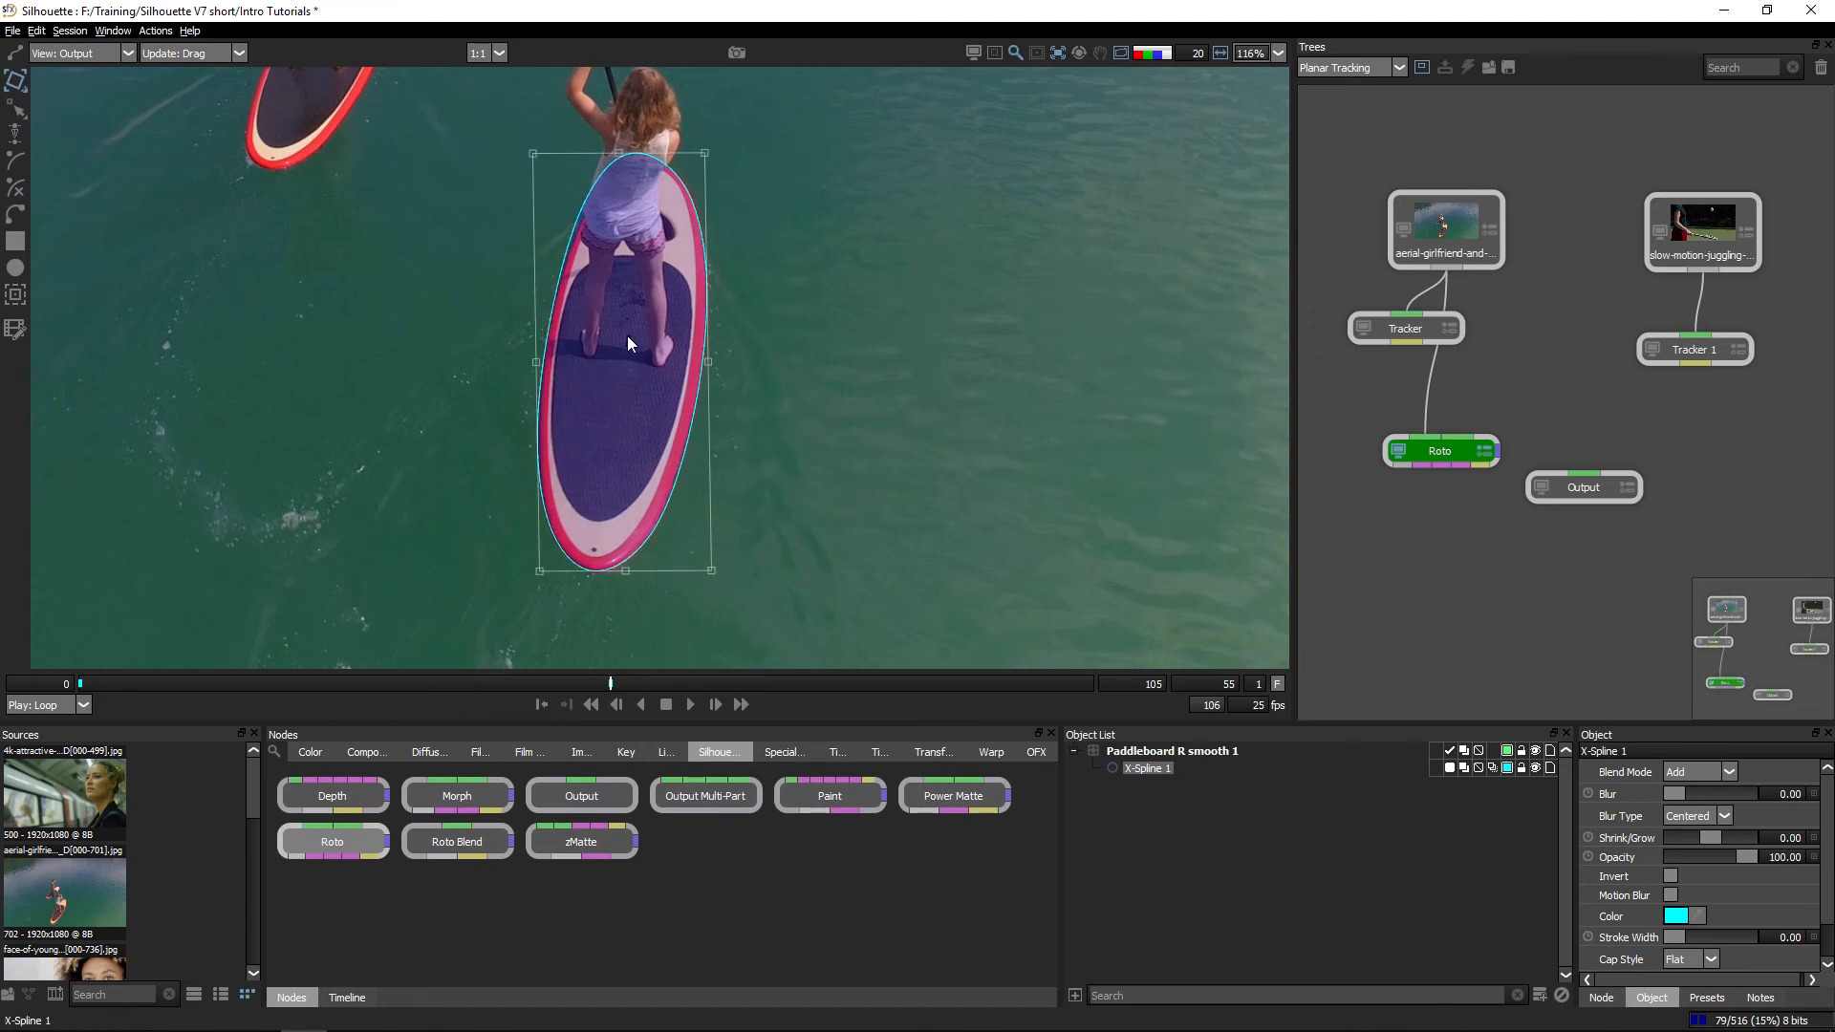
pyautogui.moveTo(619, 153); pyautogui.dragTo(621, 153)
pyautogui.moveTo(611, 685); pyautogui.dragTo(1092, 684)
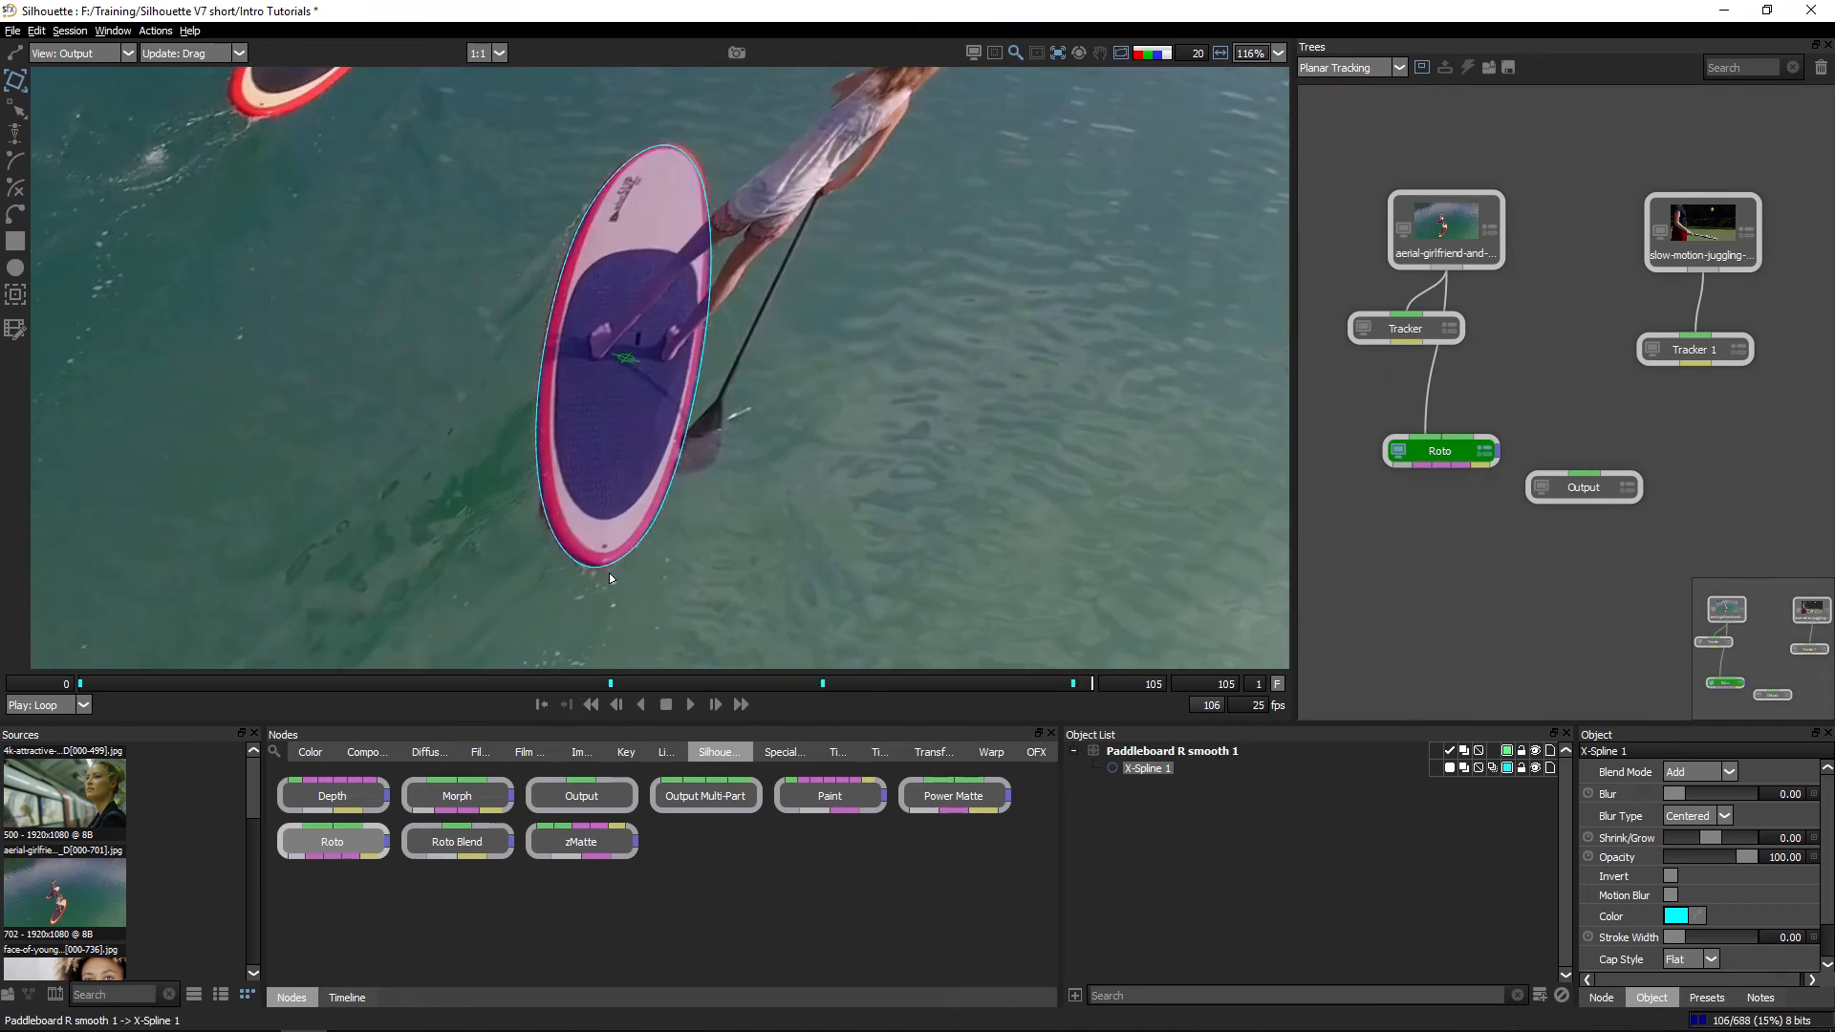
# Turn off the viewer stabilization, fit the whole image, and play the clip with the spline deselected to check the roto
pyautogui.click(1059, 54)
pyautogui.click(1088, 73)
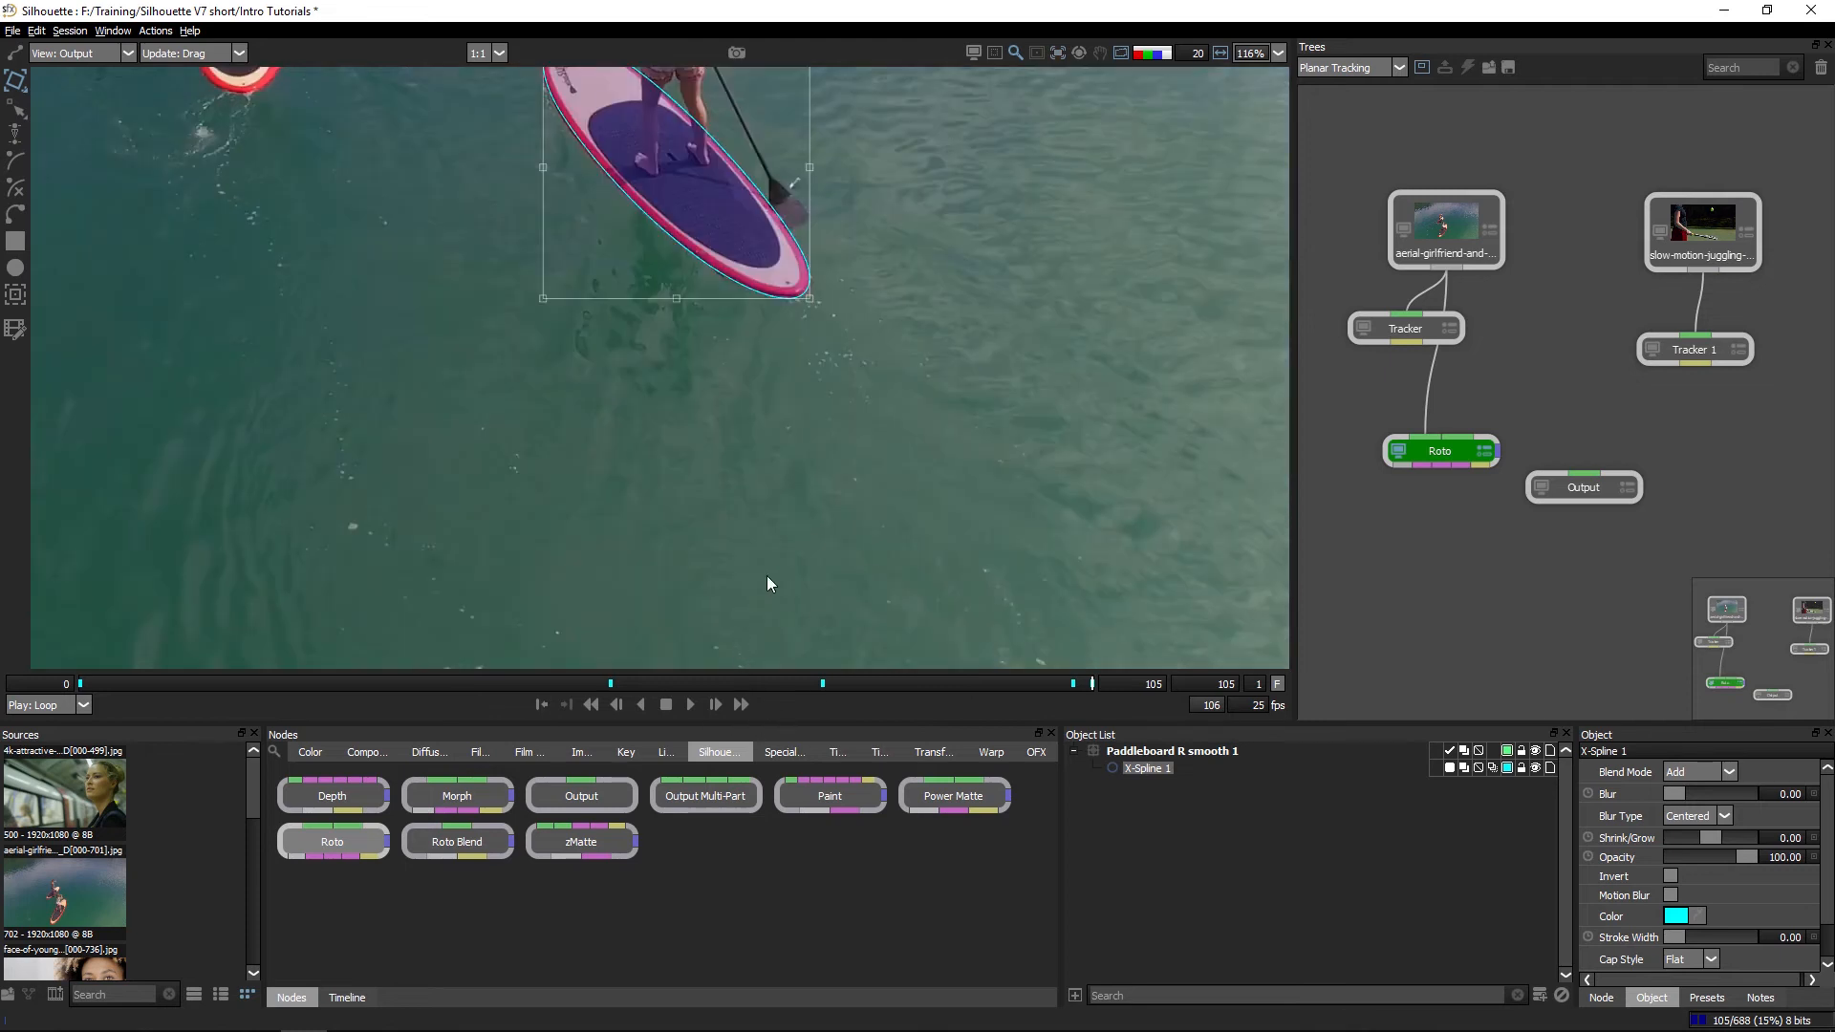
pyautogui.press('f')
pyautogui.click(1175, 778)
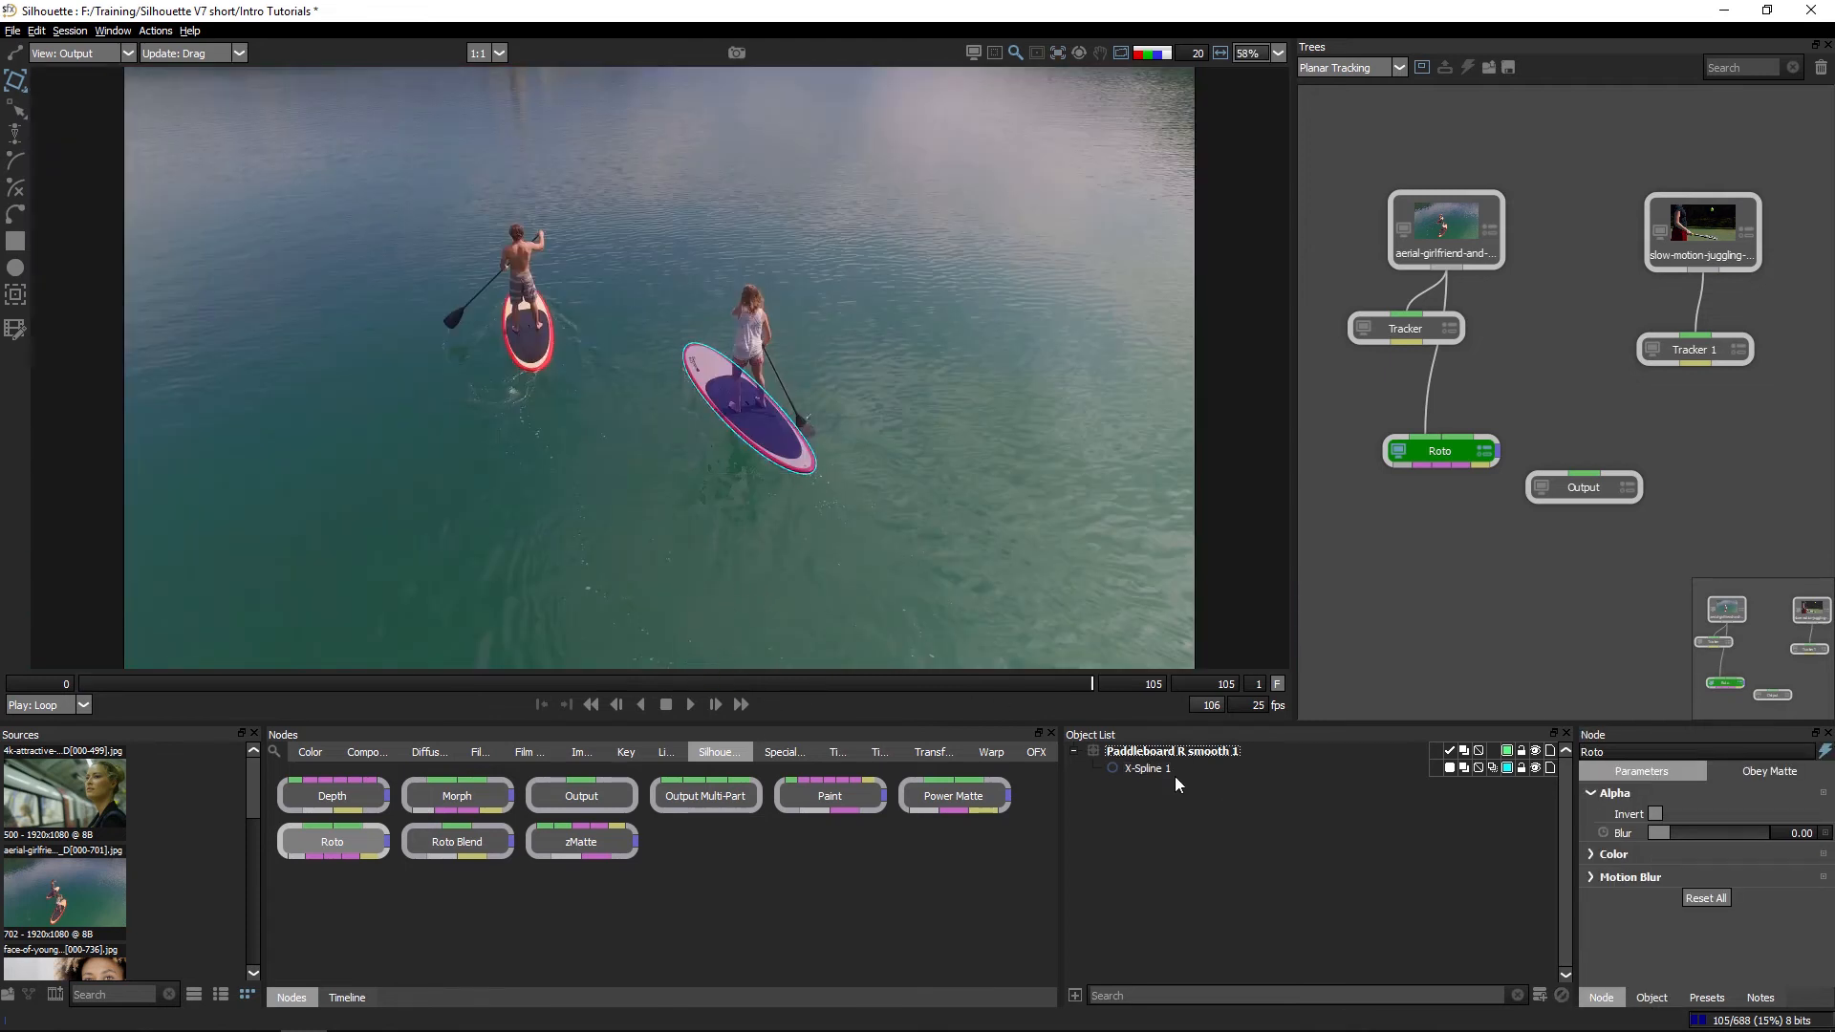
pyautogui.click(692, 704)
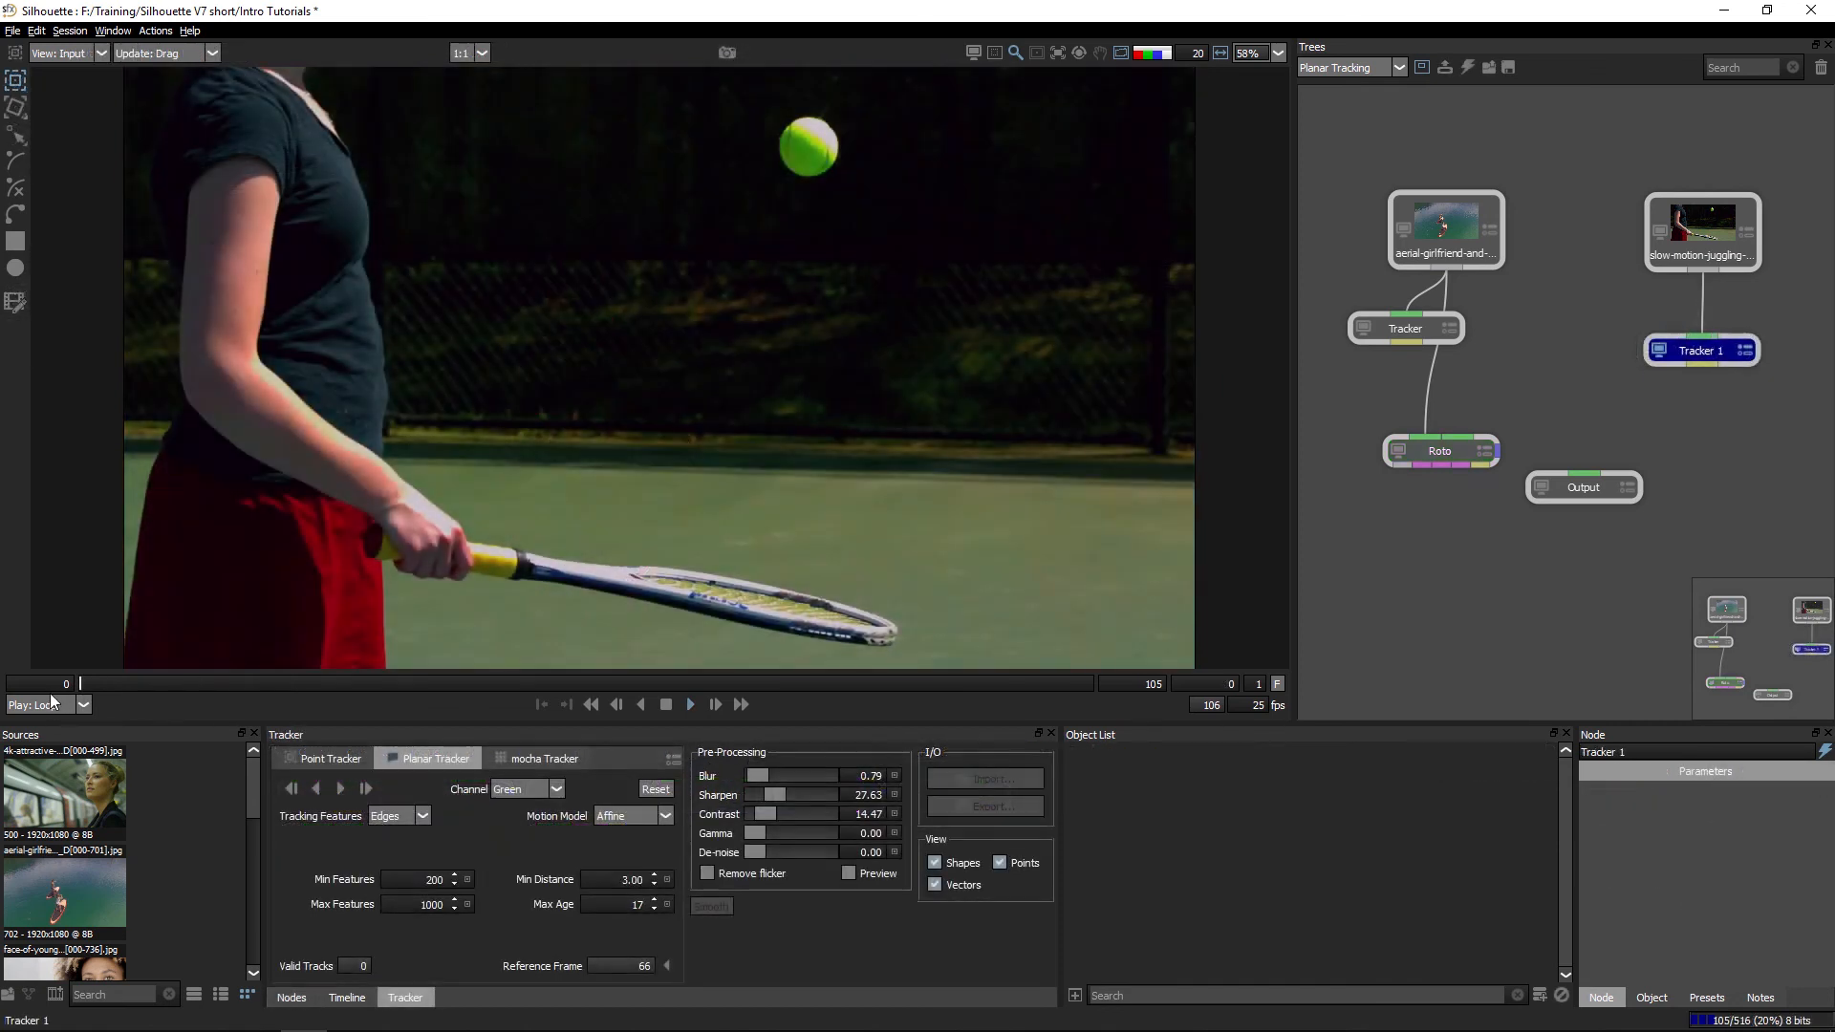
# Add a new layer to the tennis clip's tracker at frame 0 and rename it Ball
pyautogui.moveTo(49, 691)
pyautogui.mouseDown()
pyautogui.moveTo(747, 652)
pyautogui.moveTo(81, 680)
pyautogui.mouseUp()
pyautogui.click(1540, 994)
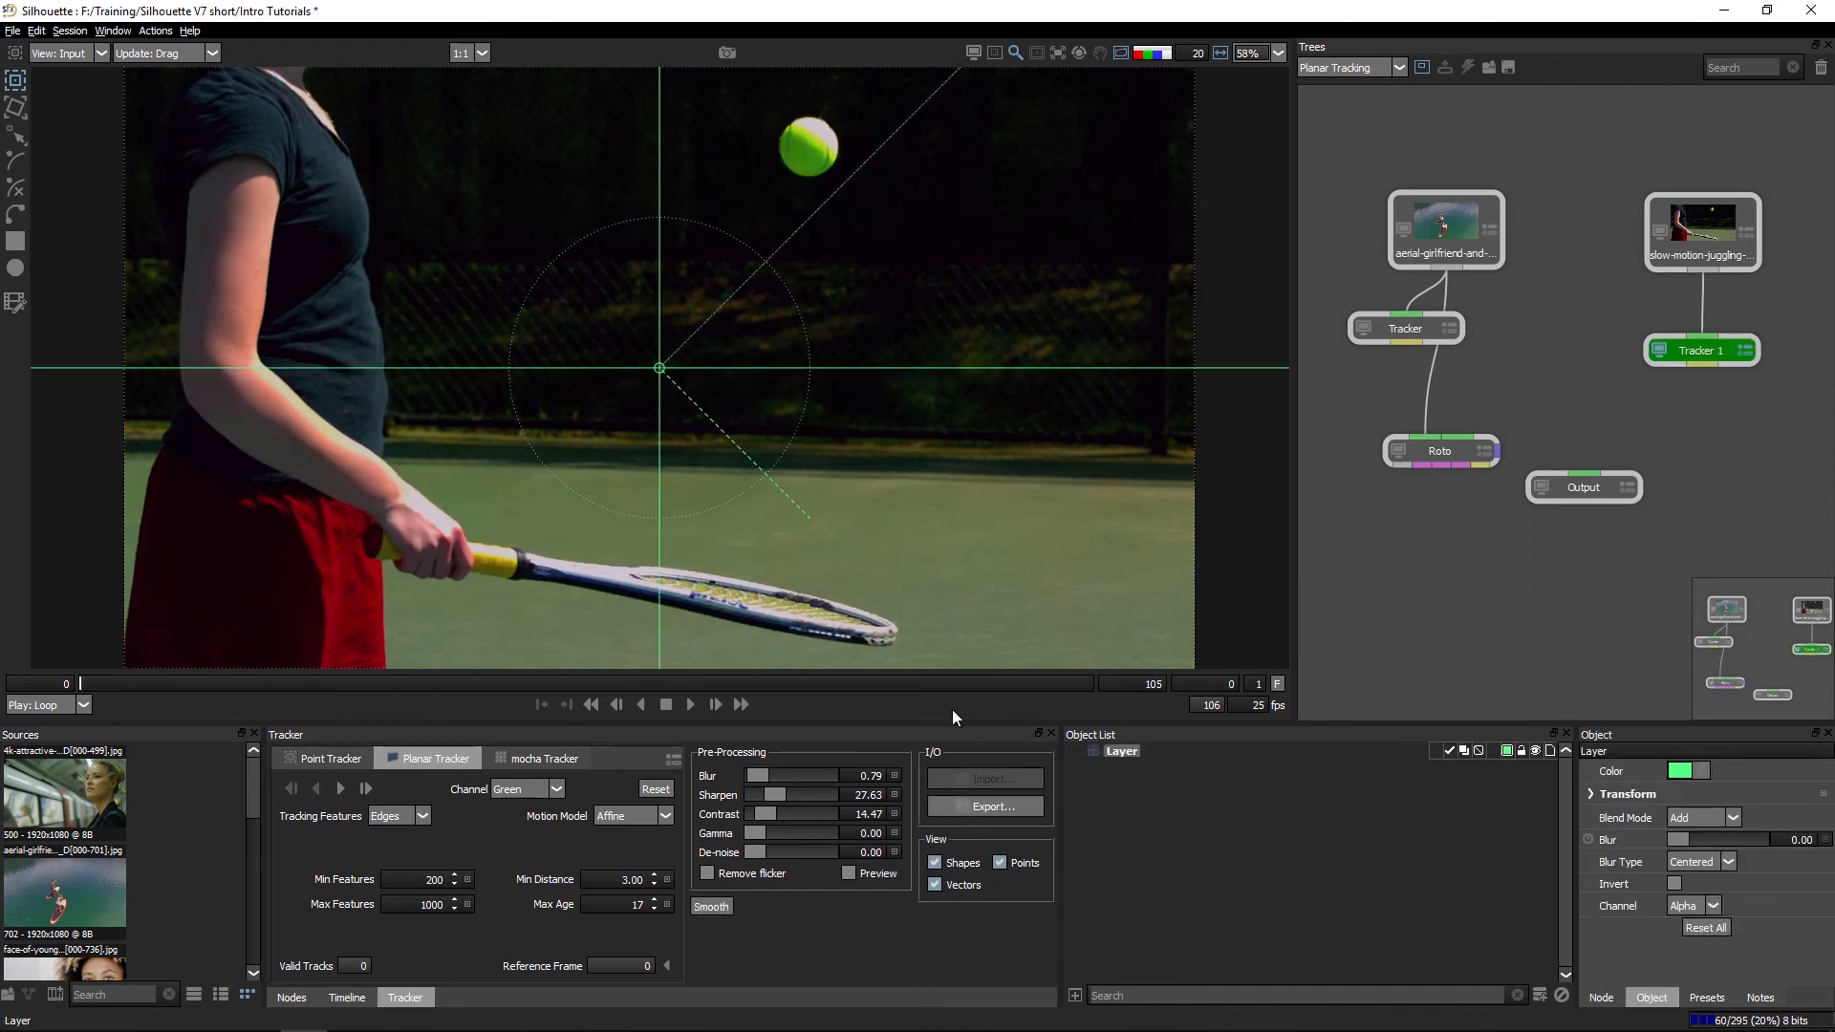
pyautogui.doubleClick(1123, 752)
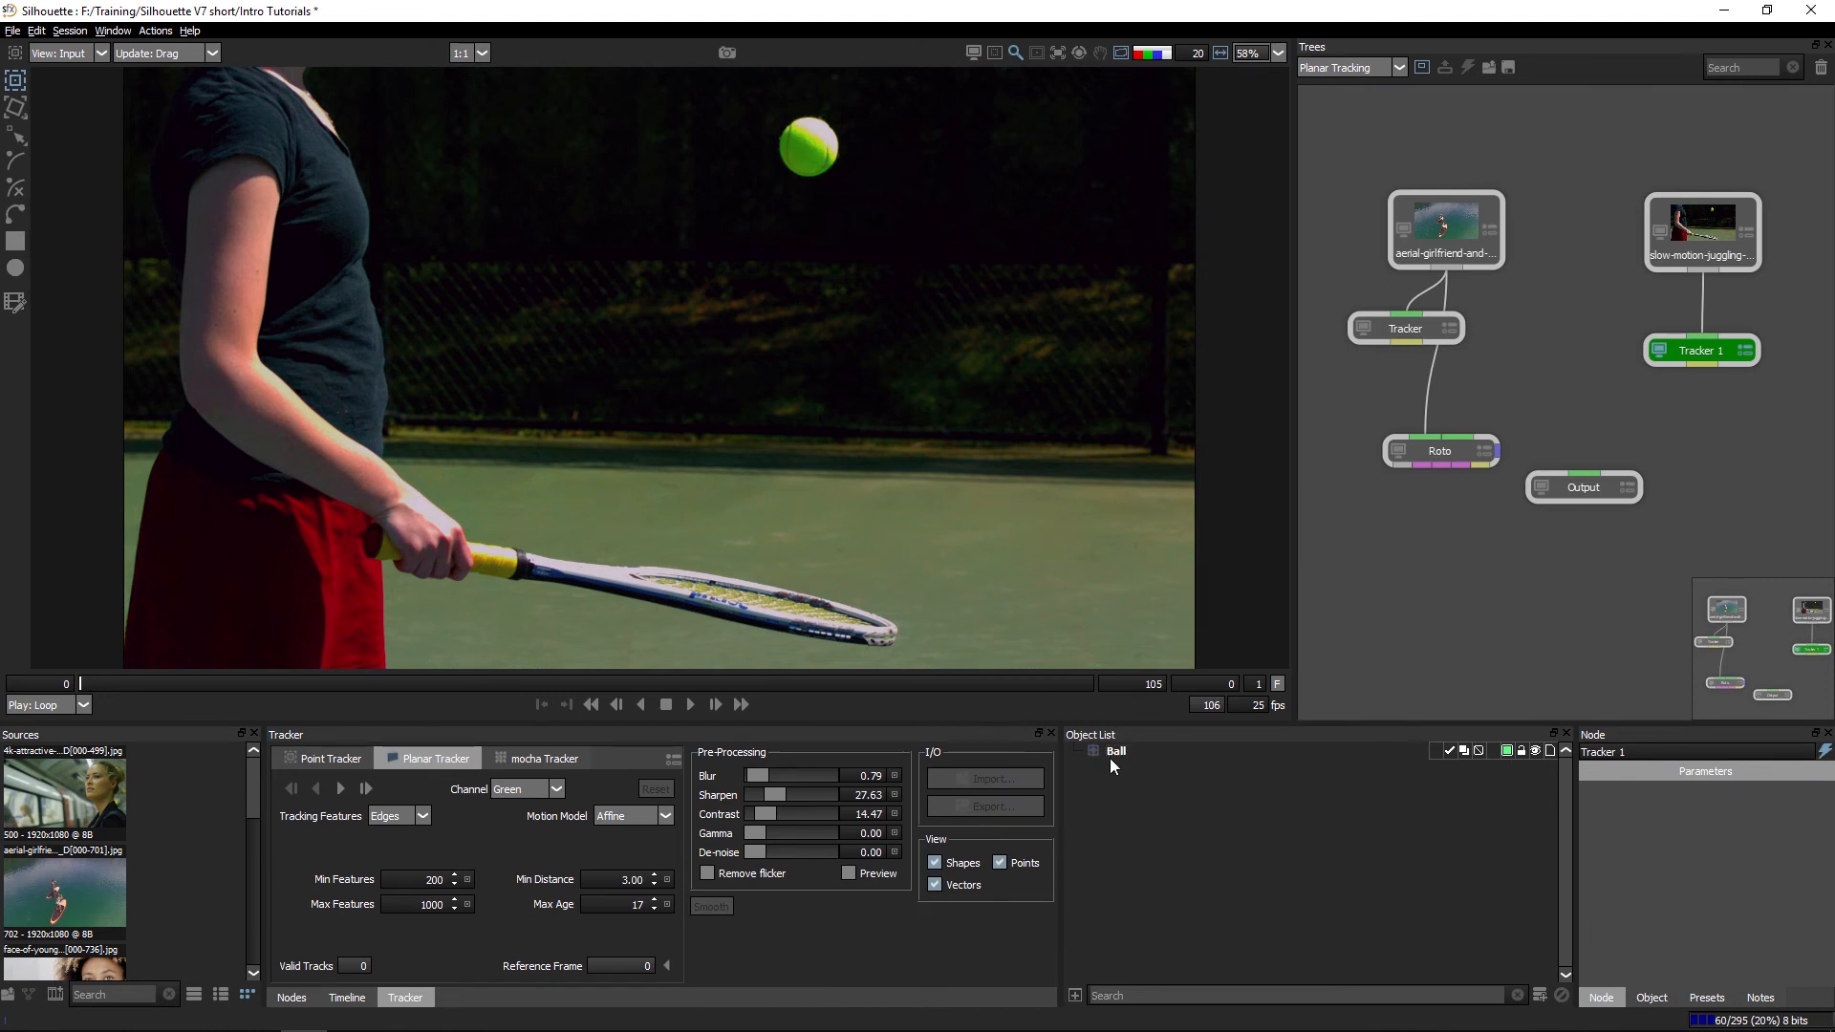
pyautogui.click(1125, 750)
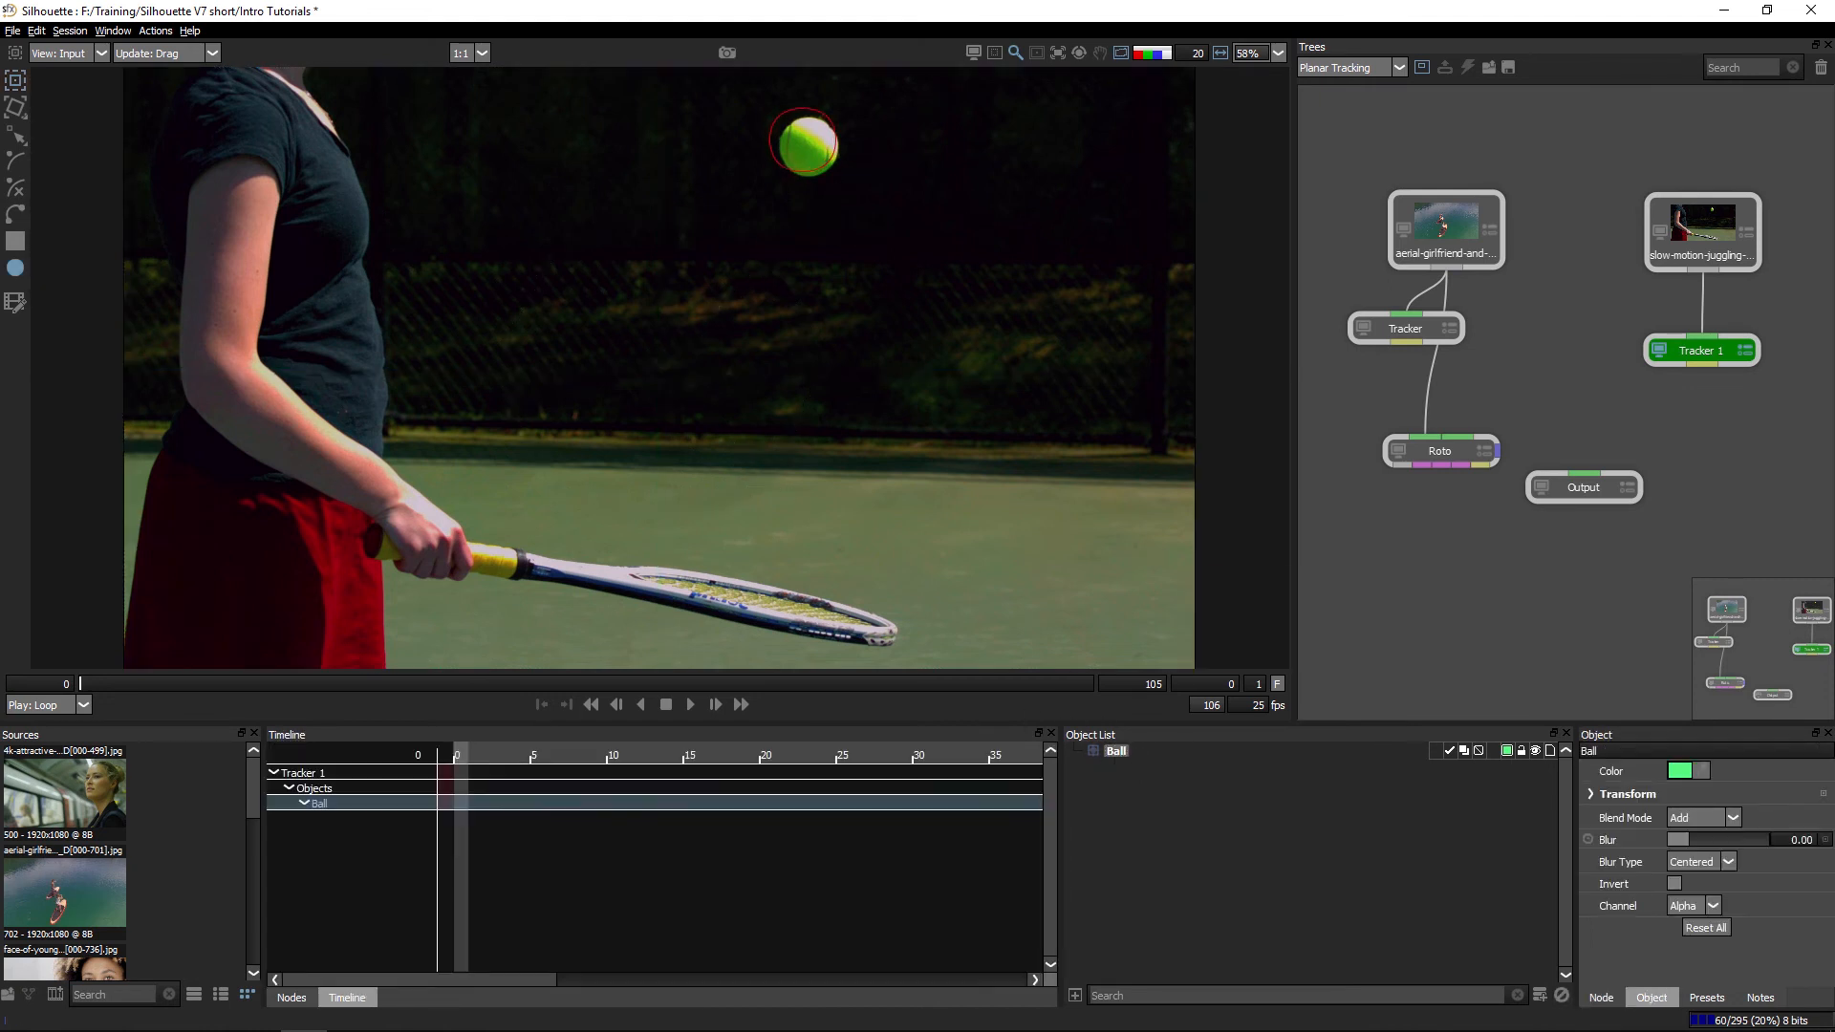
# Draw a circle shape around the tennis ball inside the Ball layer and fit its corner points to the ball's edge
pyautogui.moveTo(841, 178); pyautogui.dragTo(845, 178)
pyautogui.moveTo(773, 112); pyautogui.dragTo(831, 118)
pyautogui.click(769, 181)
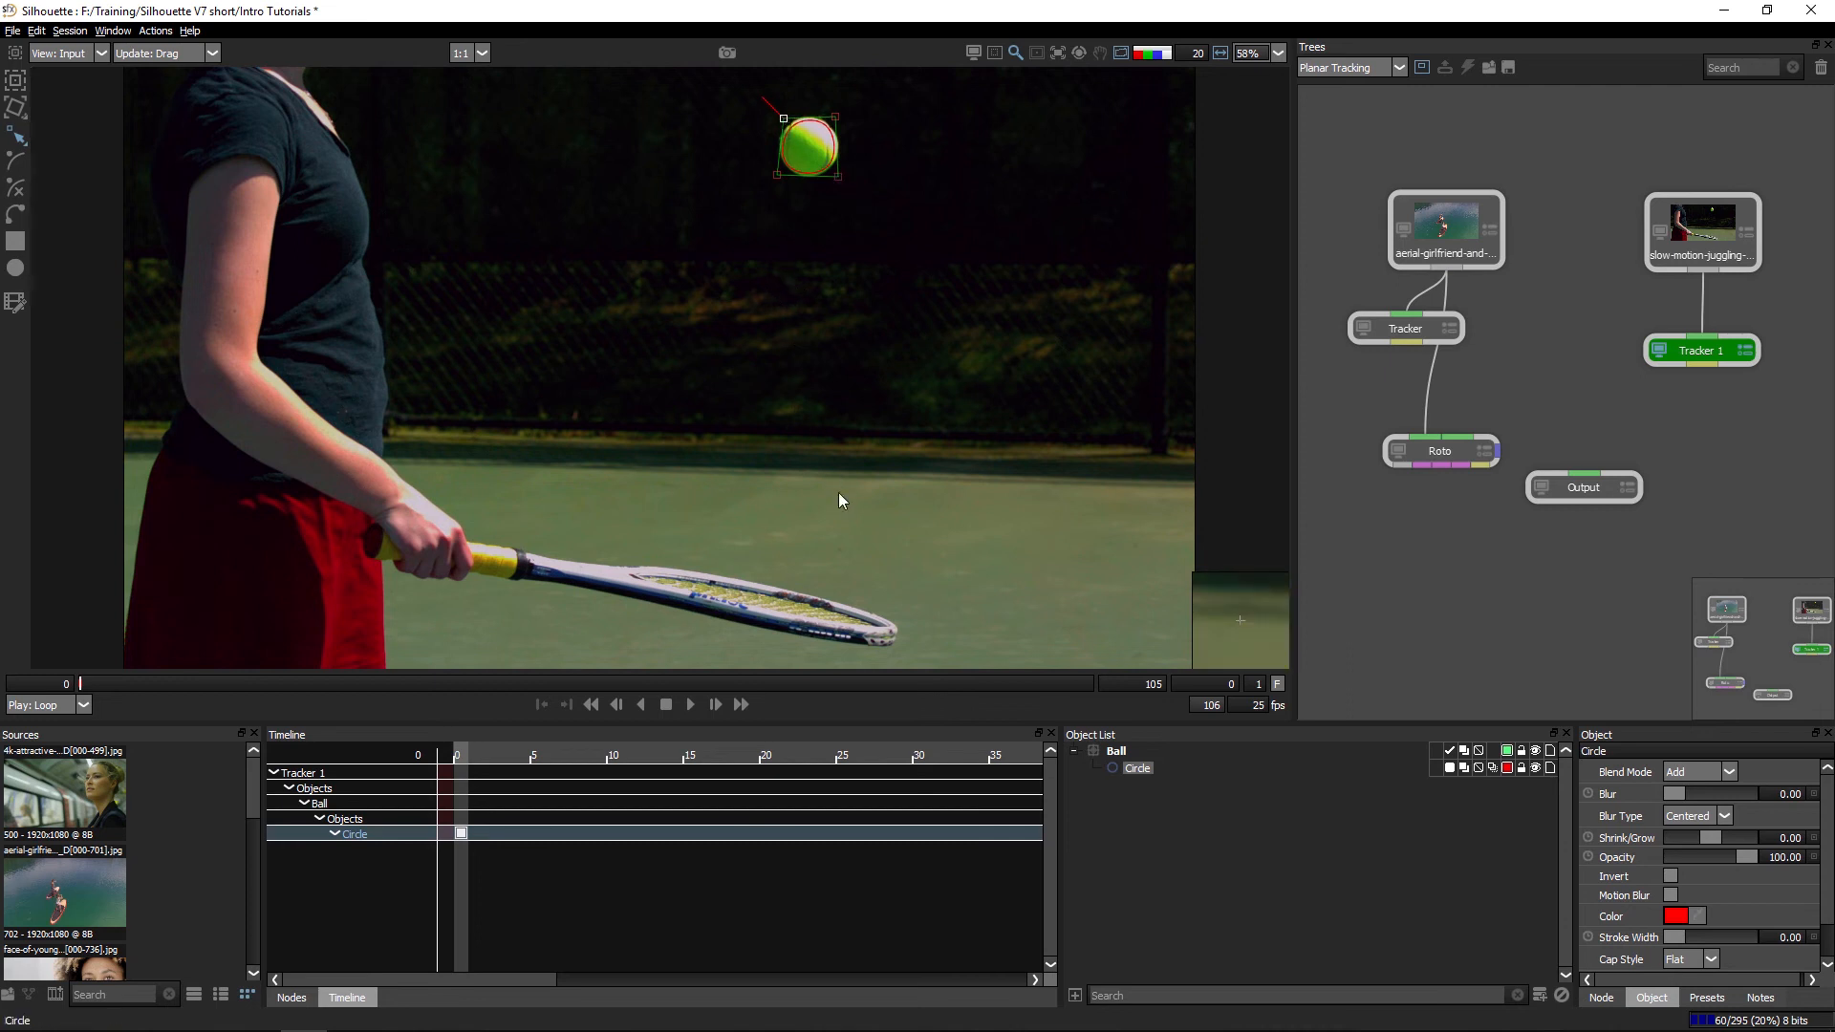
# Reset the tracker's sharpening and contrast to 0, set blur to 1.84, and choose Red after previewing the Luminance and Blue channels
pyautogui.press('t')
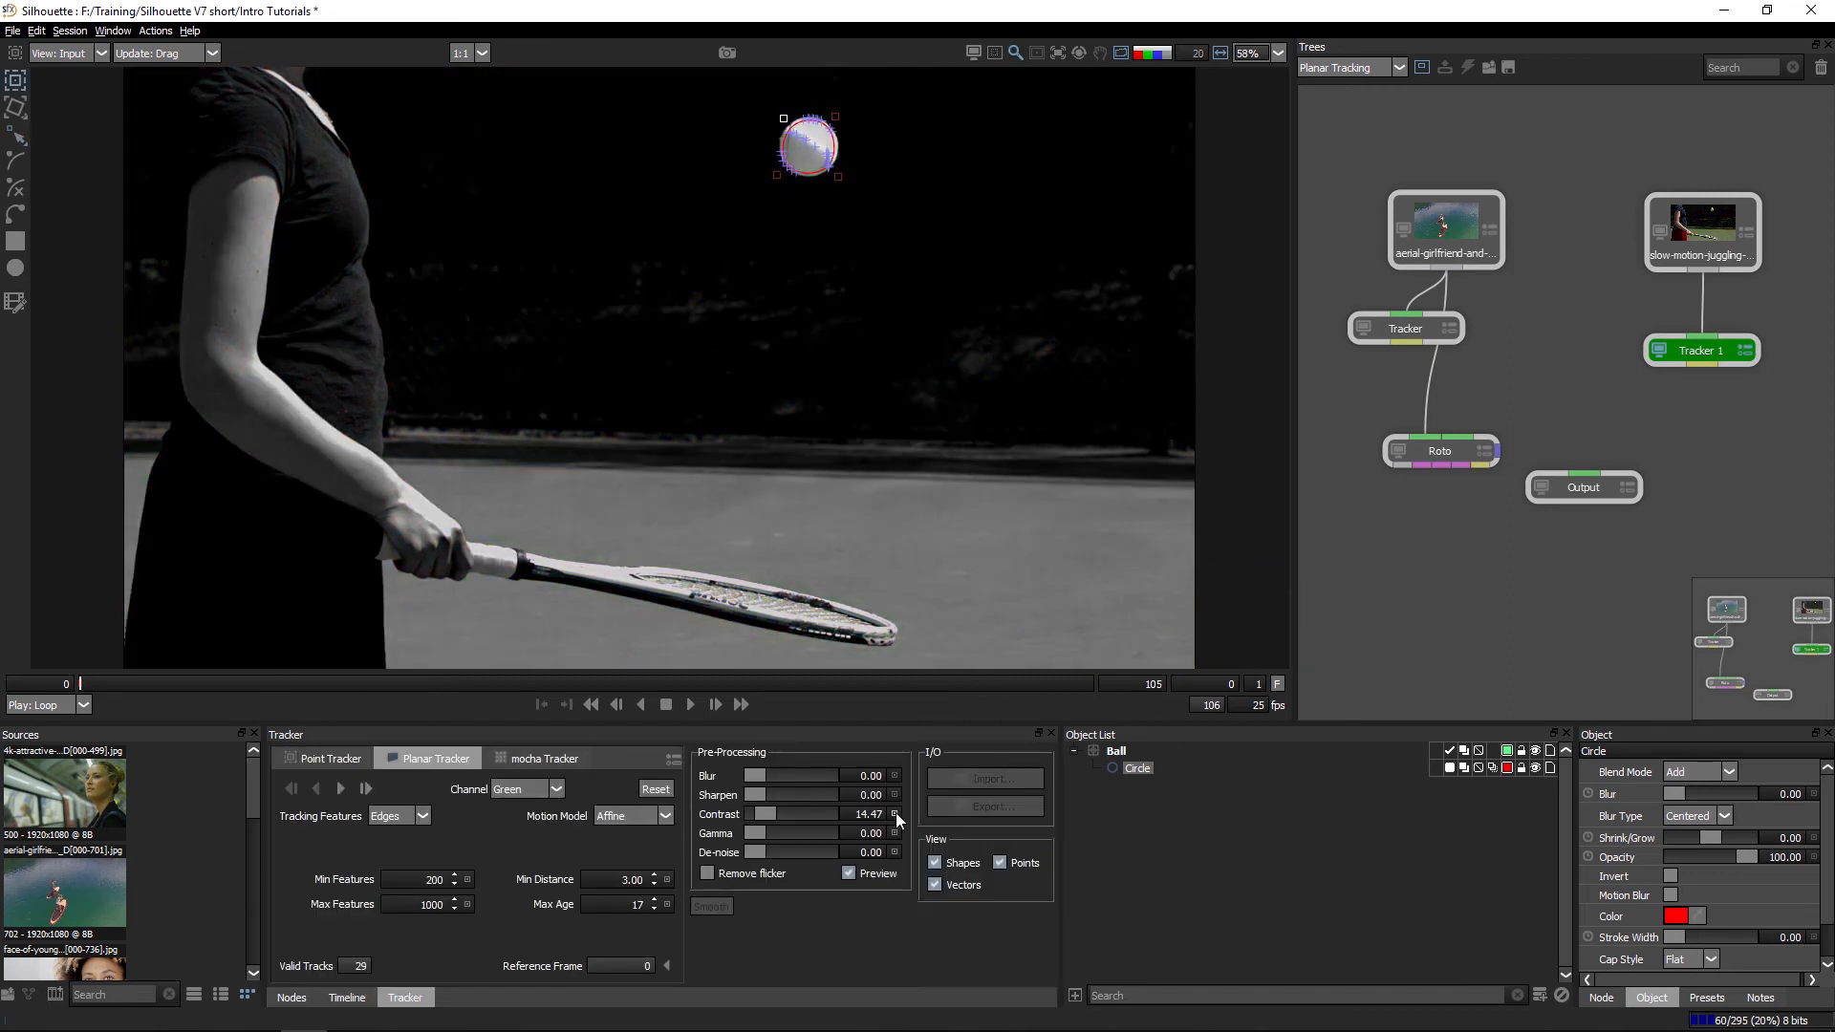
pyautogui.click(894, 814)
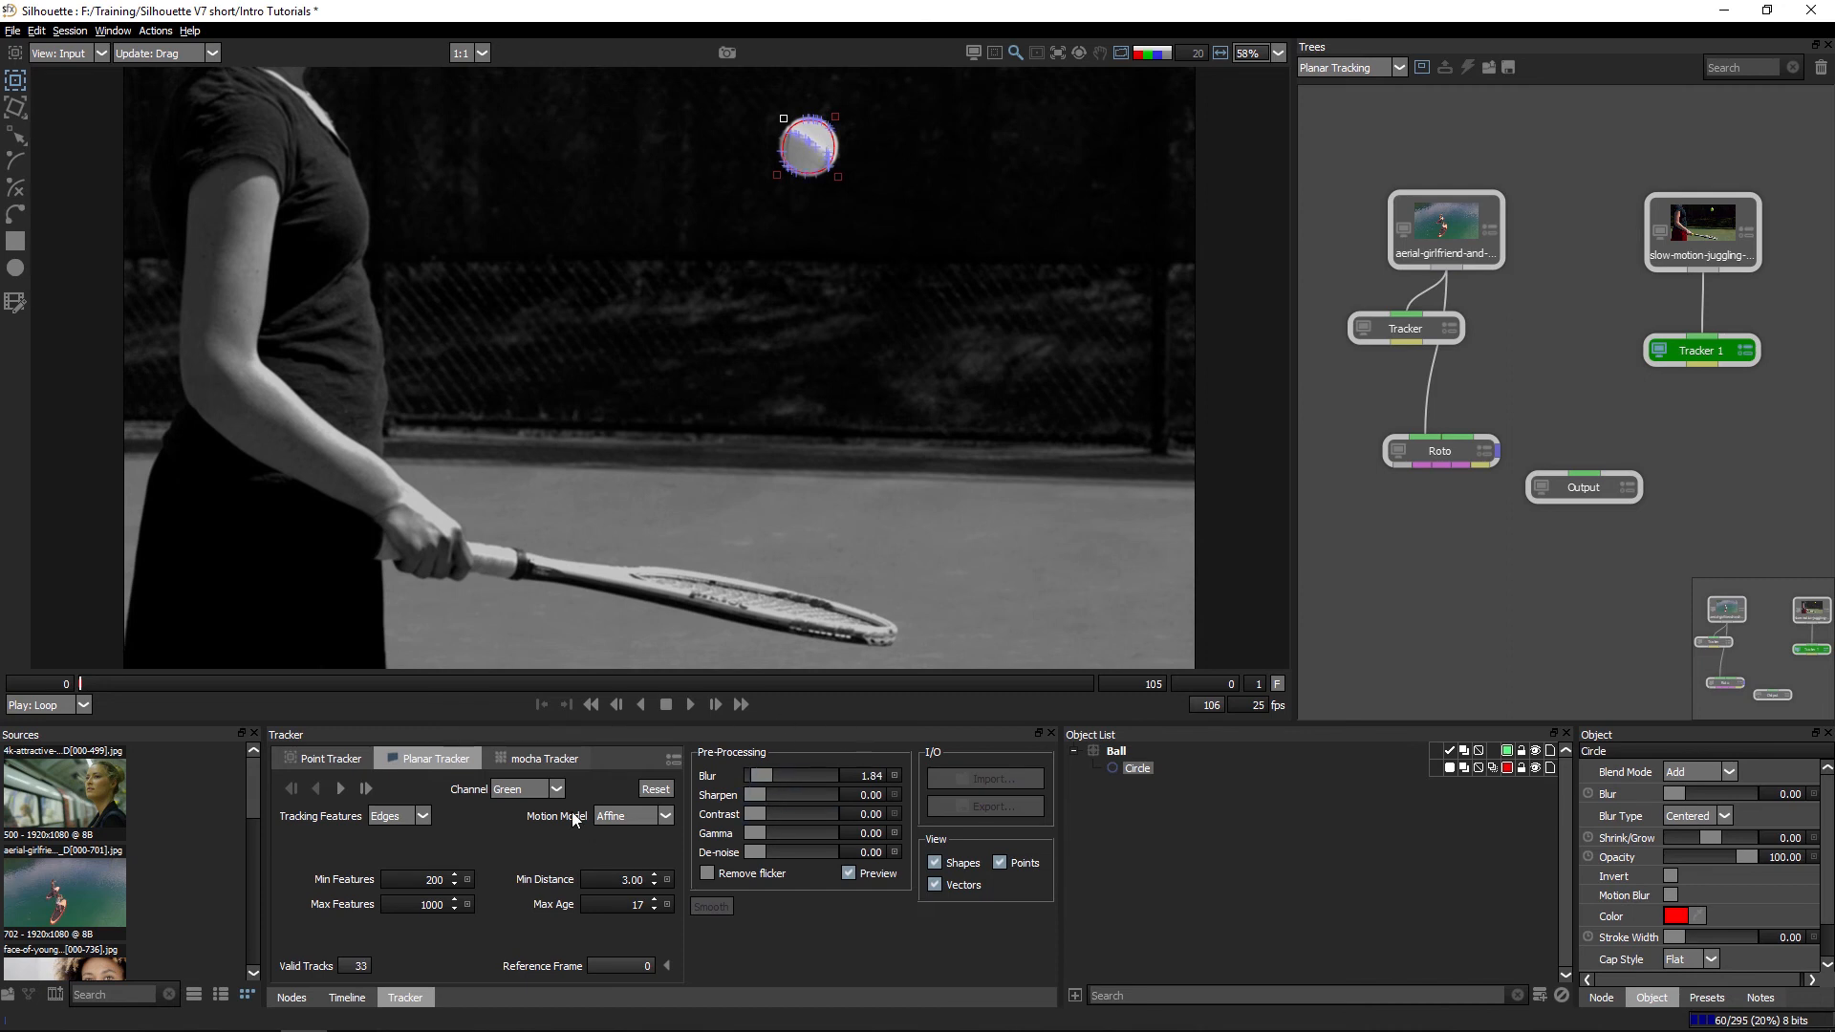
pyautogui.click(524, 789)
pyautogui.click(521, 806)
pyautogui.click(525, 789)
pyautogui.click(523, 818)
pyautogui.click(524, 790)
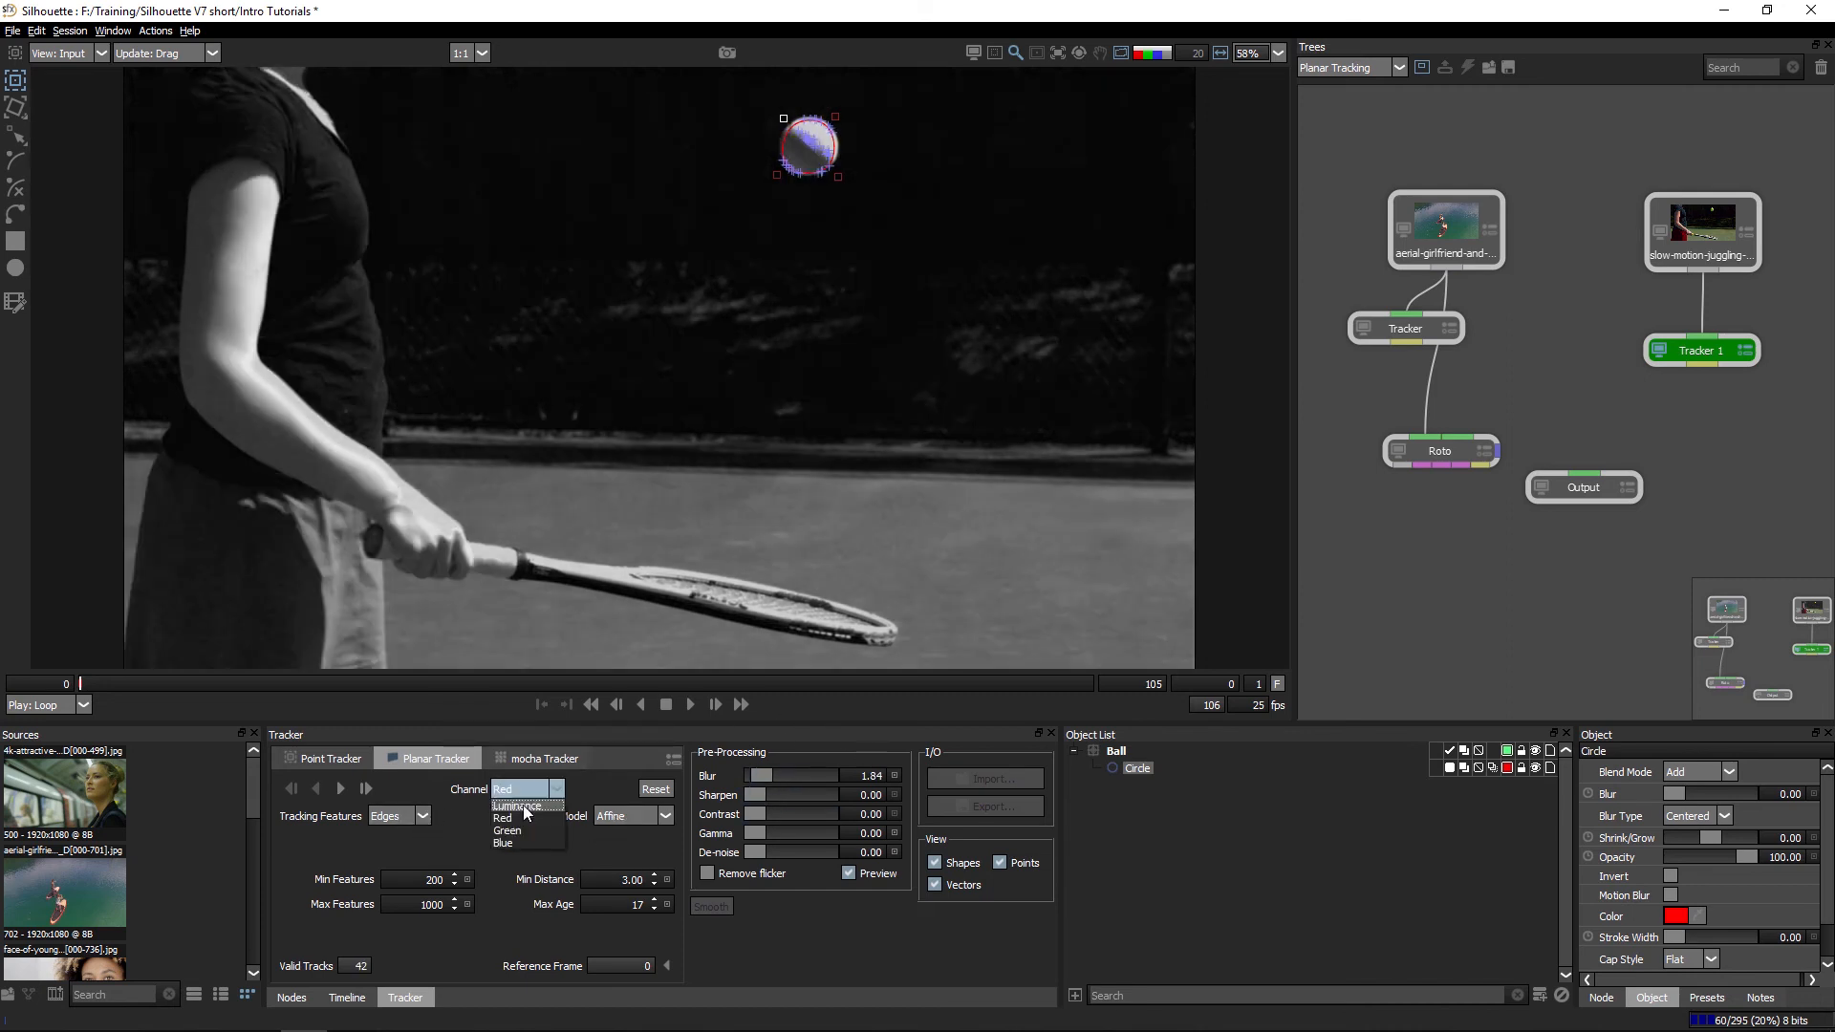
pyautogui.click(519, 843)
pyautogui.click(523, 789)
pyautogui.click(519, 819)
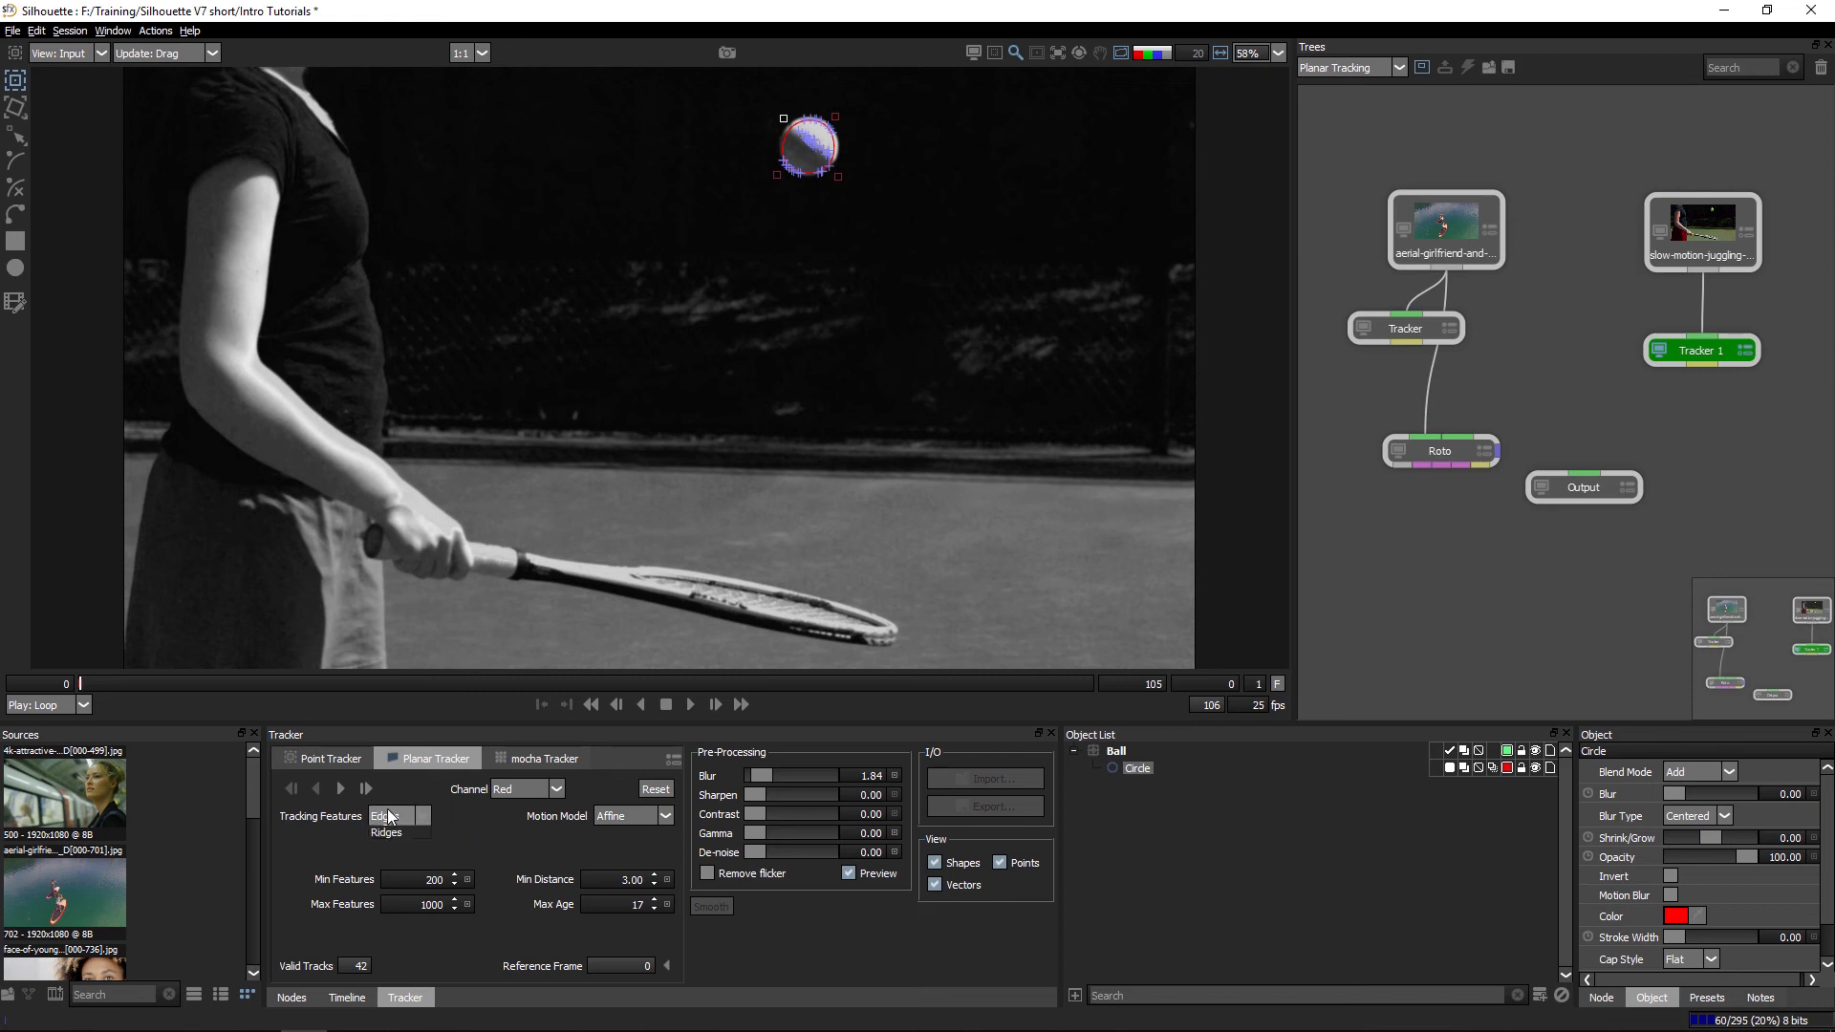
# Compare the Auto and Ridges tracking features on the ball and return the setting to Edges
pyautogui.click(382, 832)
pyautogui.click(394, 815)
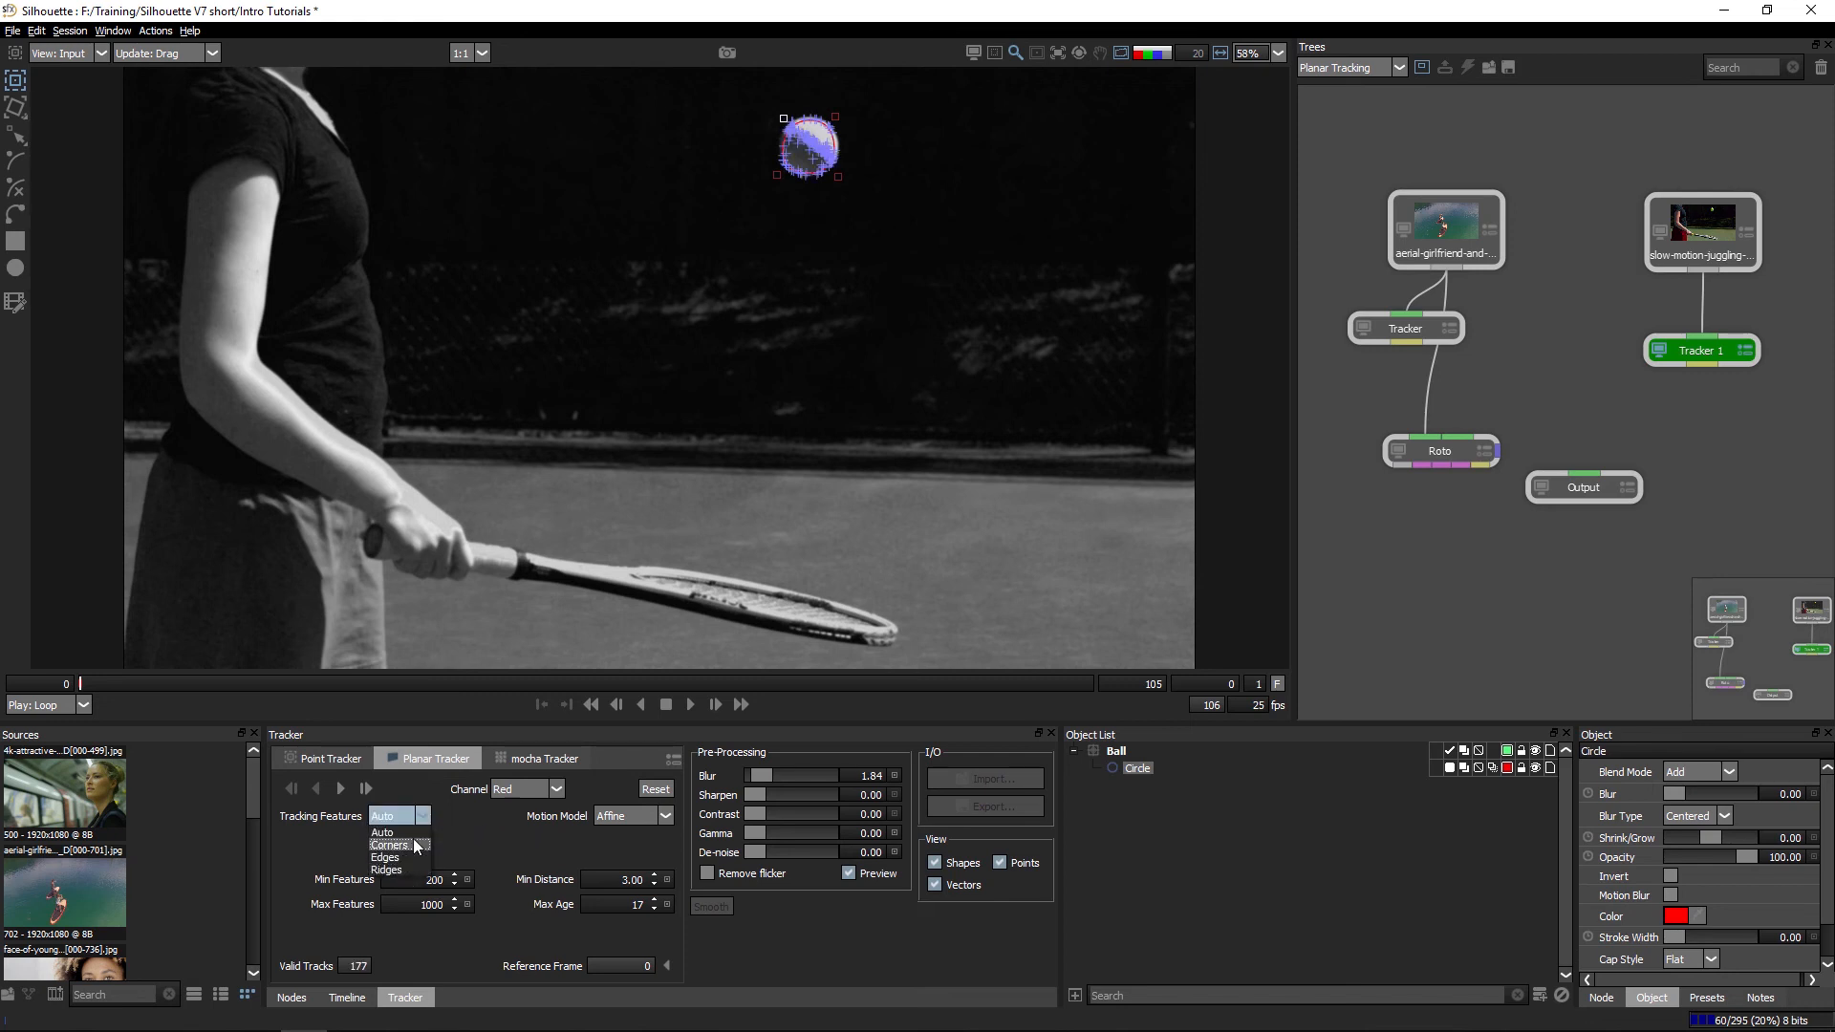
pyautogui.click(416, 819)
pyautogui.click(413, 833)
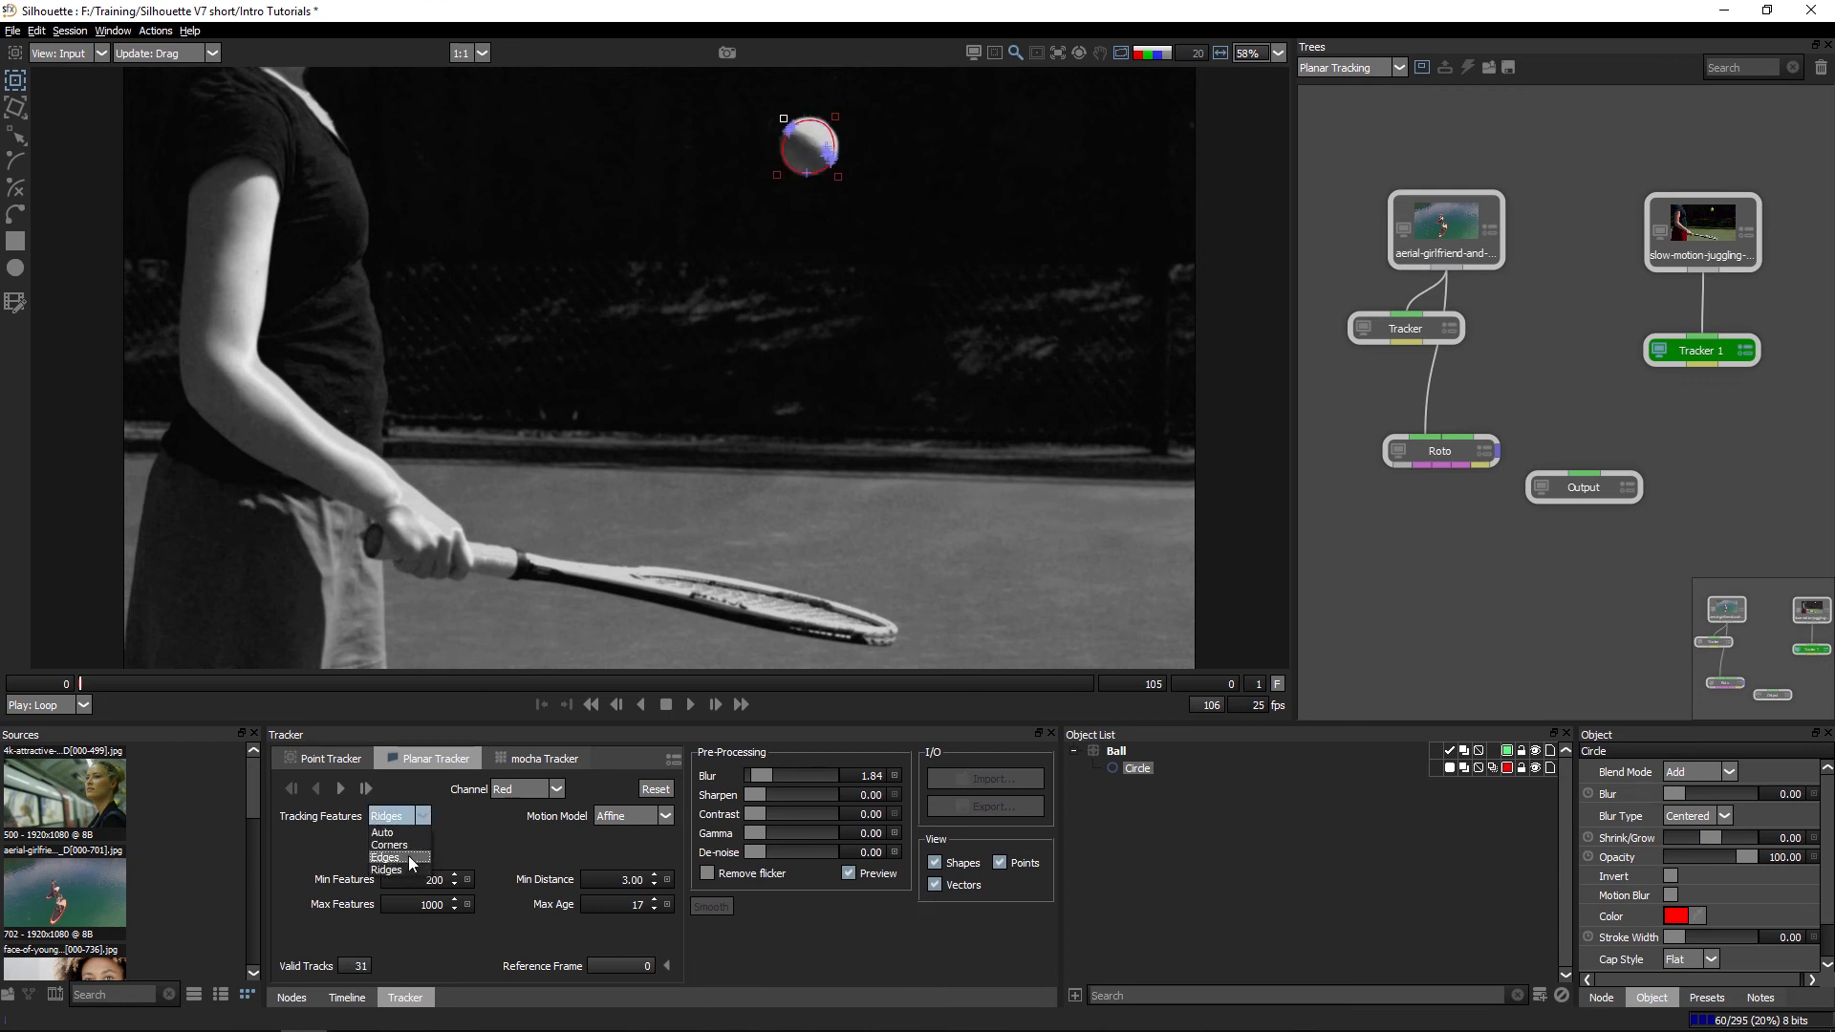
pyautogui.click(411, 858)
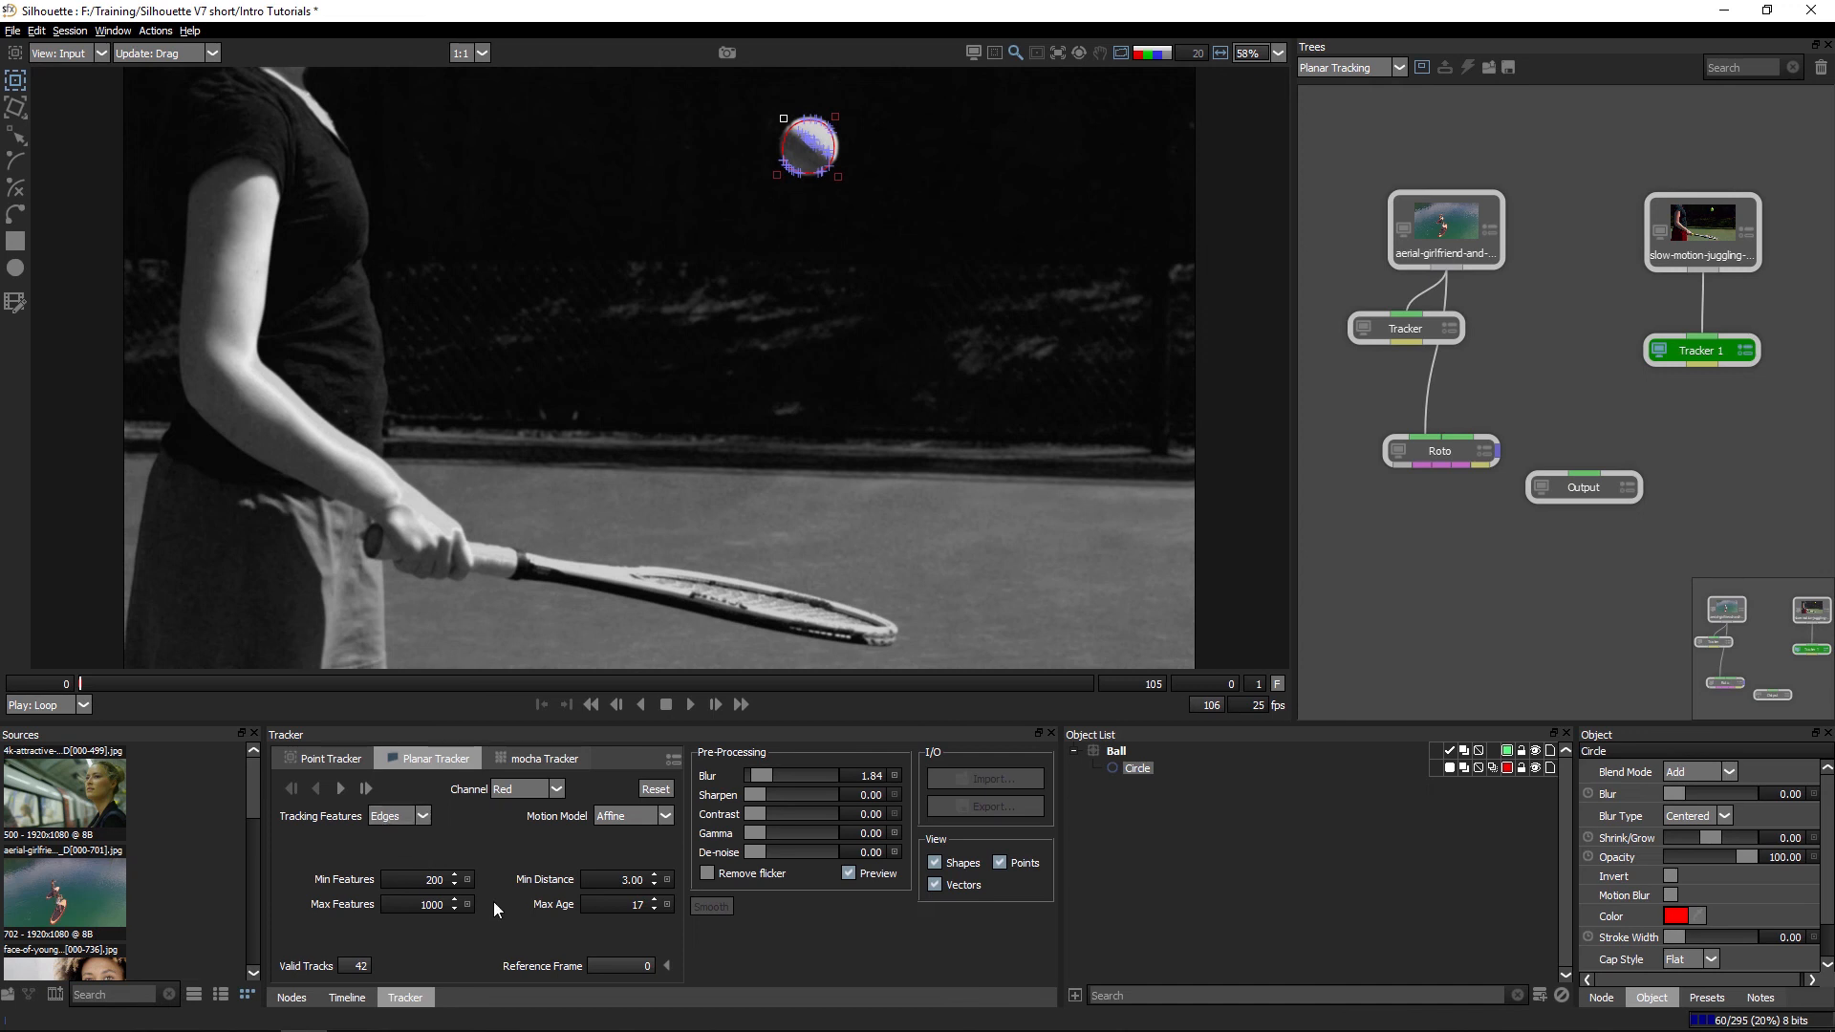
# Set the motion model to Translation, turn off the pre-processing preview, and planar-track the Ball layer forward from frame 0
pyautogui.click(627, 815)
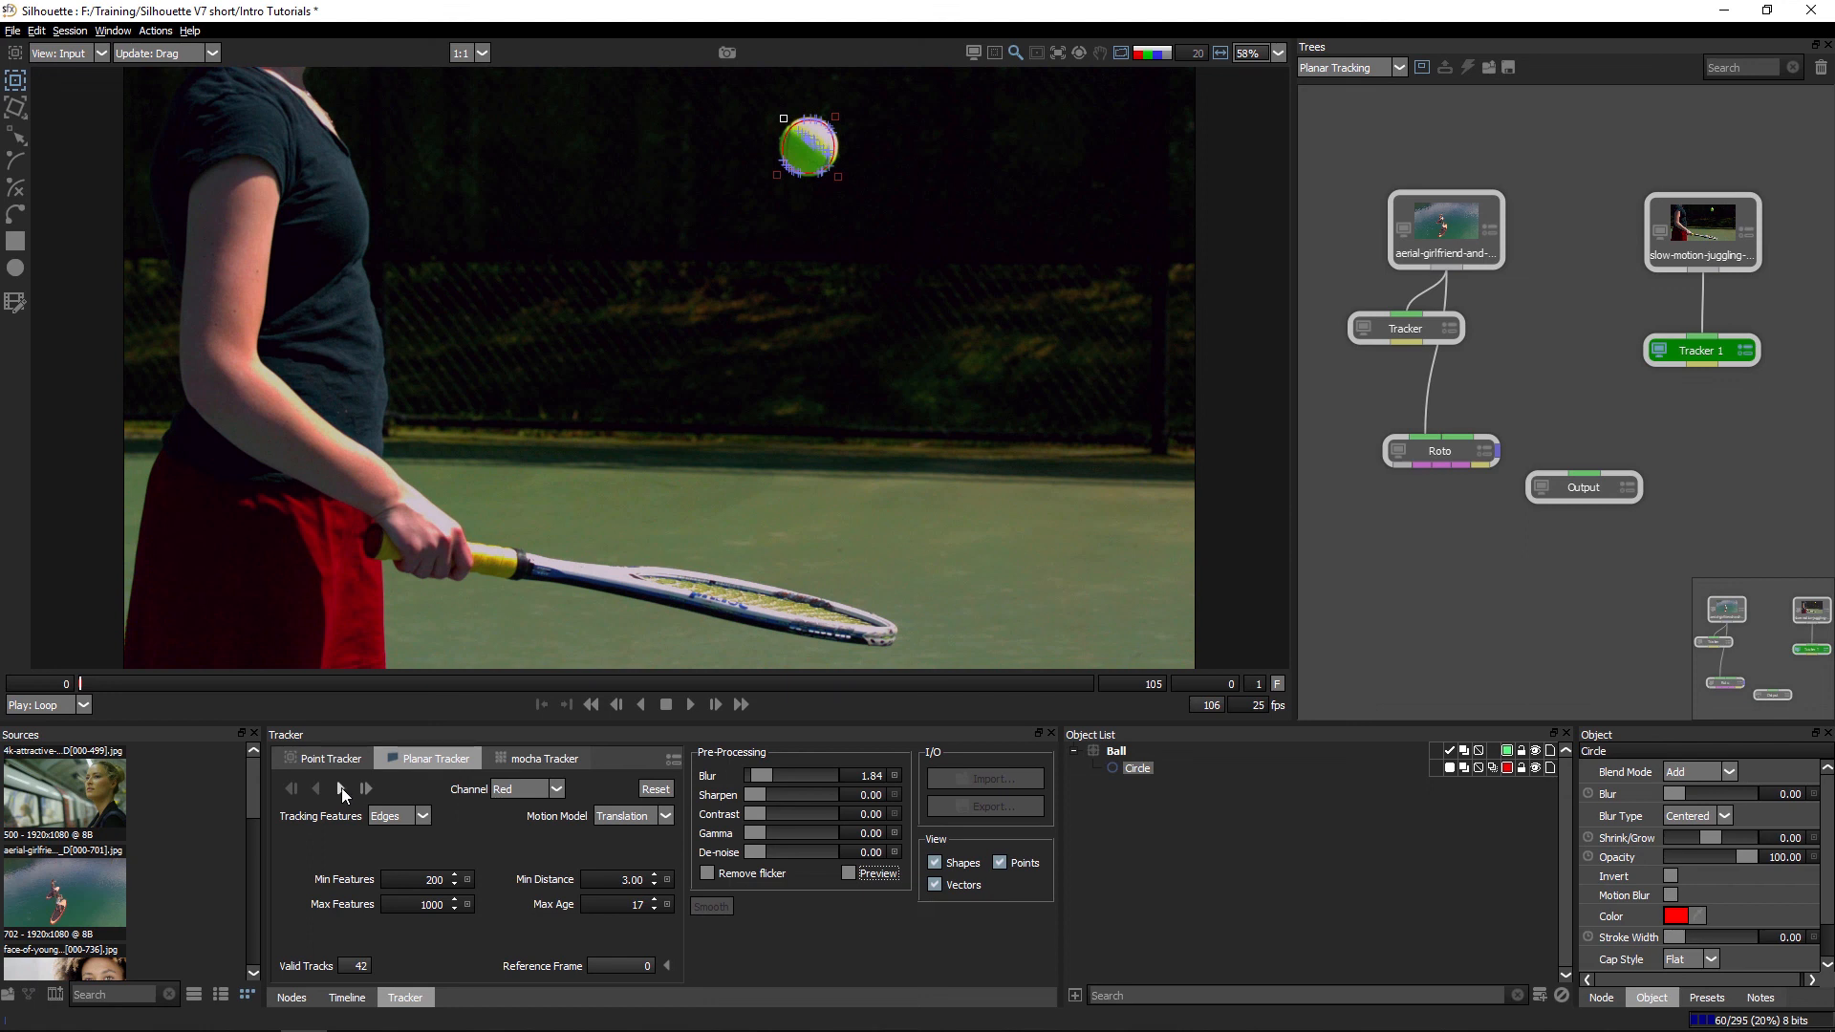
pyautogui.click(341, 788)
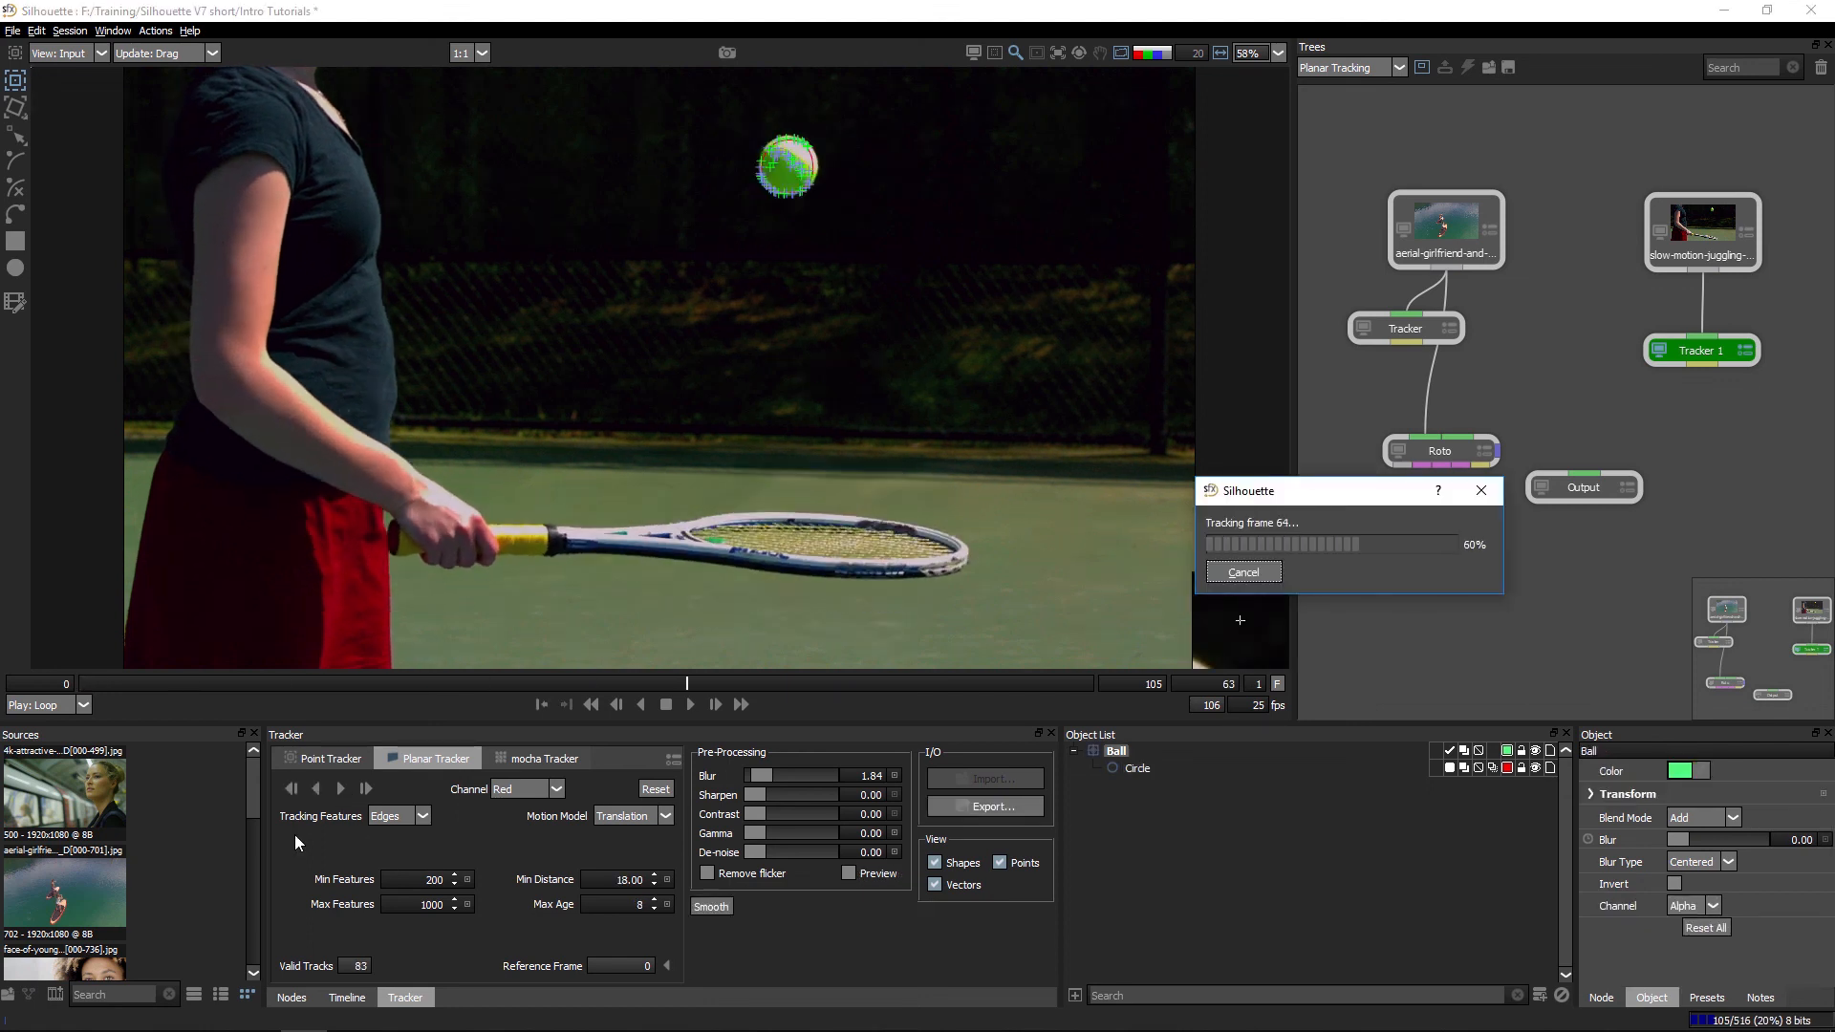
# Scrub back through the tracked frames to frame 0 and play the clip to check the ball's track
pyautogui.moveTo(1057, 680); pyautogui.dragTo(774, 684)
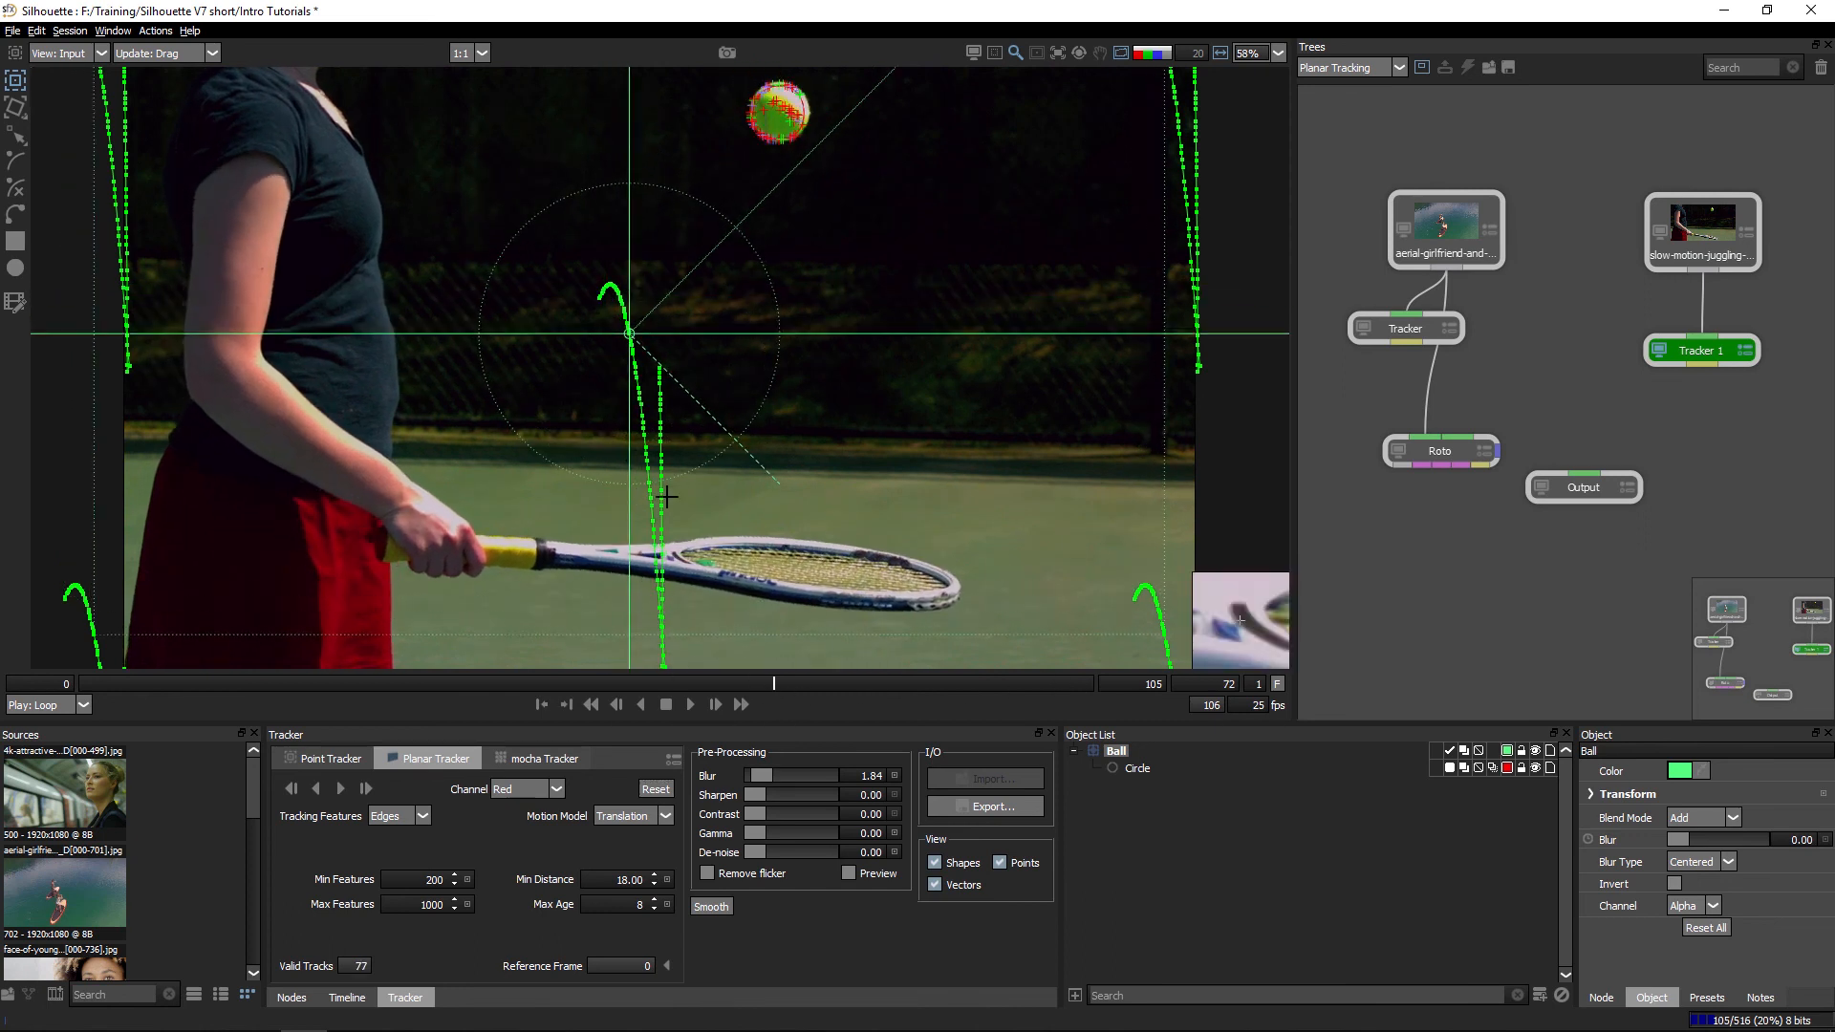
pyautogui.click(765, 684)
pyautogui.moveTo(766, 684); pyautogui.dragTo(69, 703)
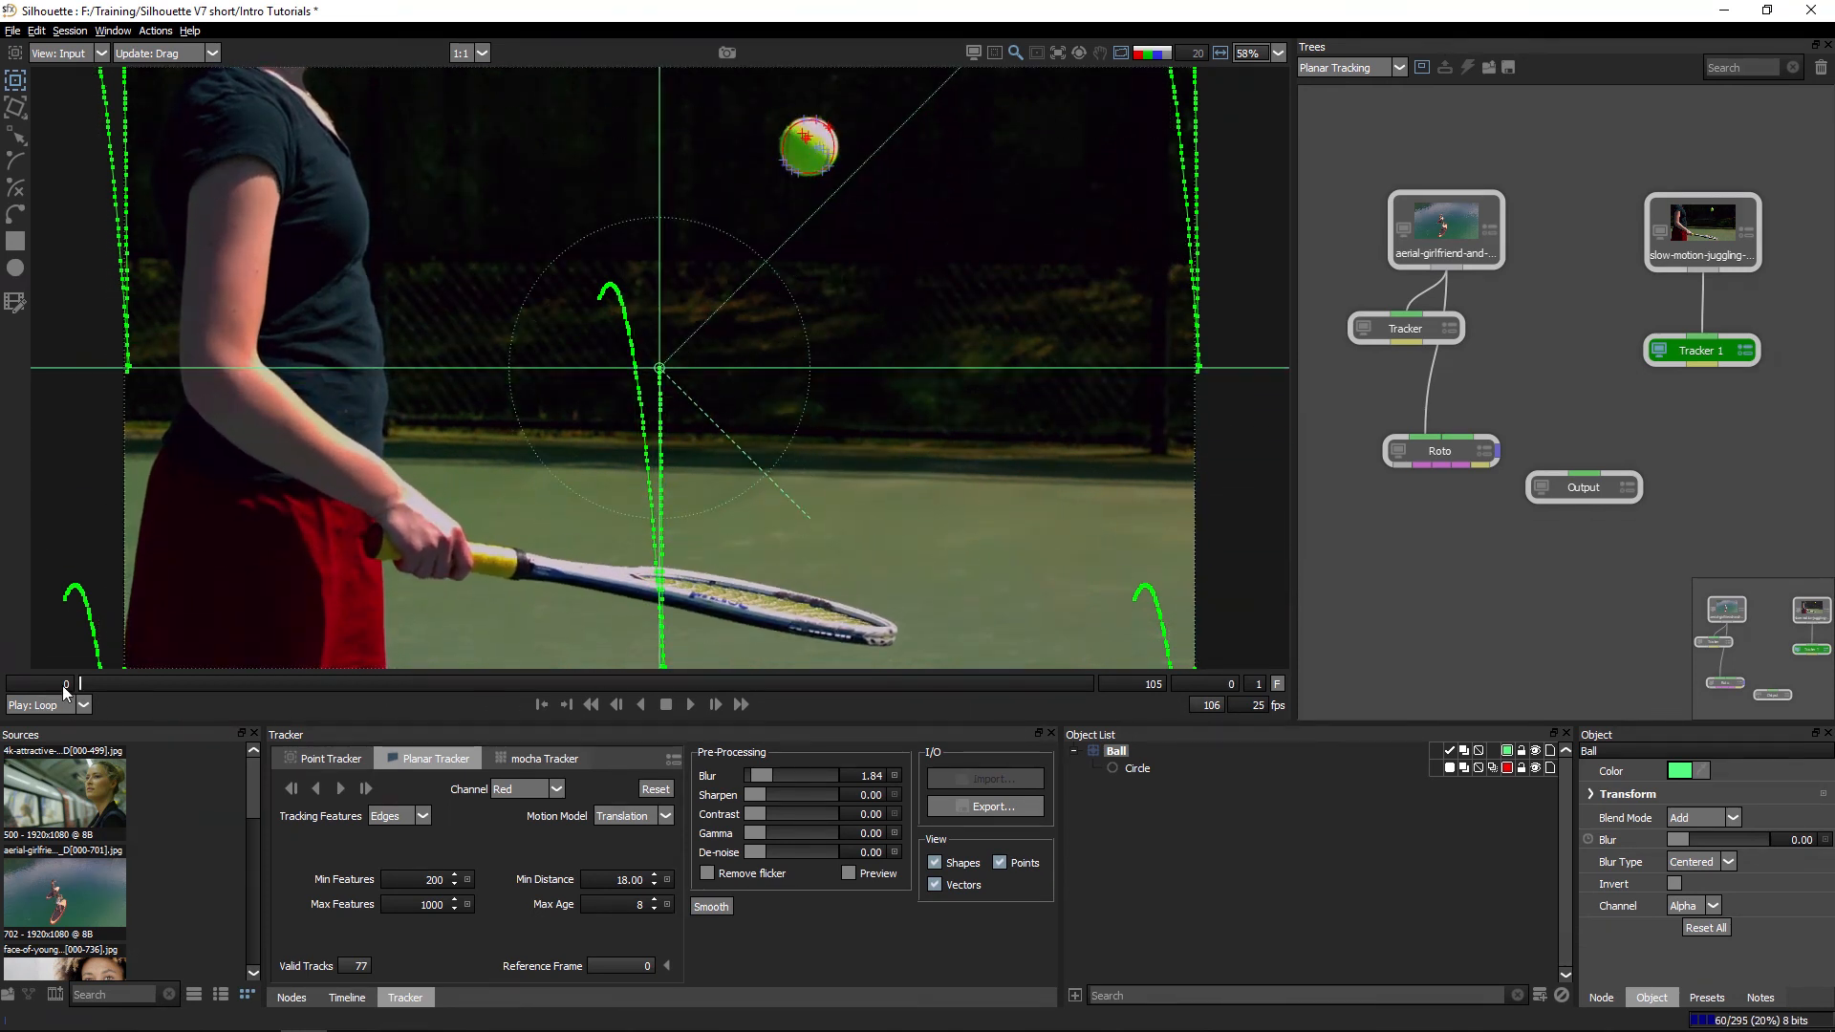
pyautogui.click(692, 704)
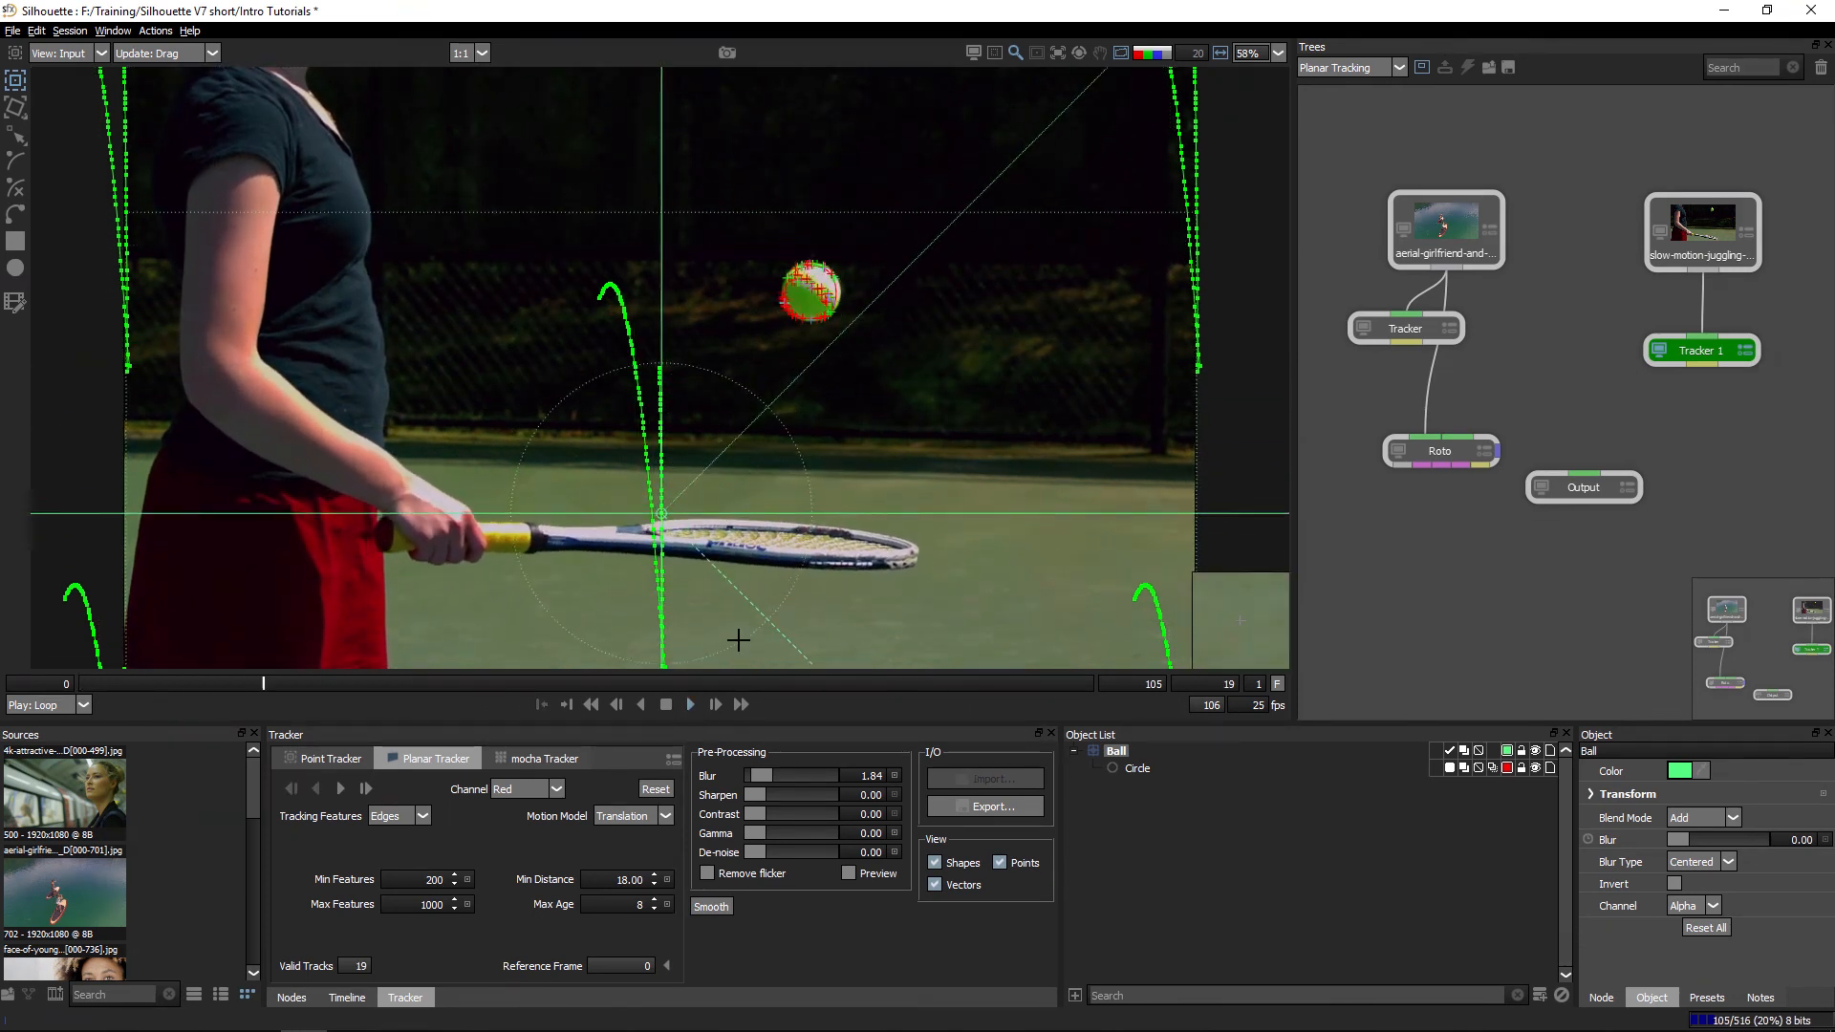